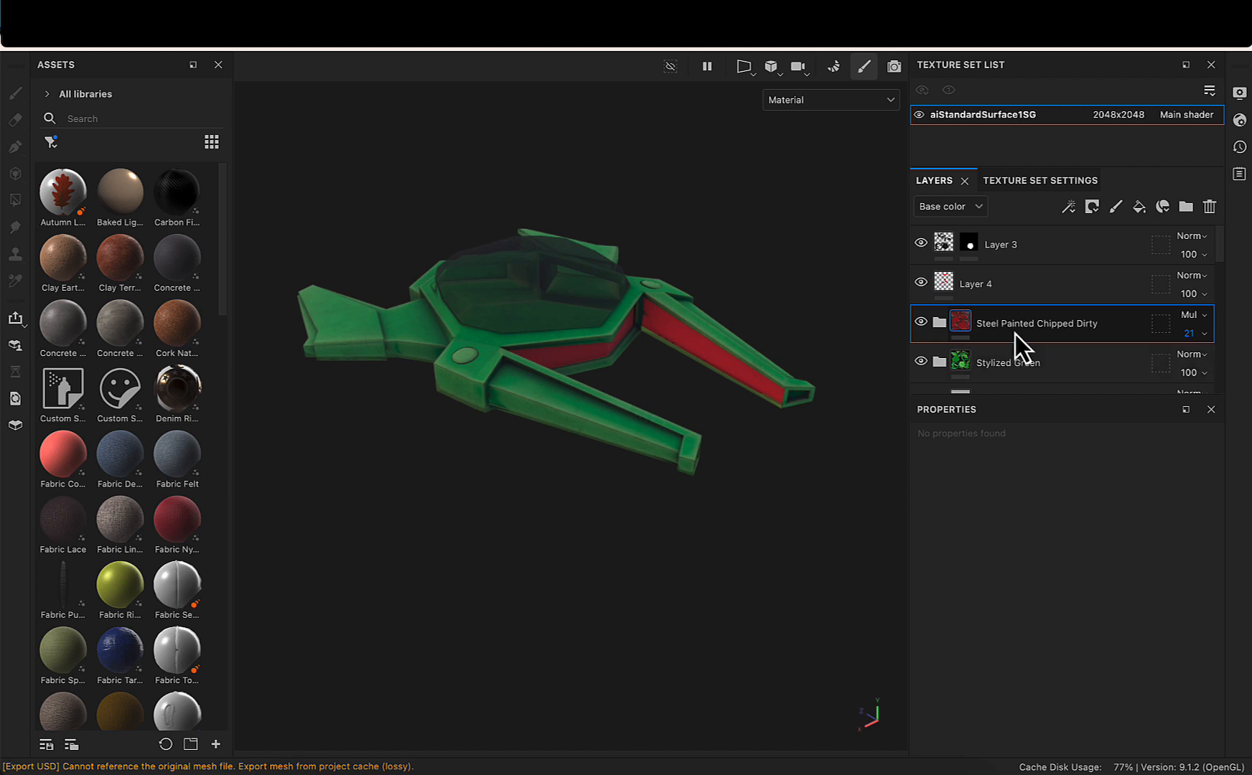
# Review the baked mesh maps of aiStandardSurface1SG, from Normal through Opacity, in the texture set settings
pyautogui.click(1064, 180)
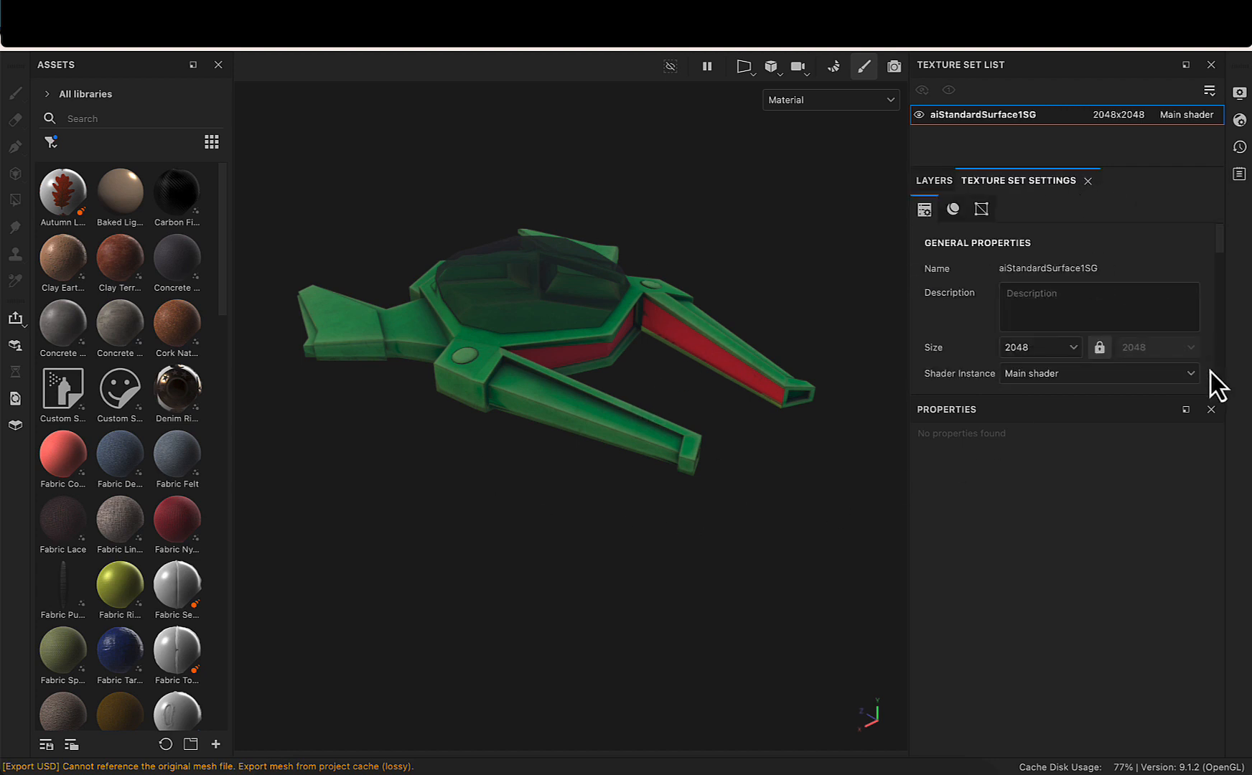
pyautogui.scroll(-5, 1139, 378)
pyautogui.scroll(-6, 1039, 302)
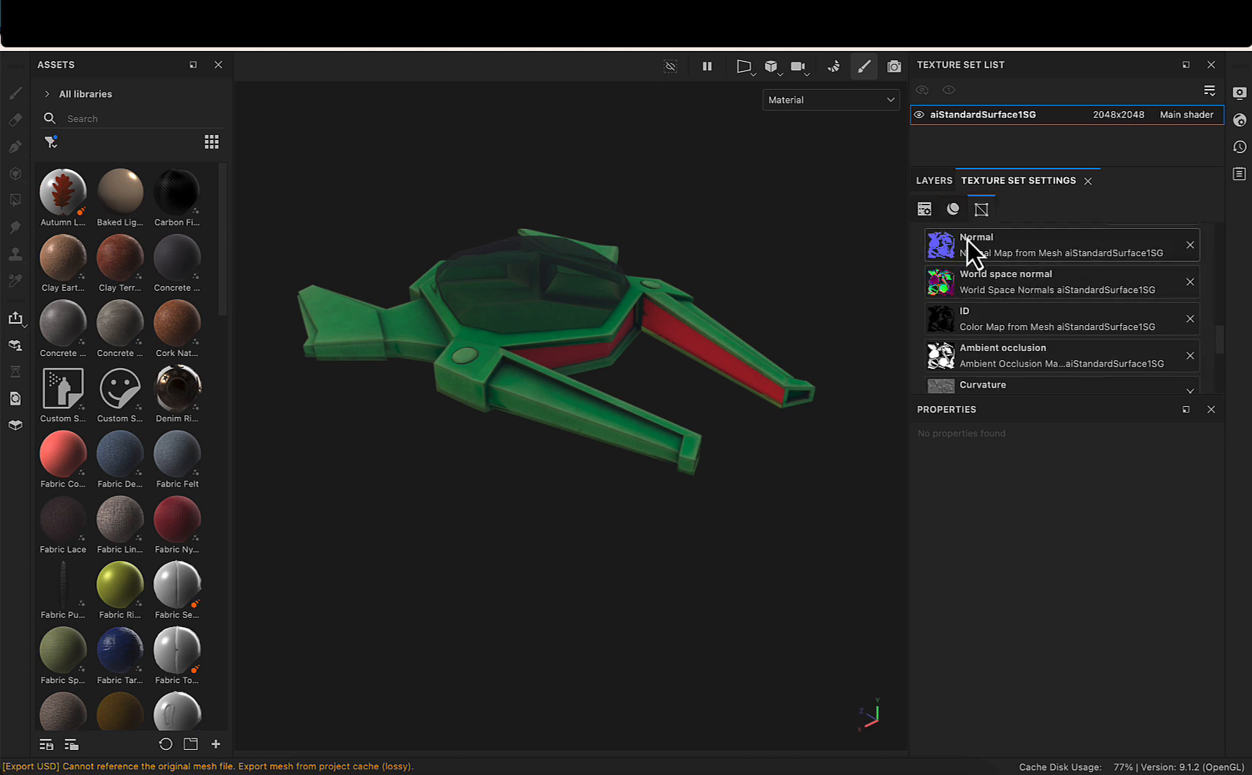
pyautogui.scroll(-3, 974, 355)
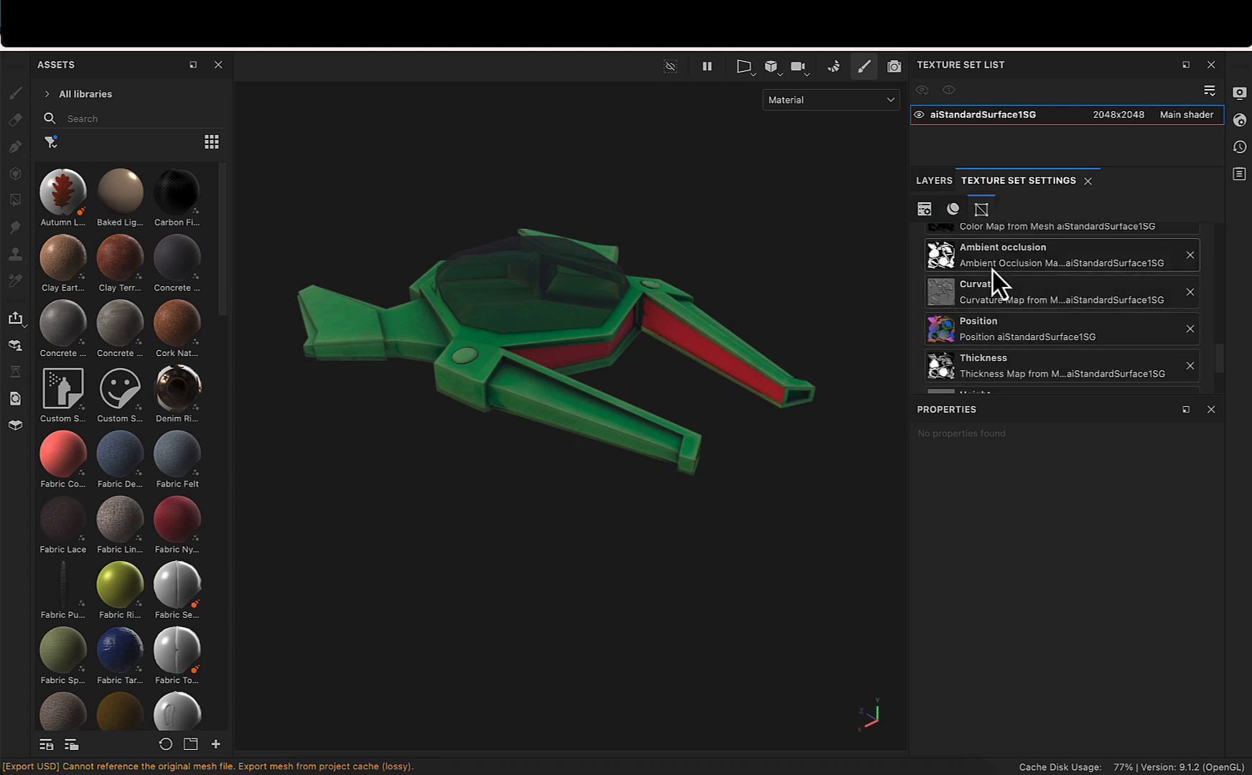
pyautogui.scroll(-3, 1015, 367)
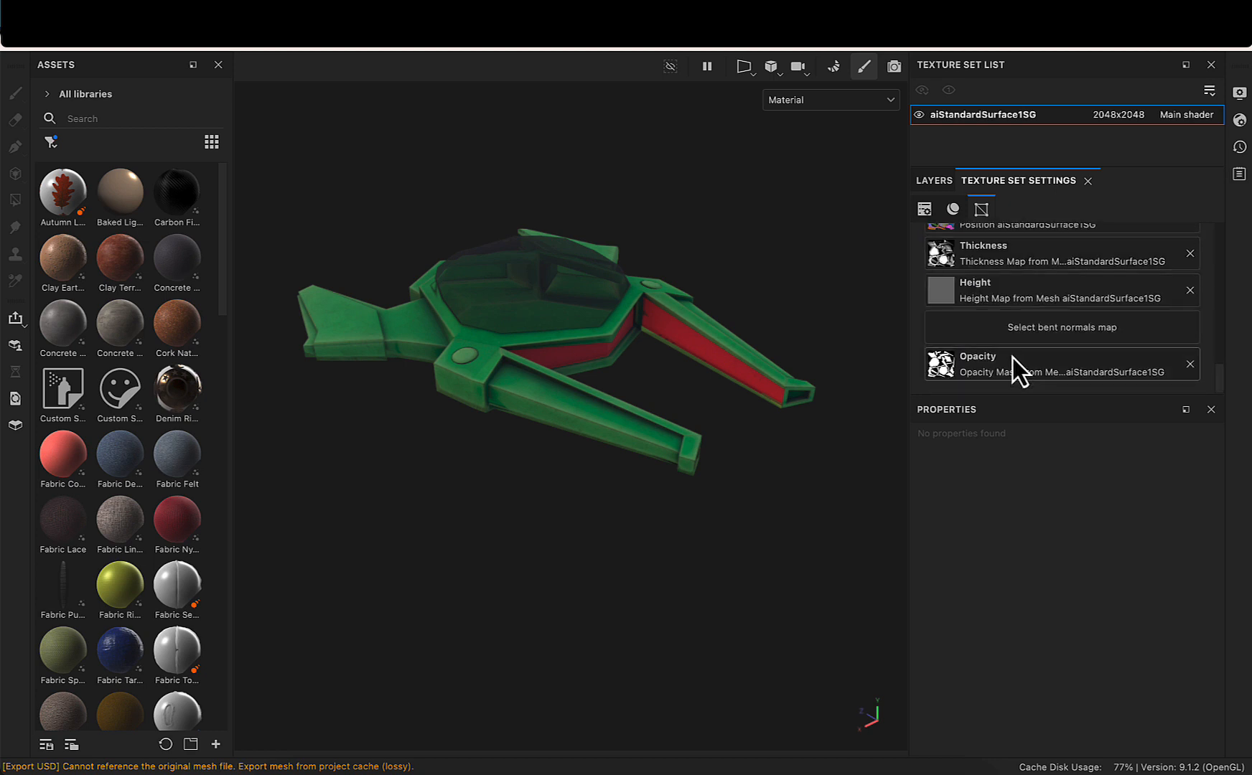
pyautogui.scroll(10, 1015, 365)
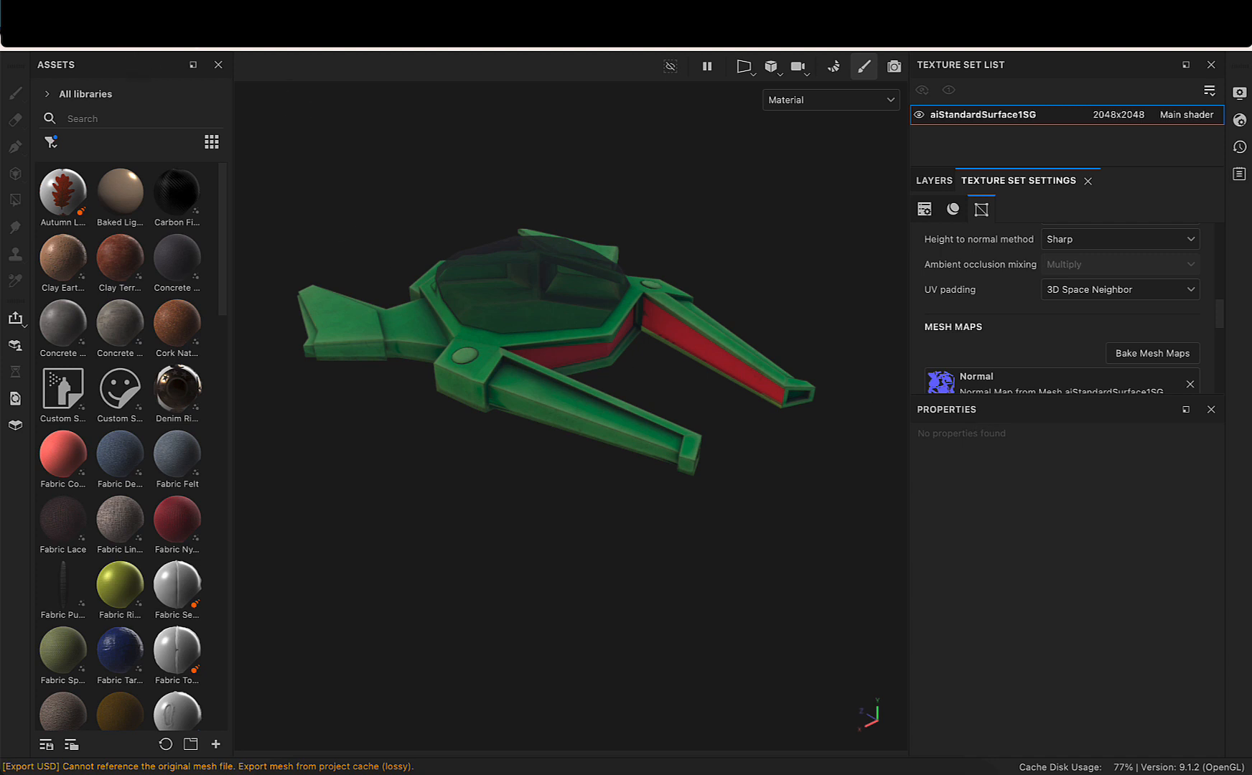
# Open the texture export settings and choose the project's sourceimages folder as the output directory
pyautogui.click(189, 15)
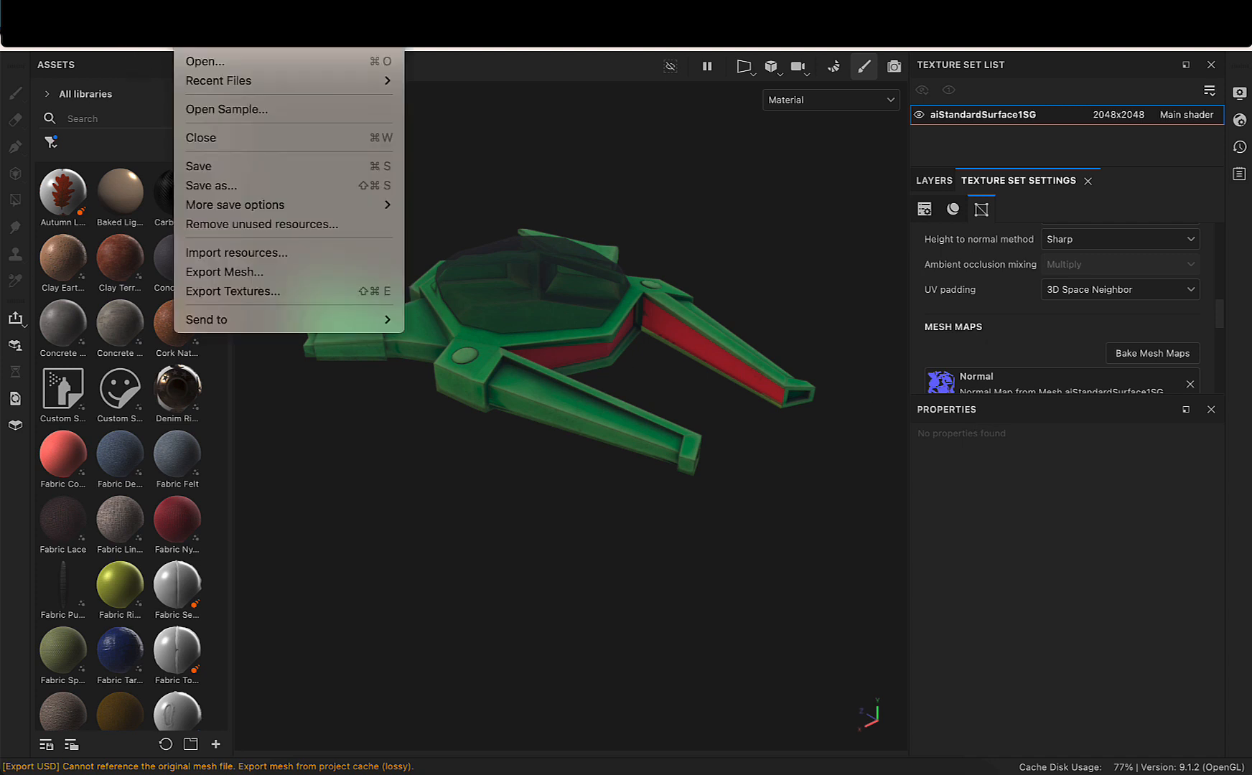
pyautogui.click(257, 291)
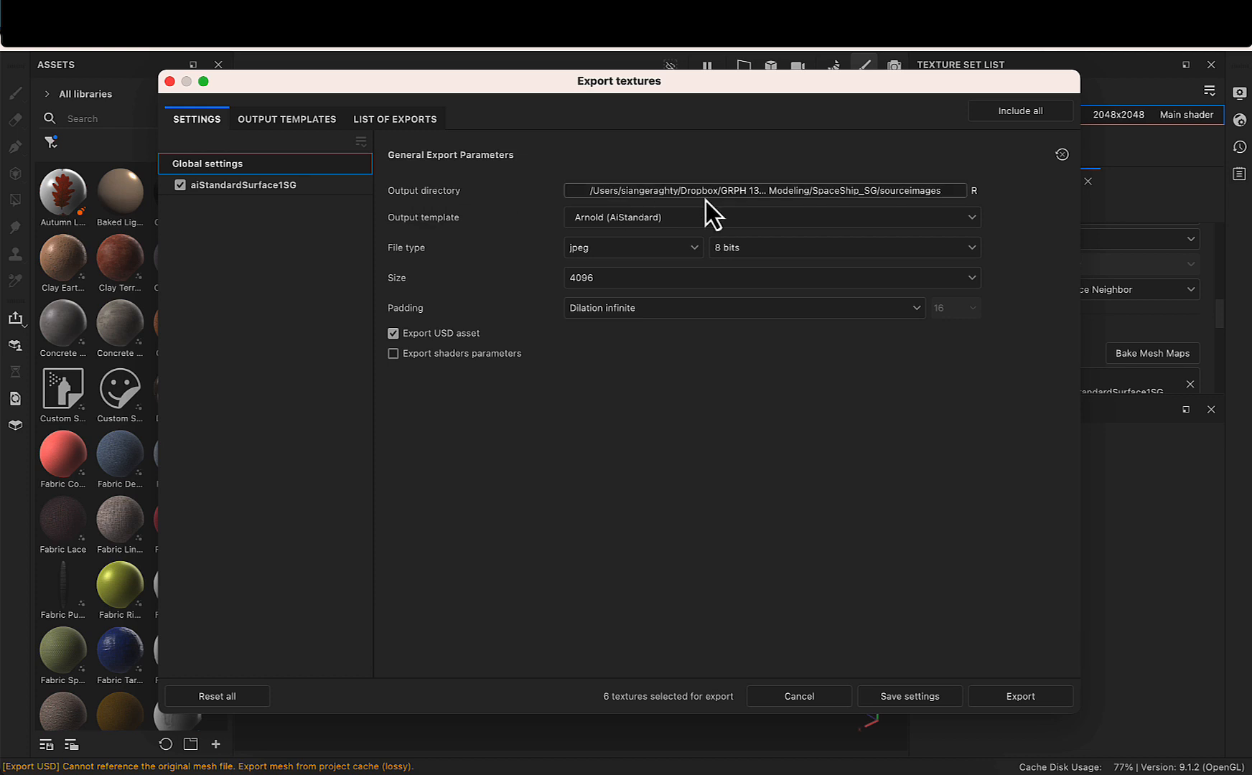
pyautogui.click(861, 201)
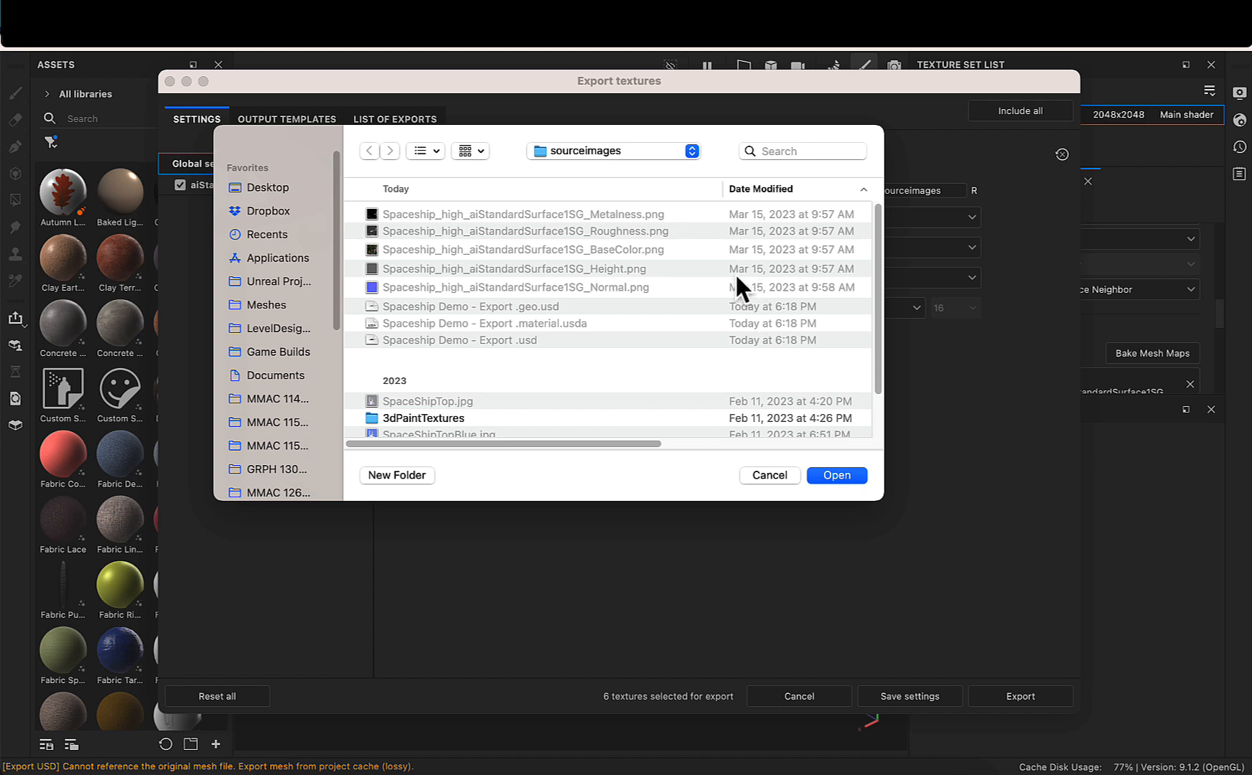
pyautogui.click(856, 477)
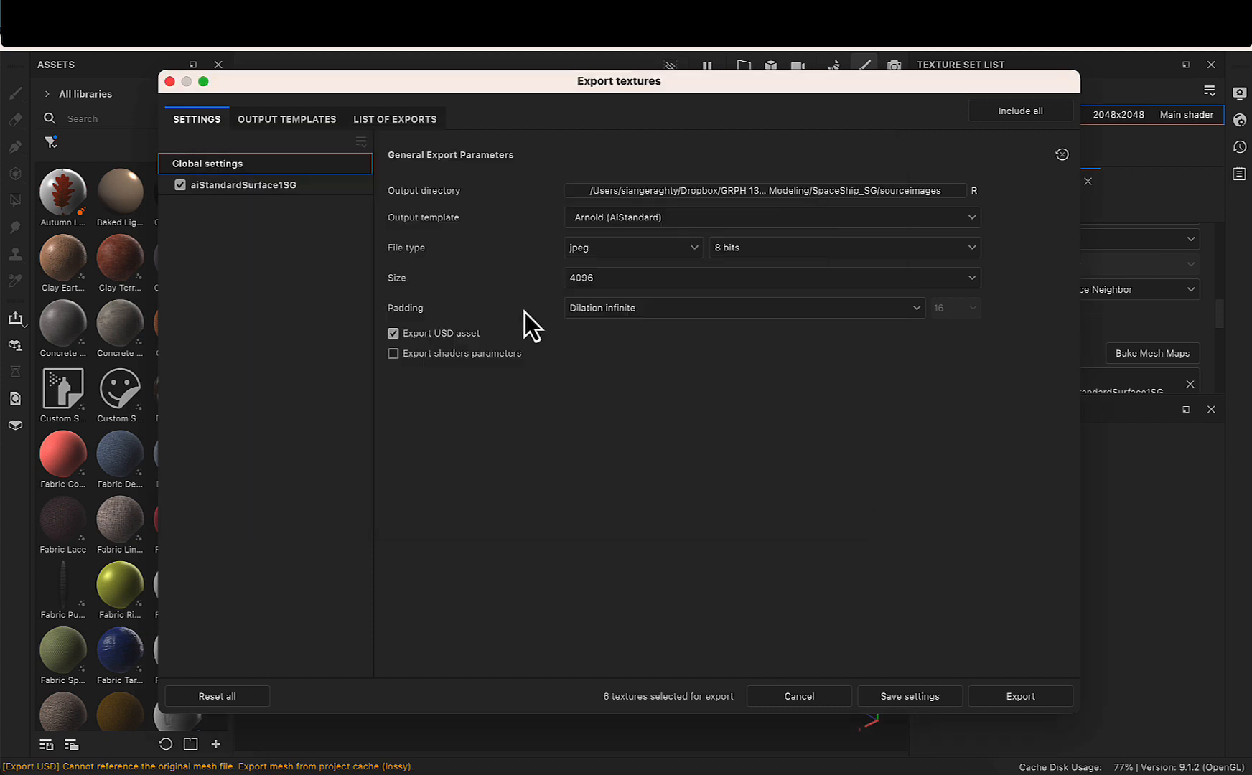
# Look through the available output templates and choose Arnold (AiStandard) for the texture export
pyautogui.click(672, 222)
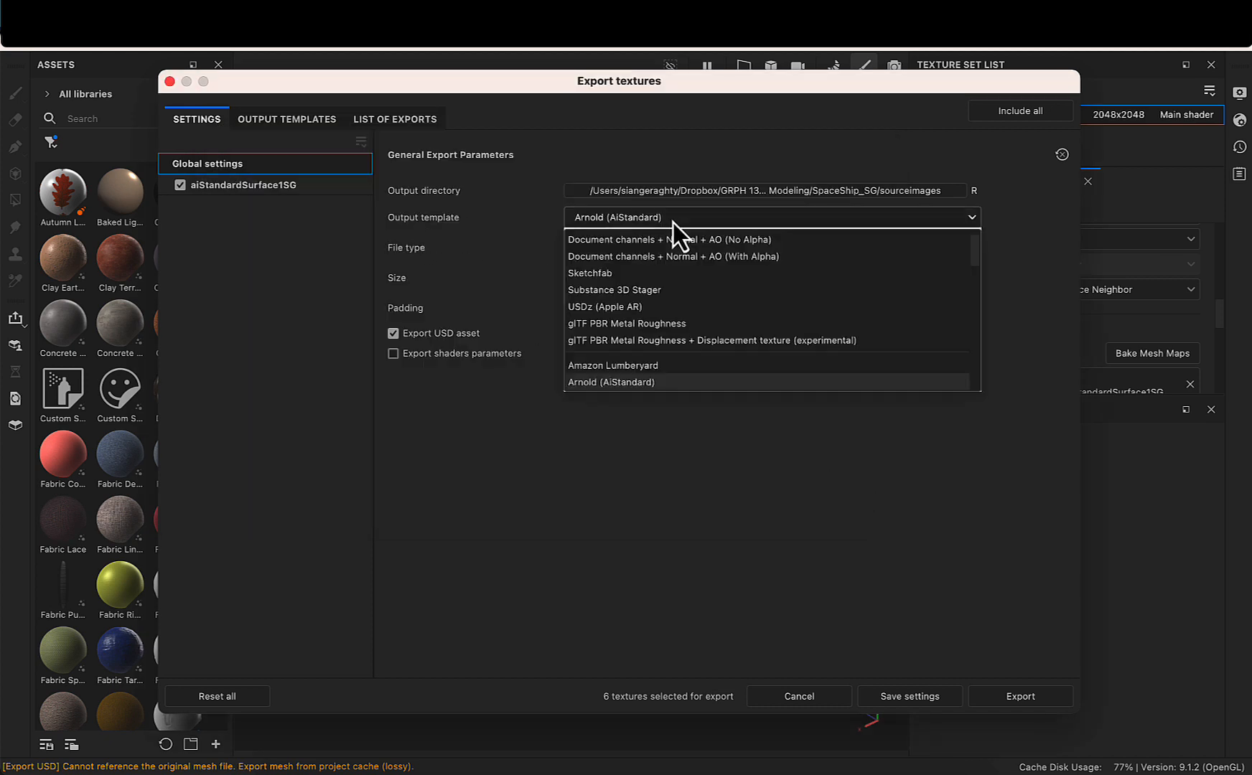
pyautogui.scroll(-2, 694, 388)
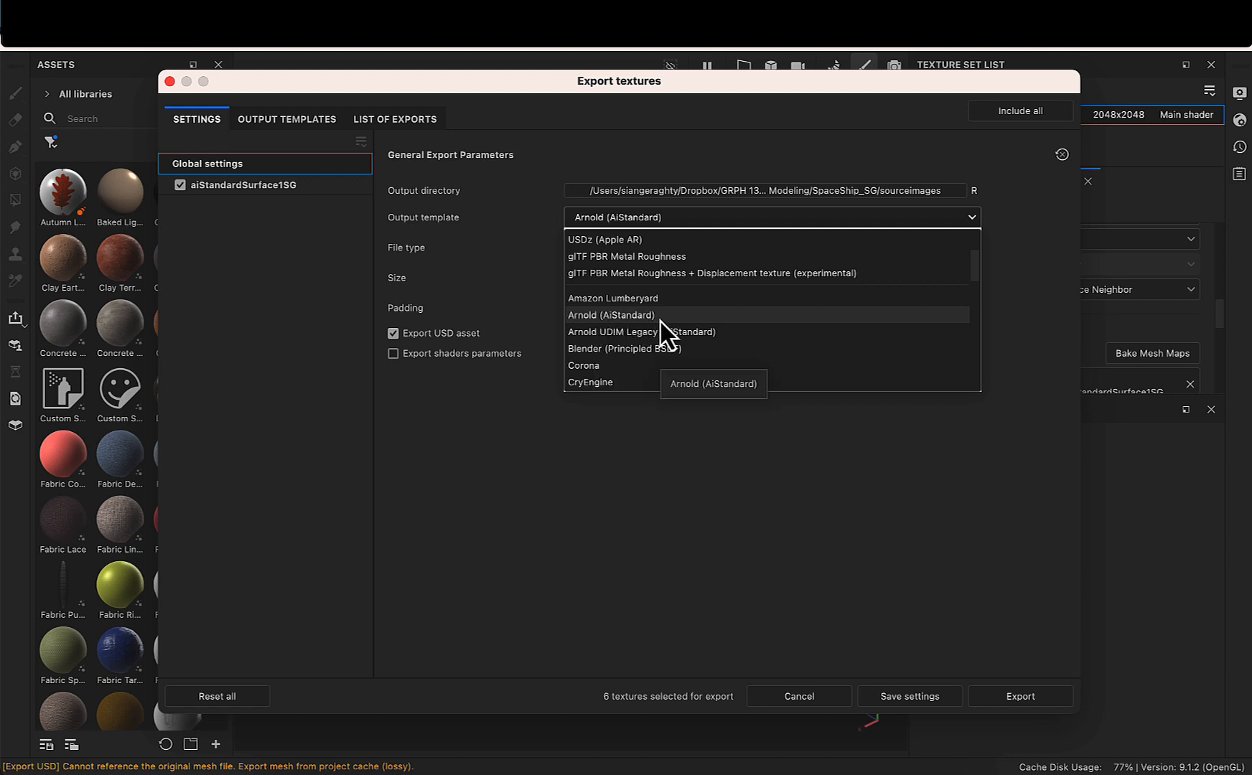
pyautogui.scroll(3, 662, 321)
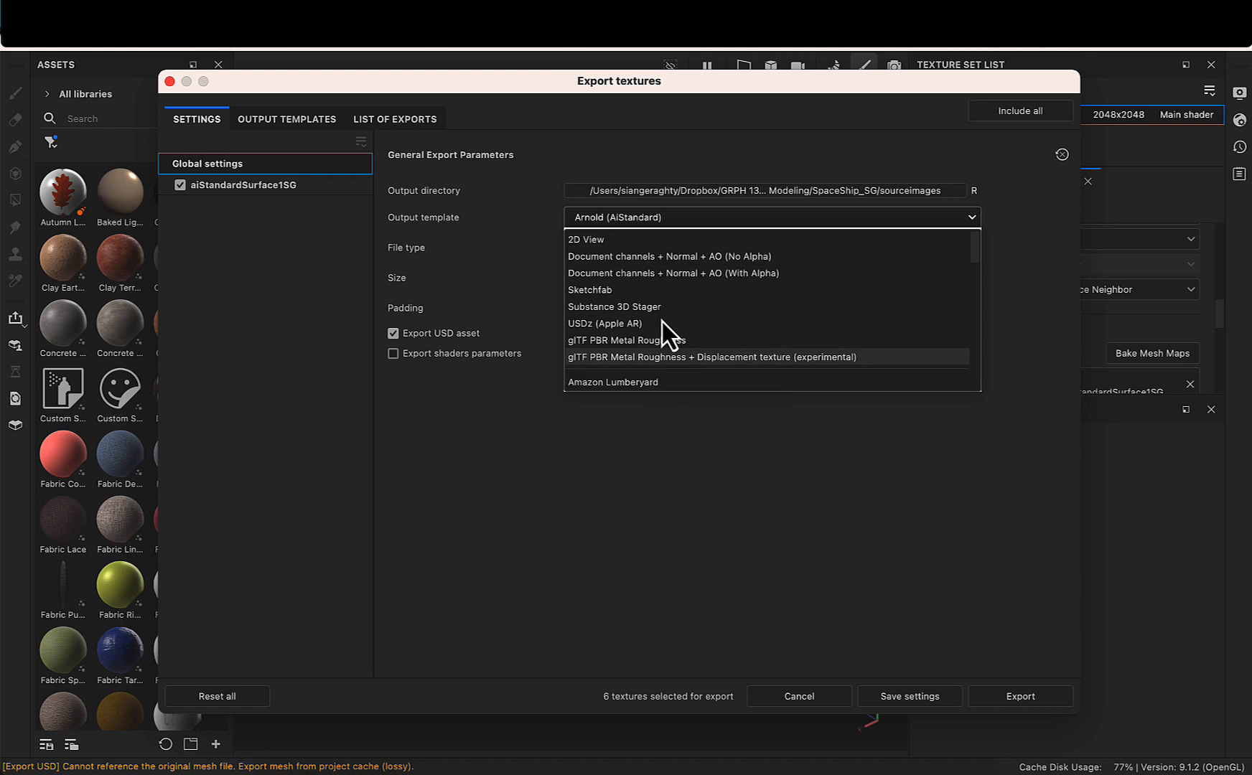
pyautogui.scroll(-3, 671, 299)
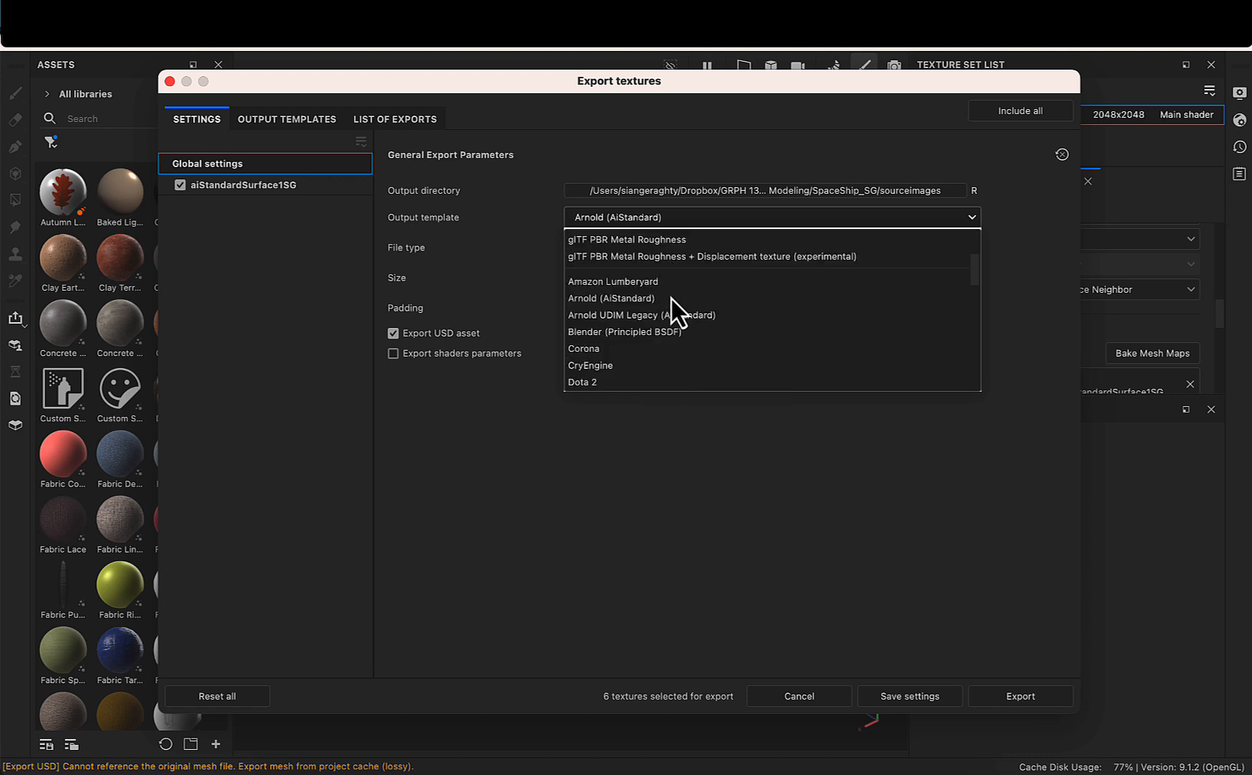
pyautogui.scroll(3, 672, 301)
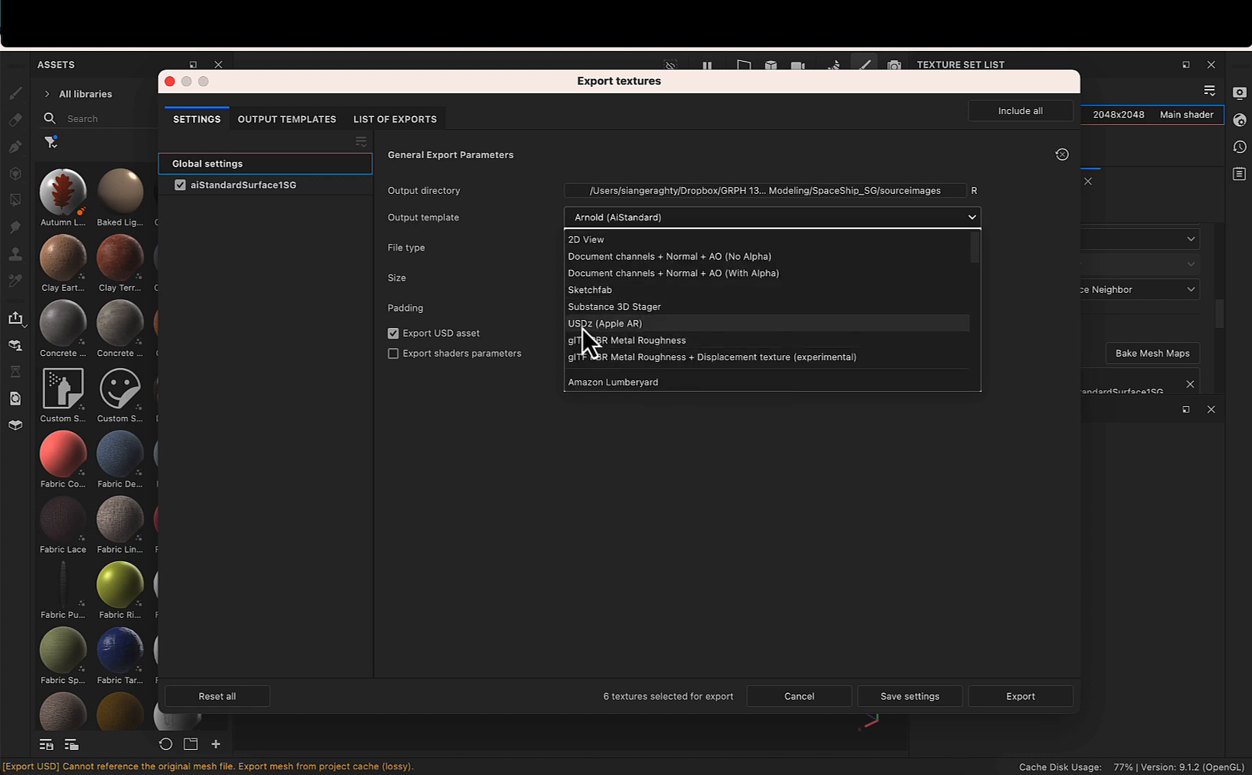
pyautogui.scroll(-10, 636, 348)
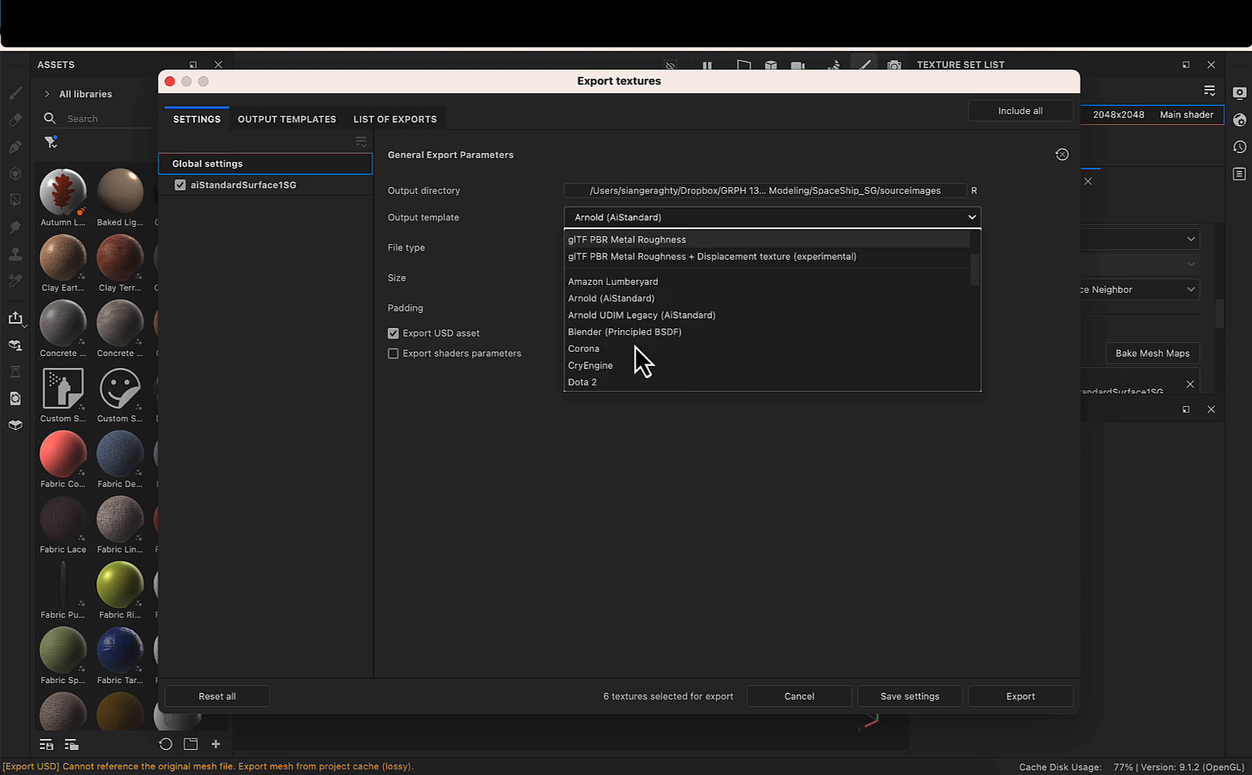
pyautogui.scroll(4, 639, 341)
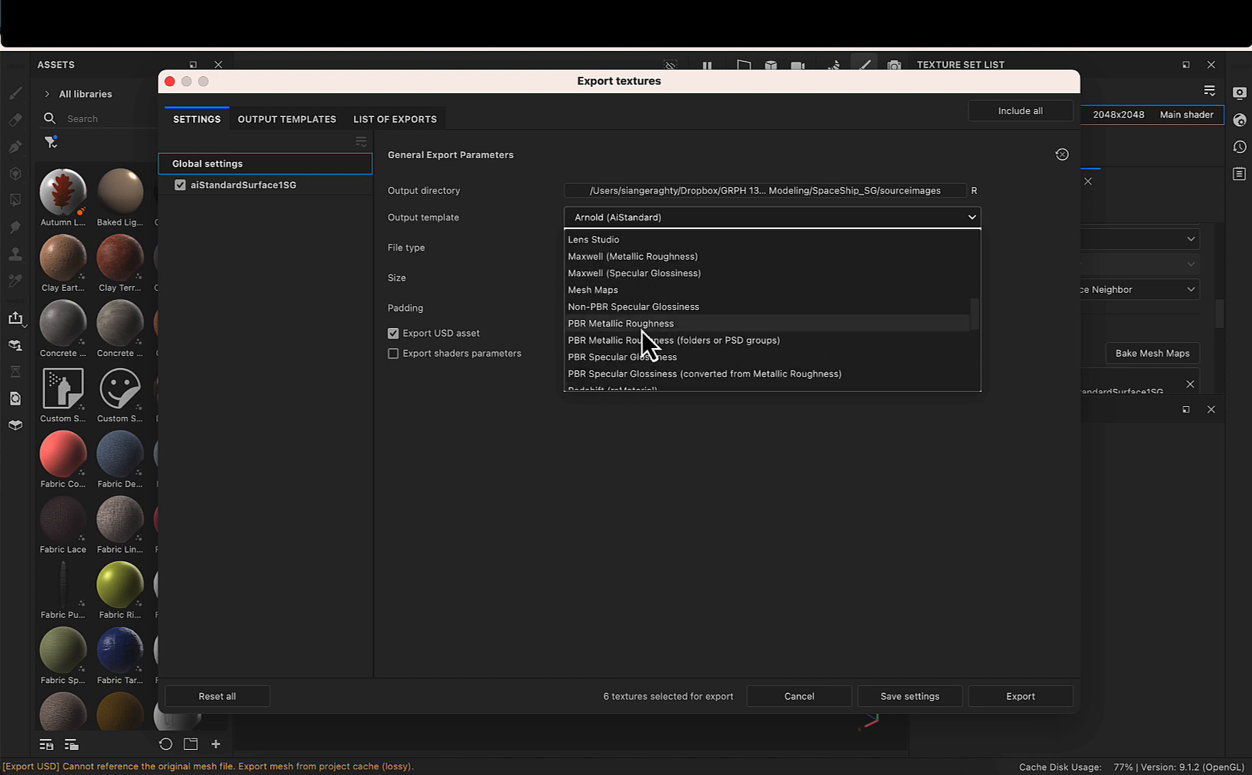
pyautogui.scroll(-3, 643, 345)
pyautogui.scroll(-5, 645, 349)
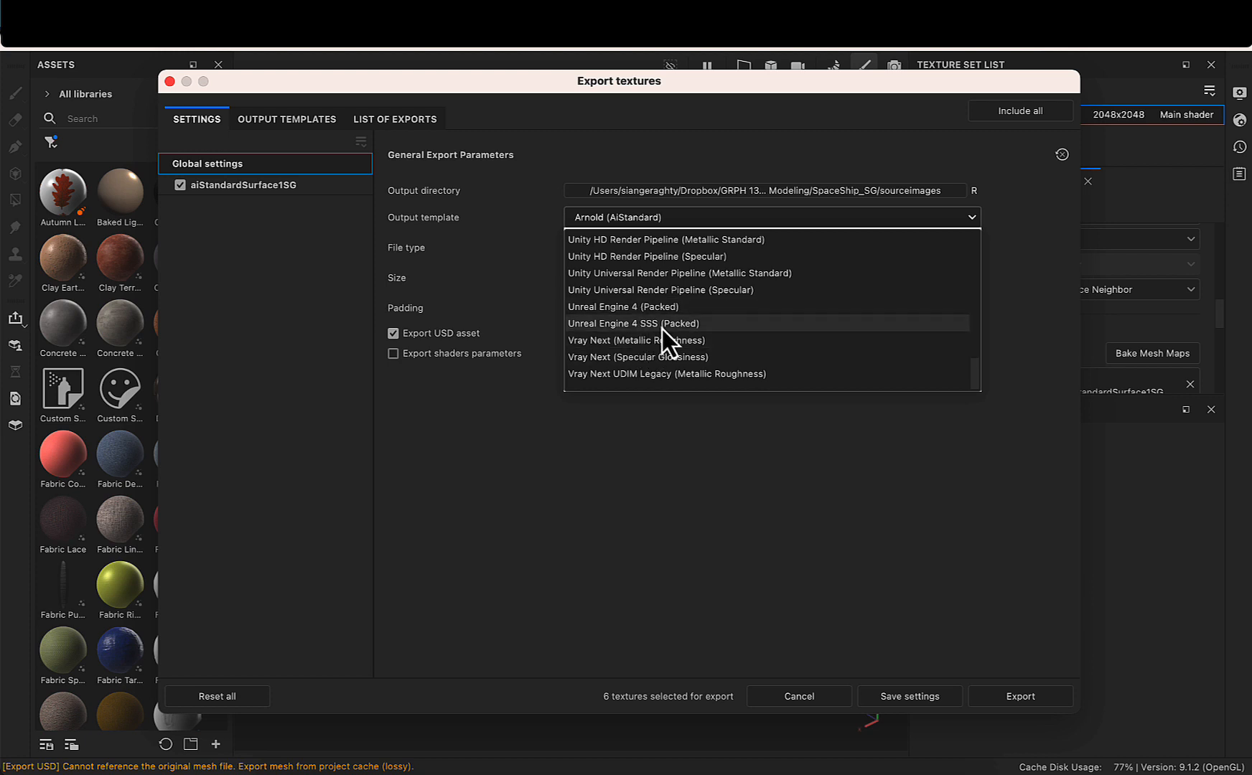
pyautogui.scroll(3, 651, 359)
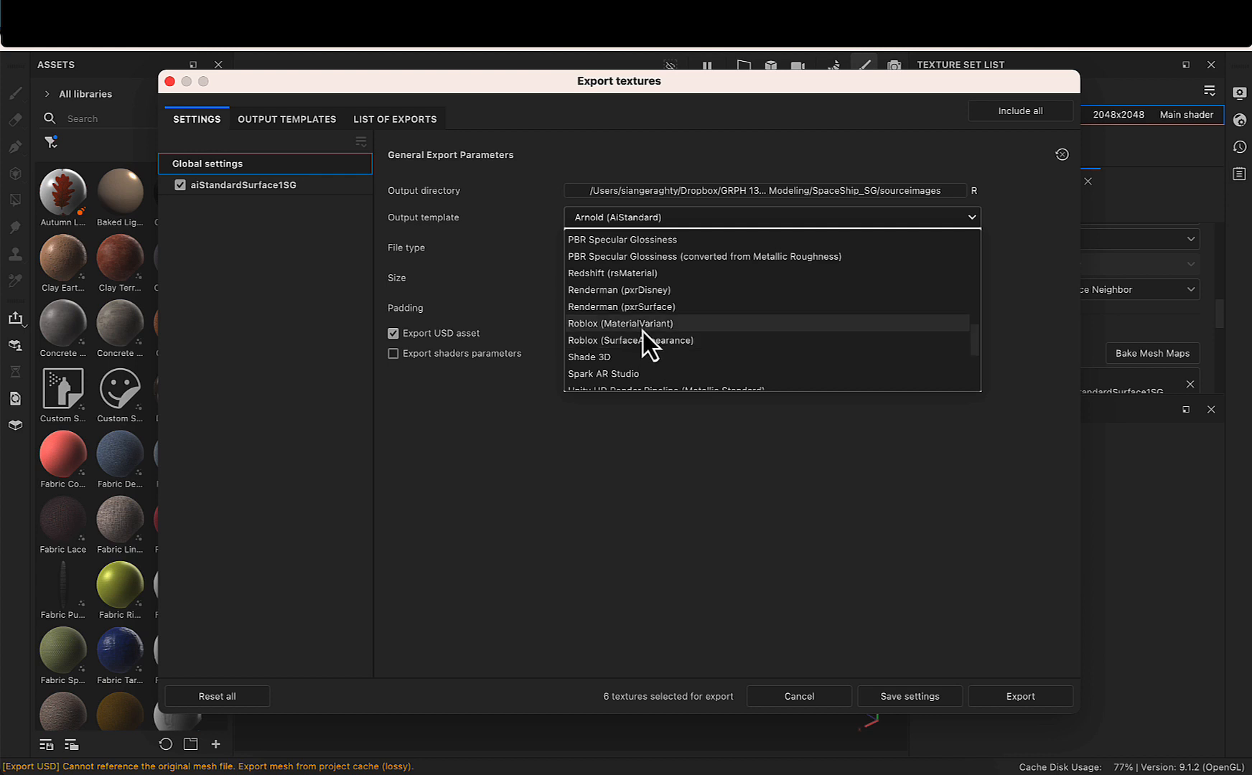
pyautogui.scroll(-1, 641, 336)
pyautogui.scroll(4, 640, 338)
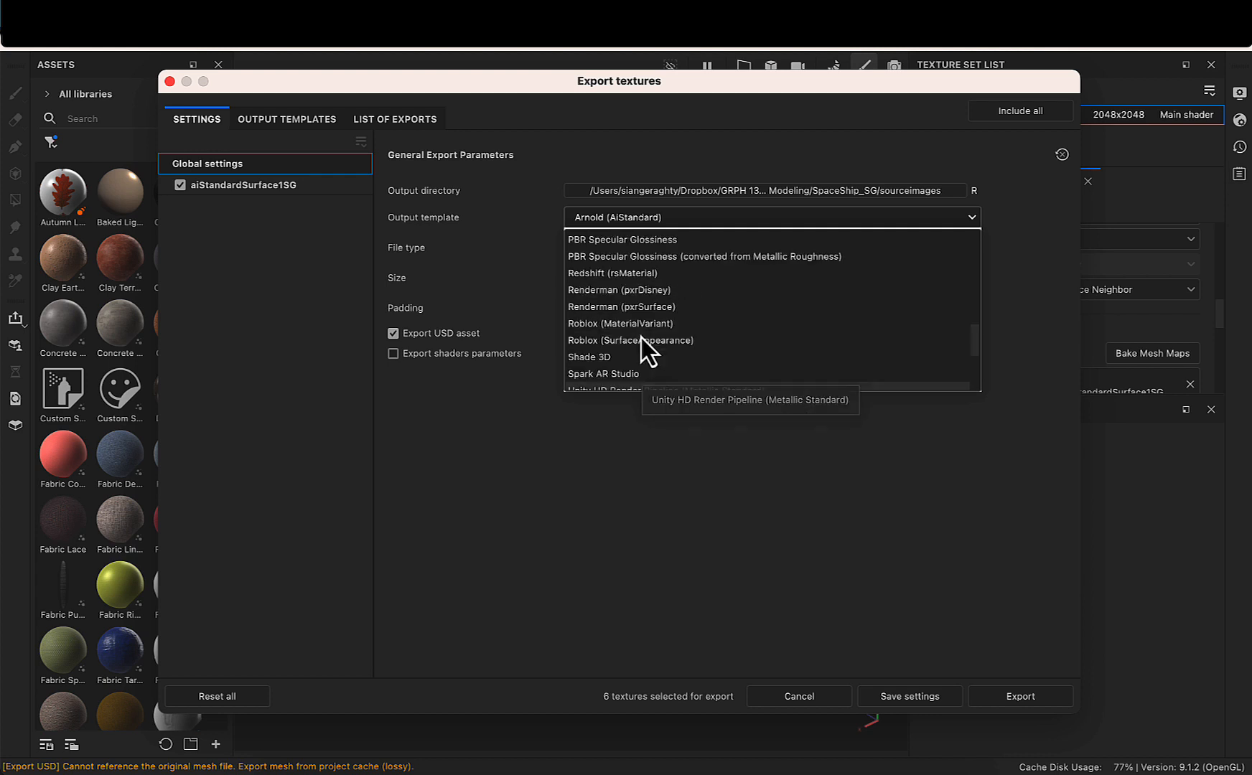
pyautogui.scroll(5, 640, 337)
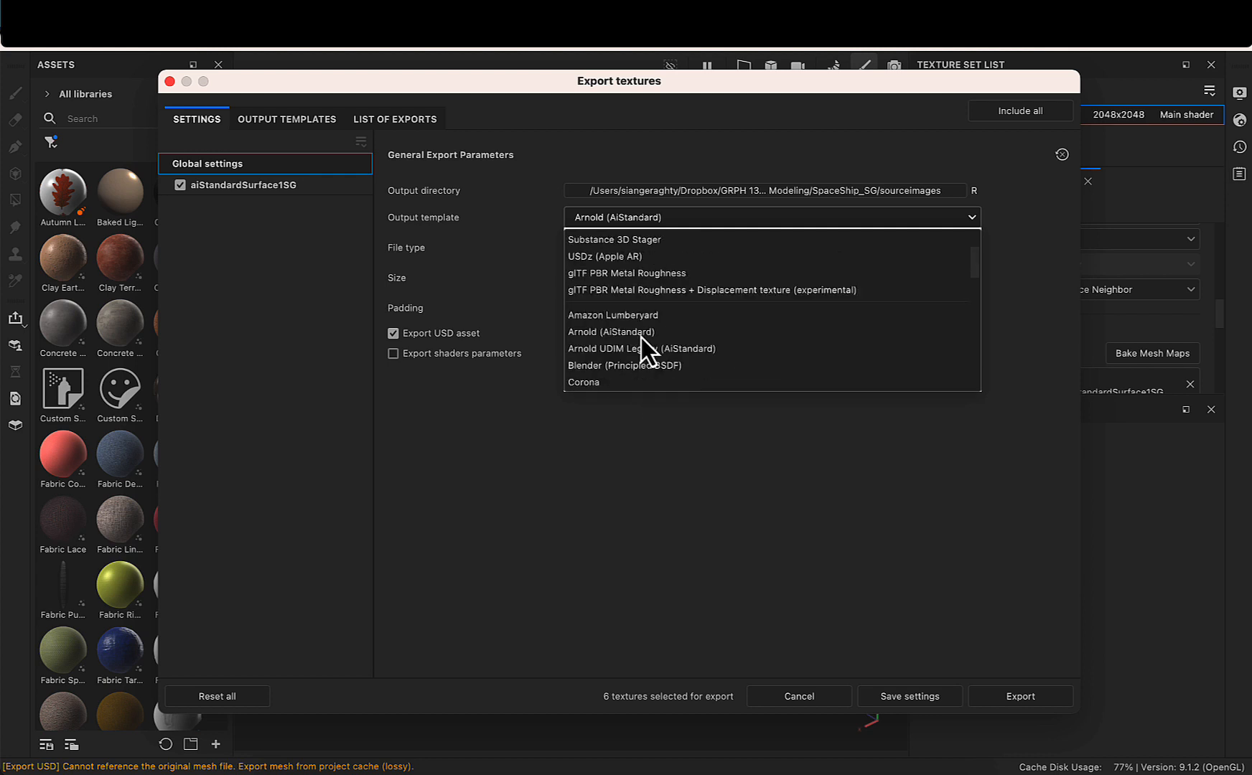
pyautogui.click(642, 334)
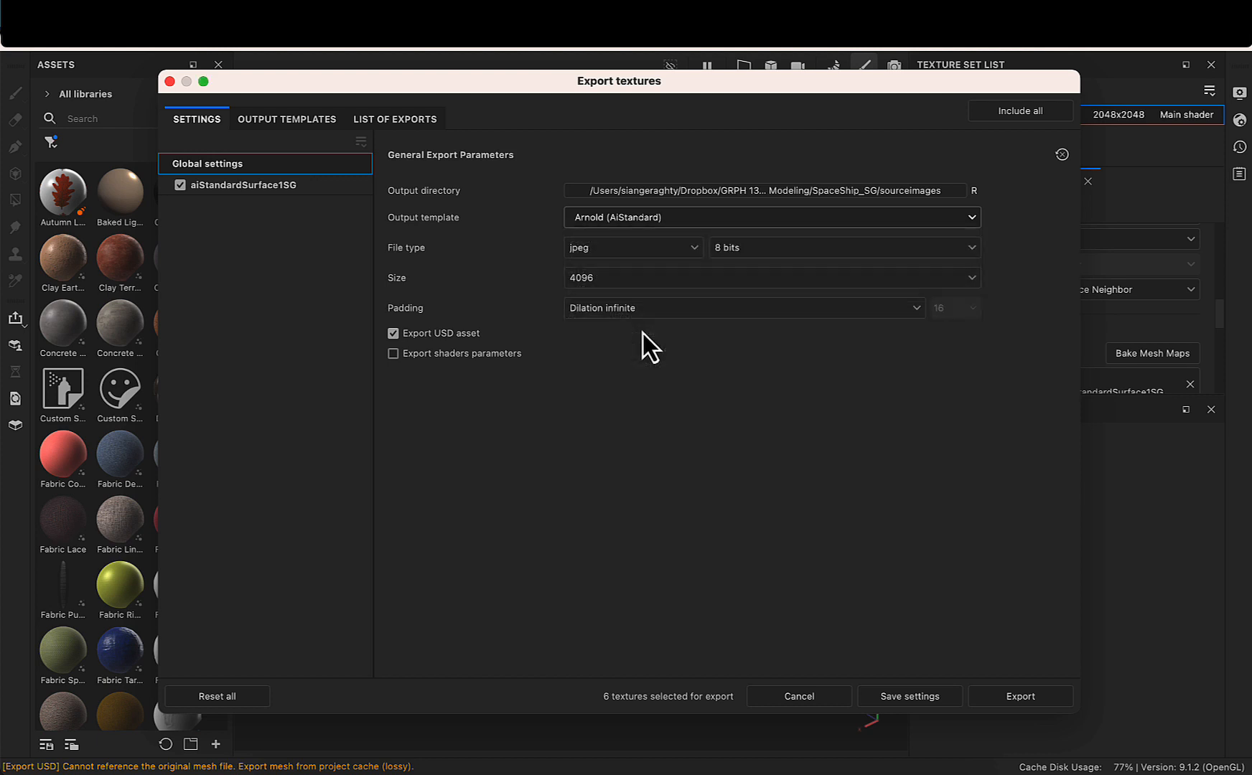
# Look through the available export file types and choose jpeg
pyautogui.click(693, 249)
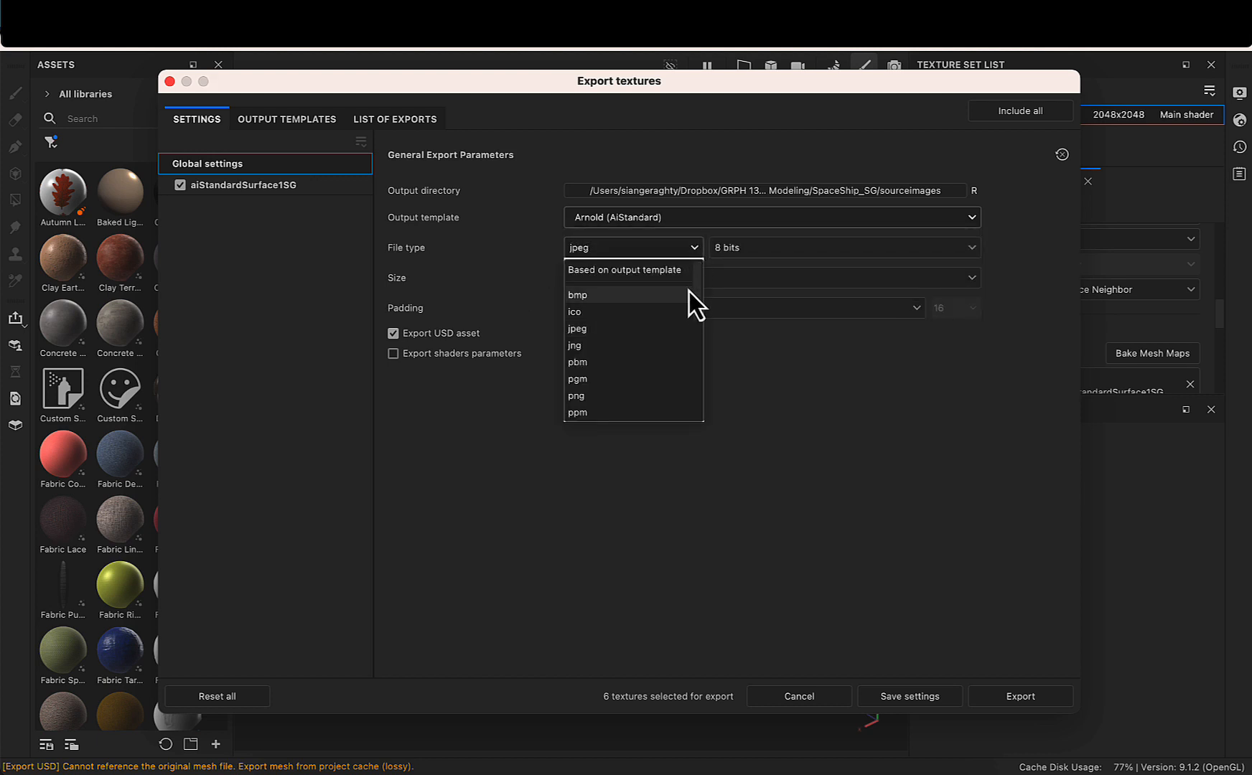
pyautogui.scroll(-1, 696, 315)
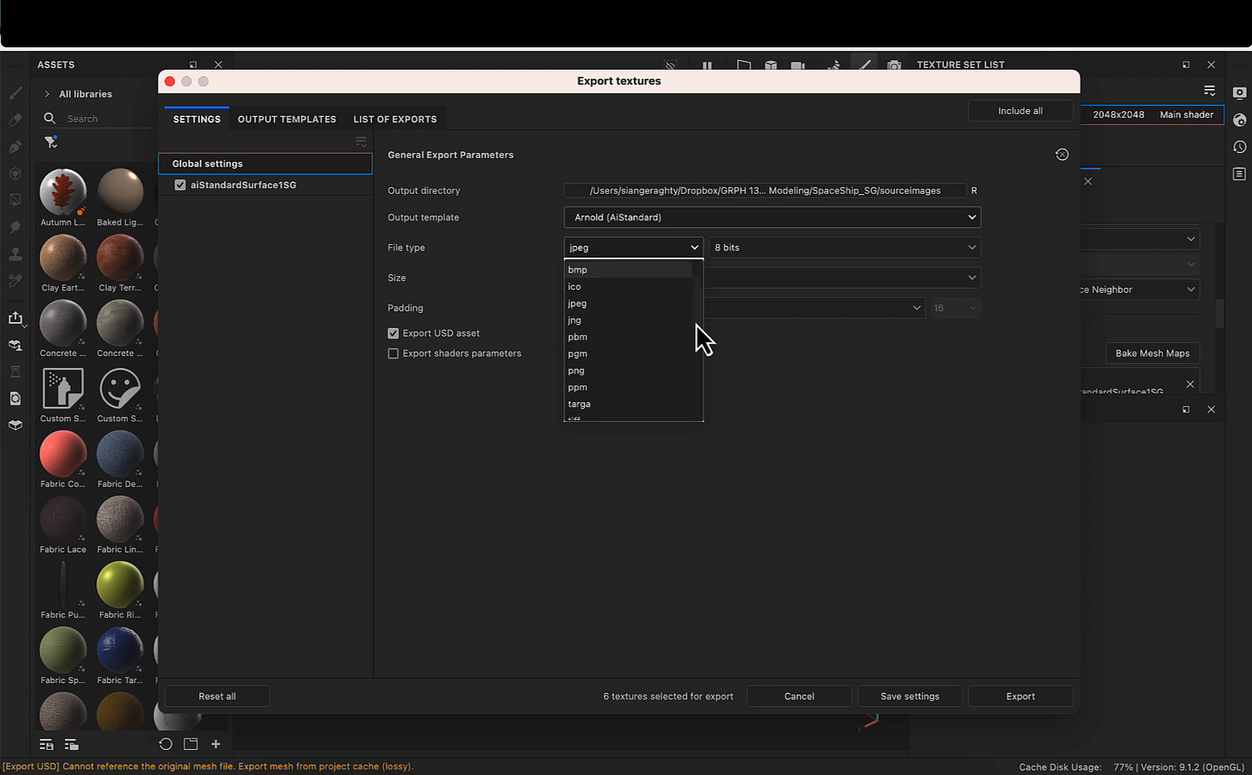
pyautogui.scroll(-1, 617, 327)
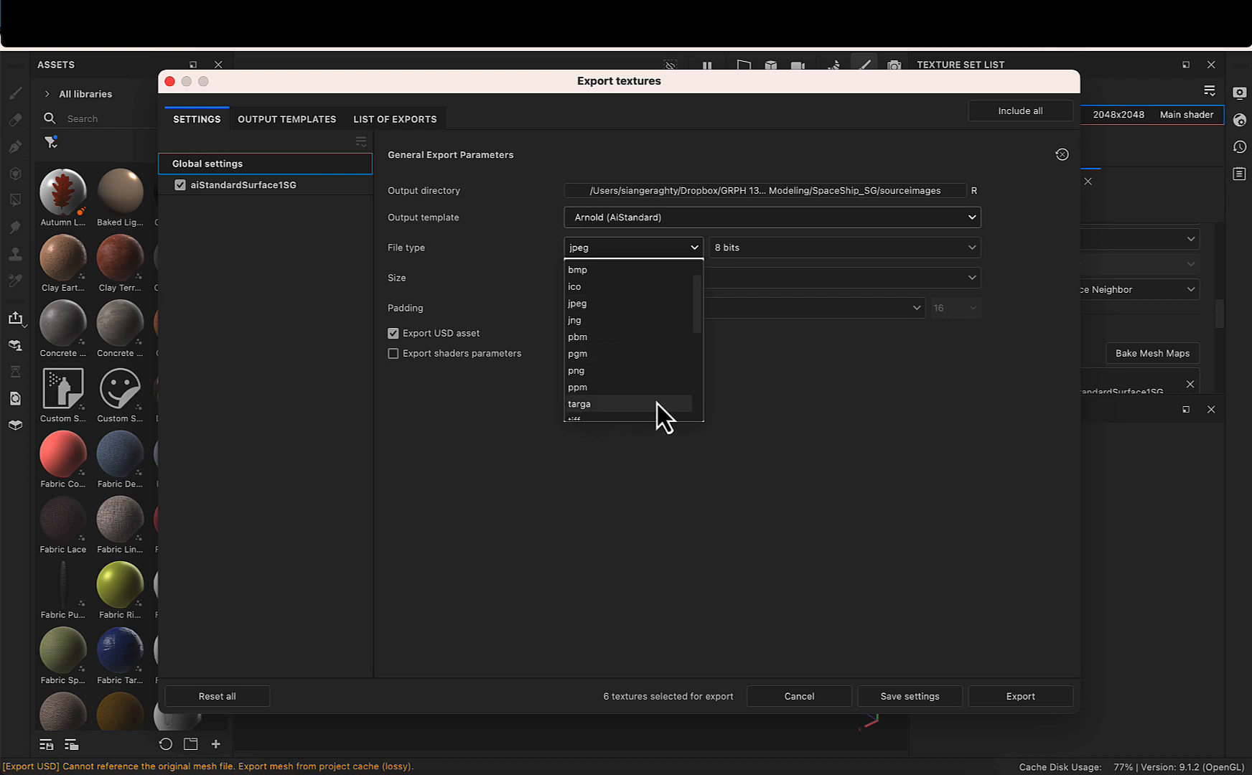
pyautogui.scroll(-2, 658, 403)
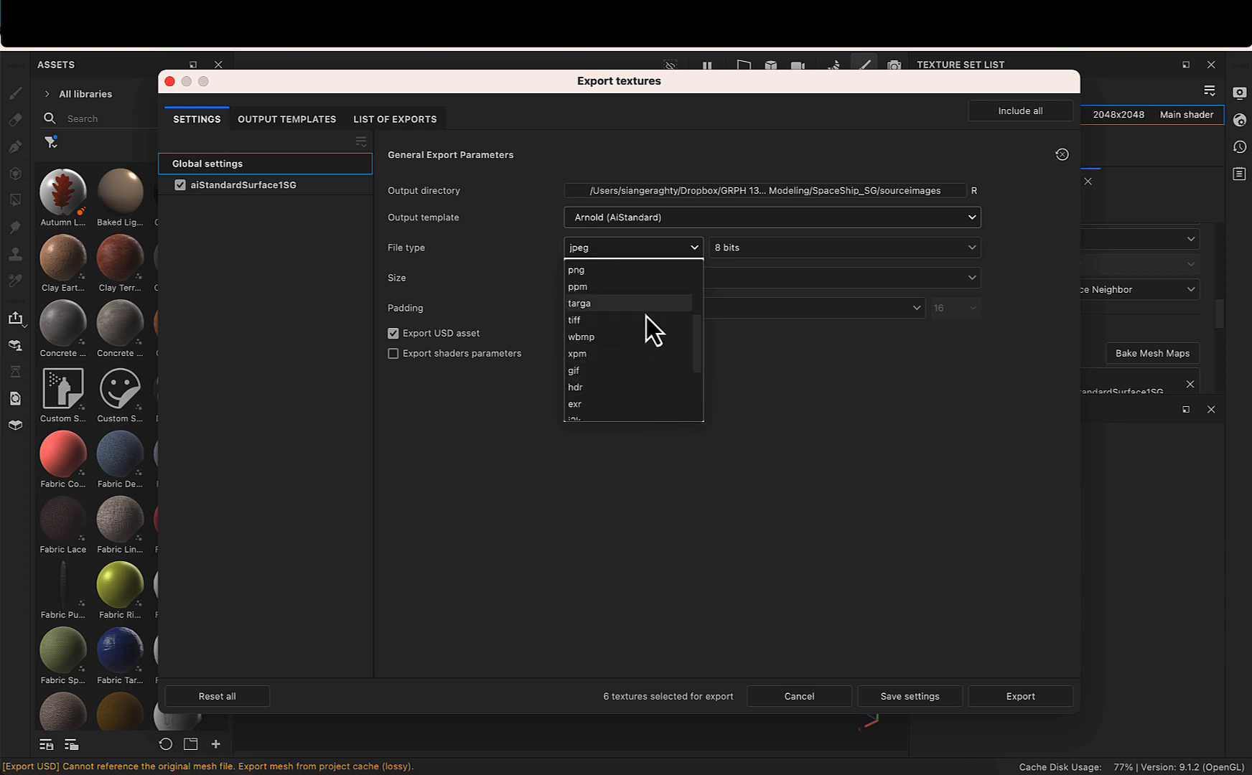
pyautogui.scroll(-3, 636, 351)
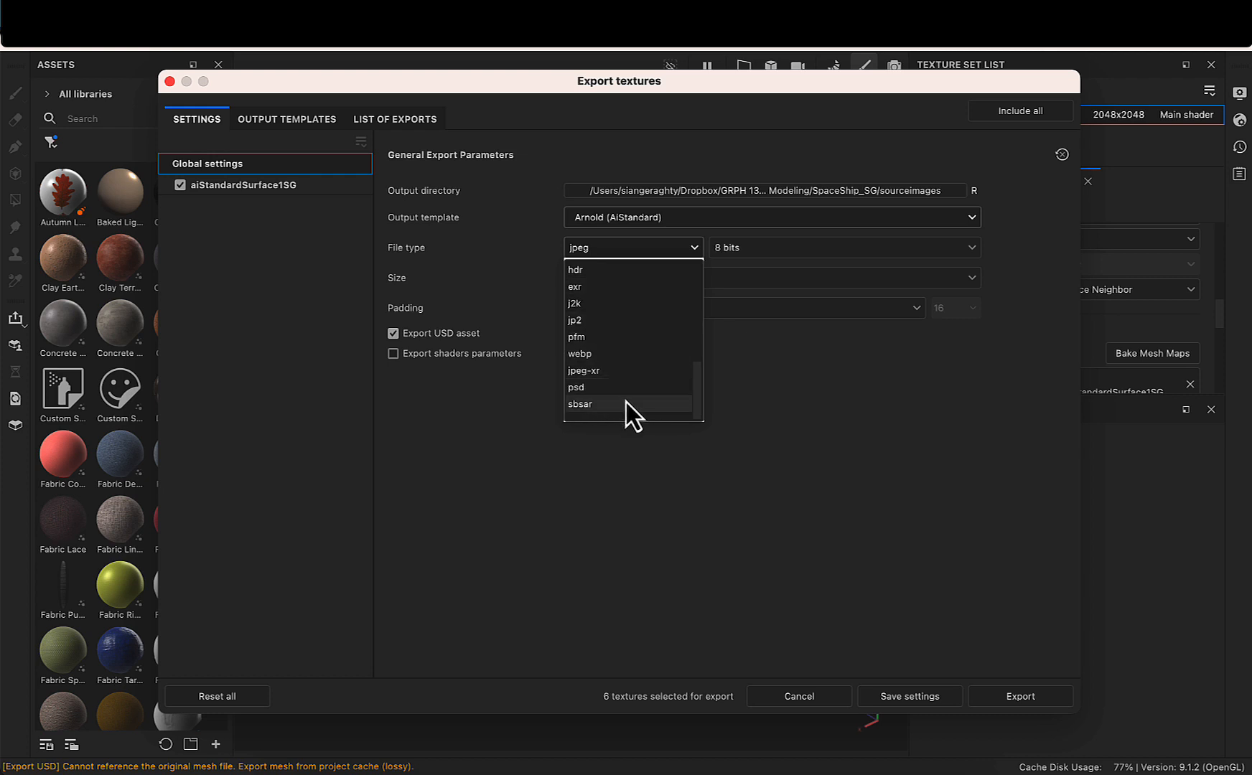
pyautogui.scroll(3, 626, 399)
pyautogui.scroll(-3, 626, 395)
pyautogui.scroll(5, 629, 394)
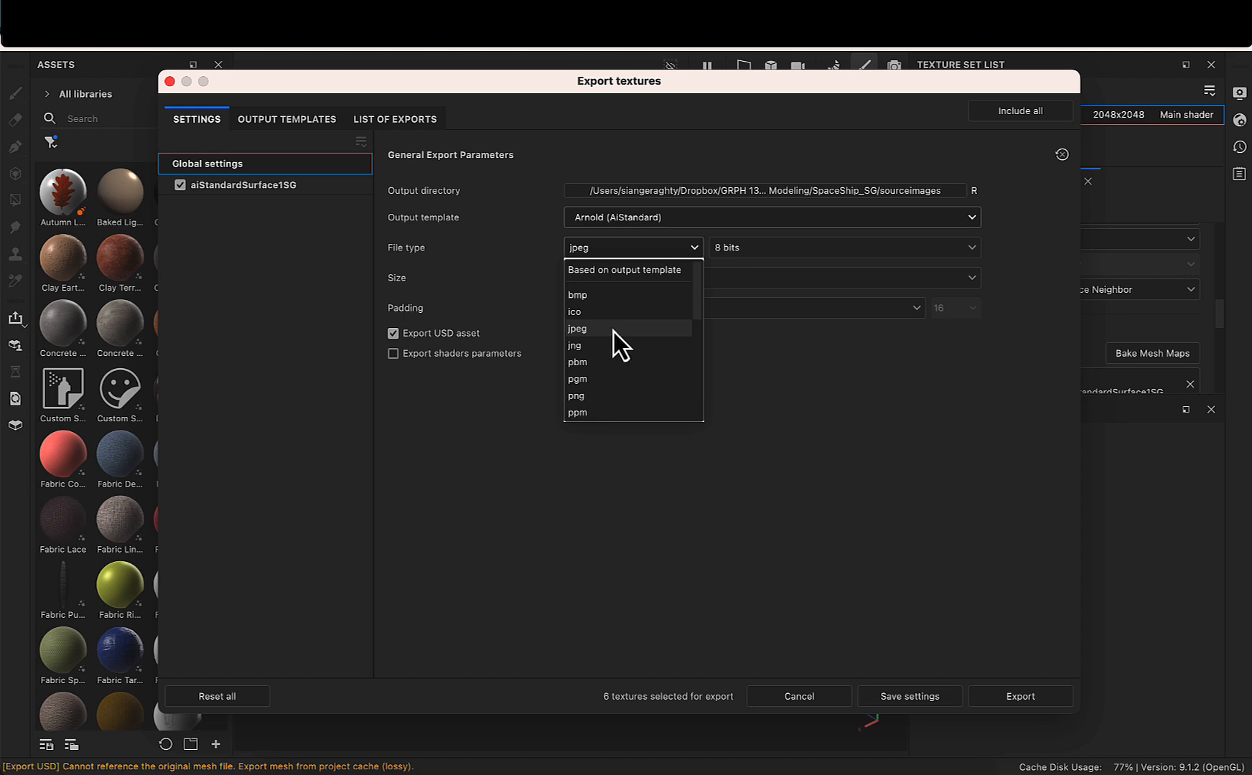
pyautogui.click(614, 331)
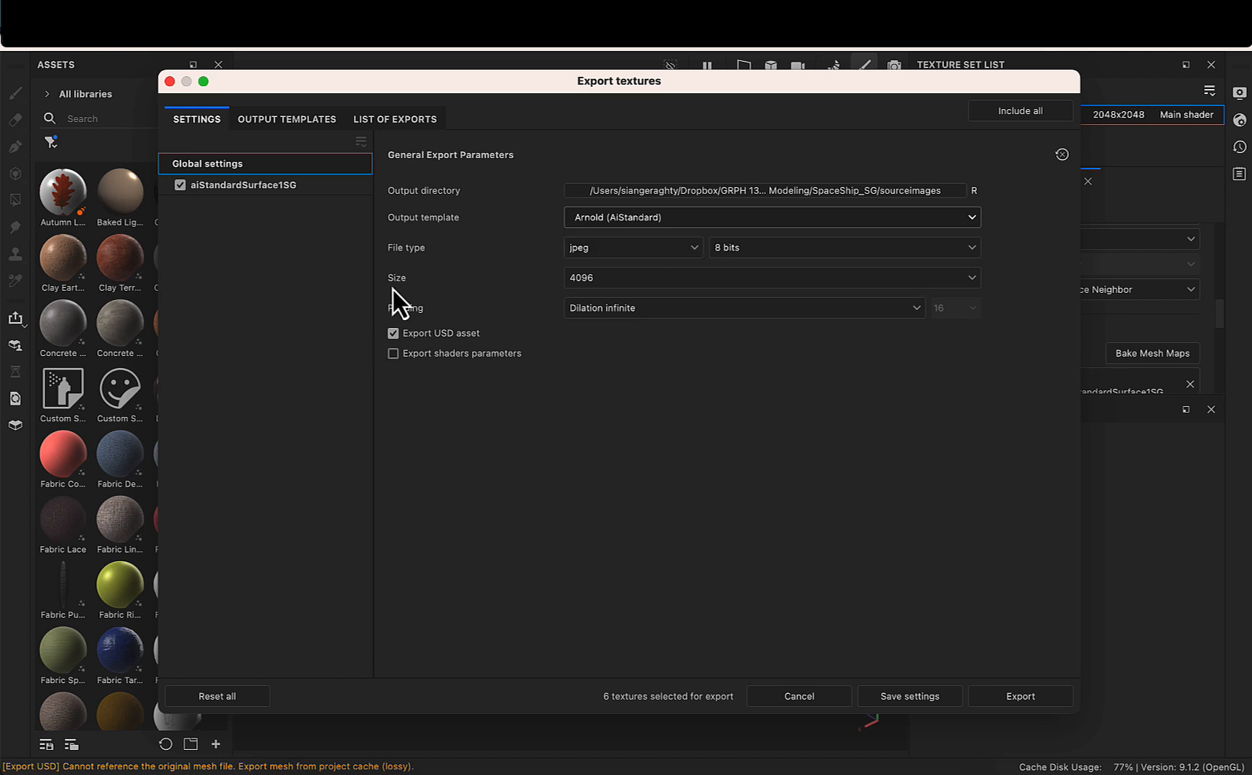
# Set the export size to 4096, keeping Dilation infinite padding and USD asset export enabled
pyautogui.click(601, 280)
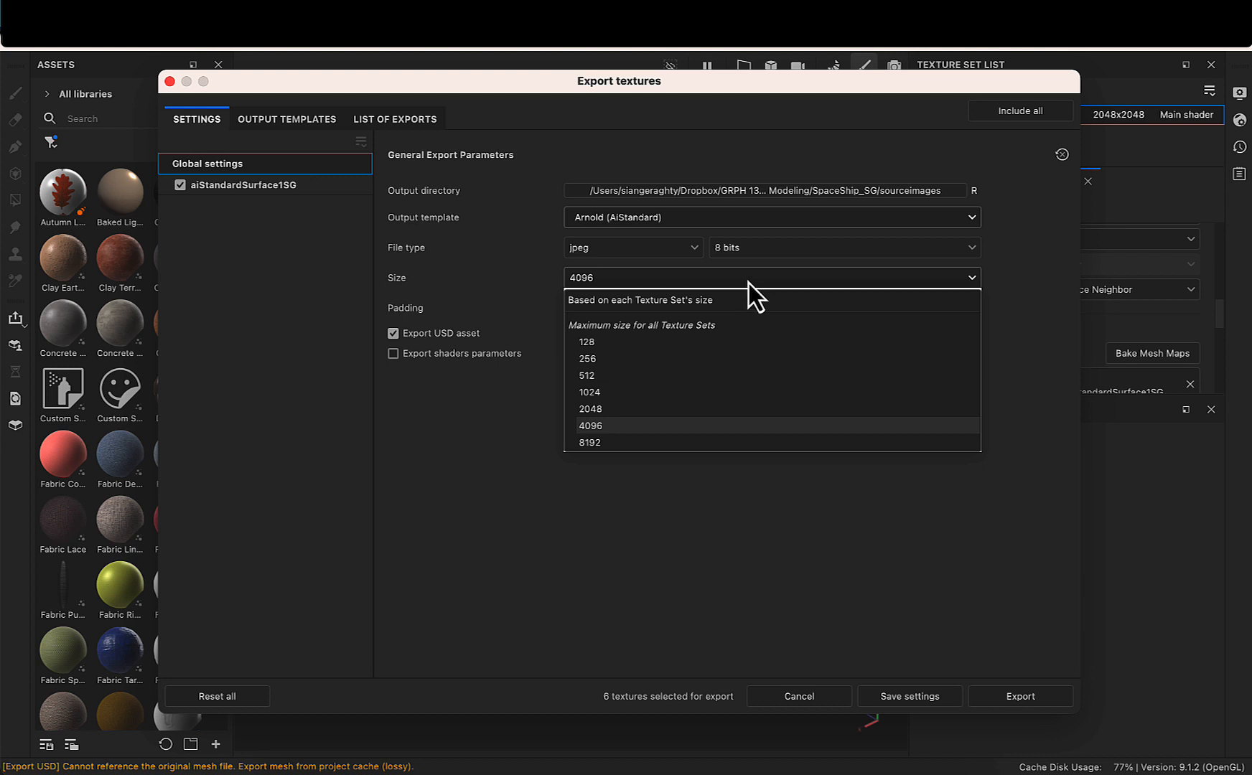
pyautogui.click(607, 426)
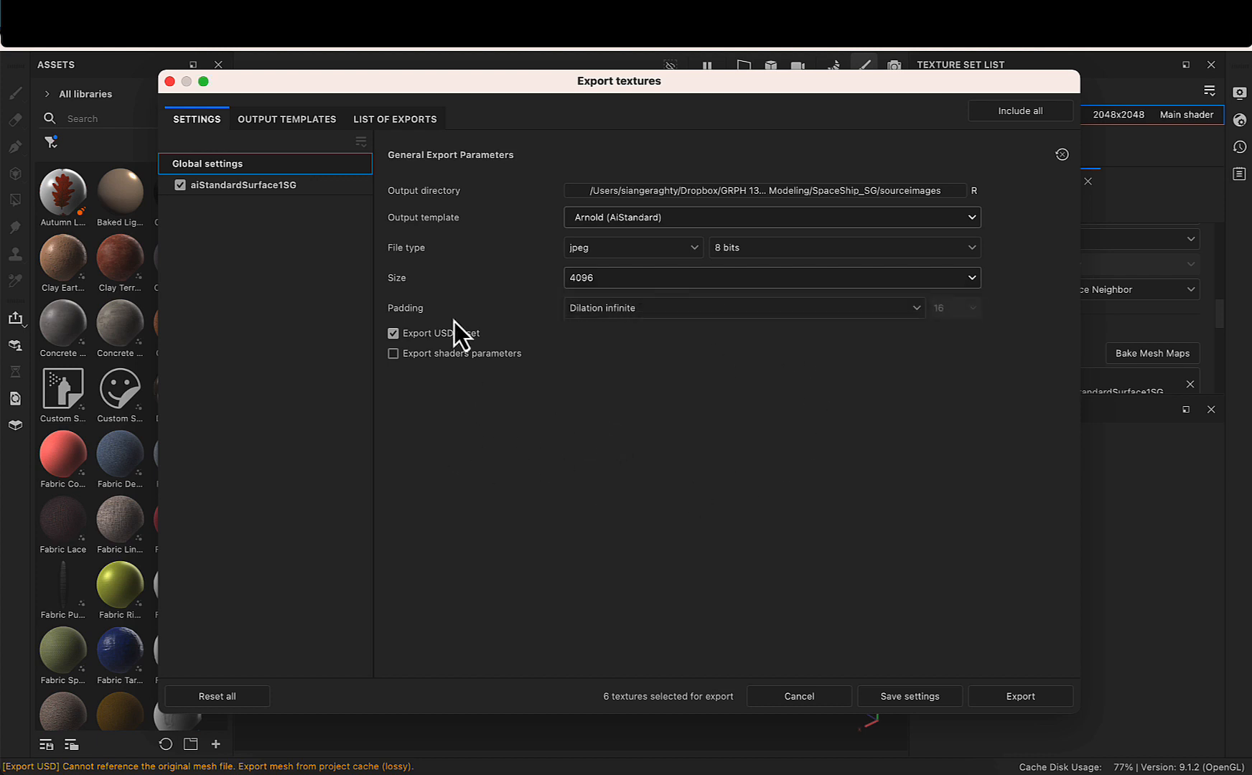
pyautogui.click(701, 308)
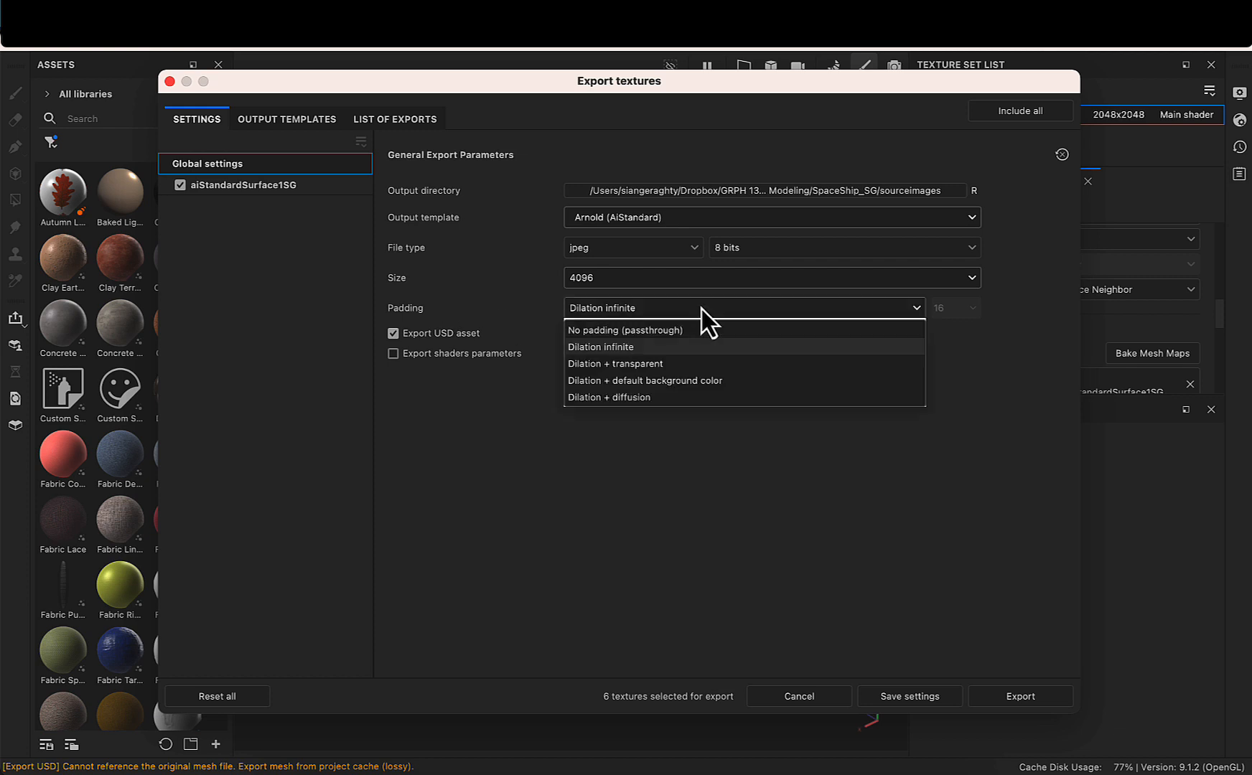
pyautogui.click(702, 309)
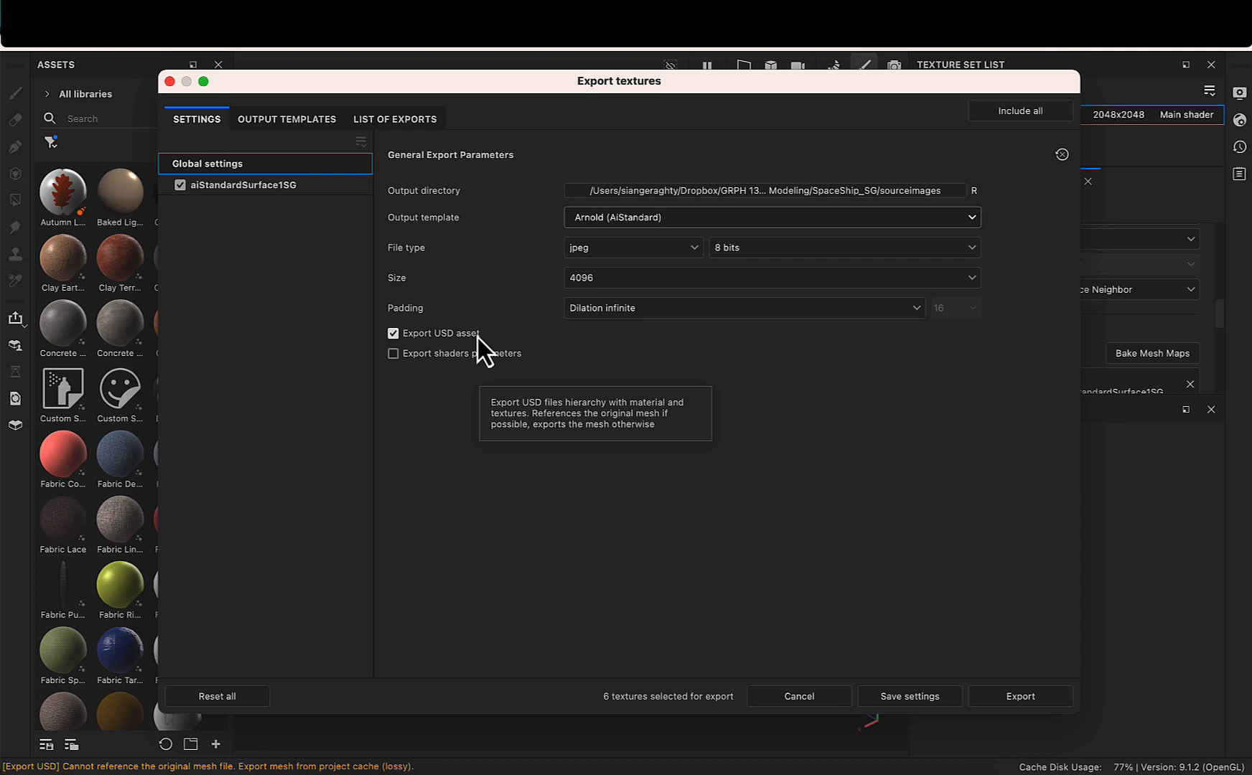
pyautogui.click(459, 336)
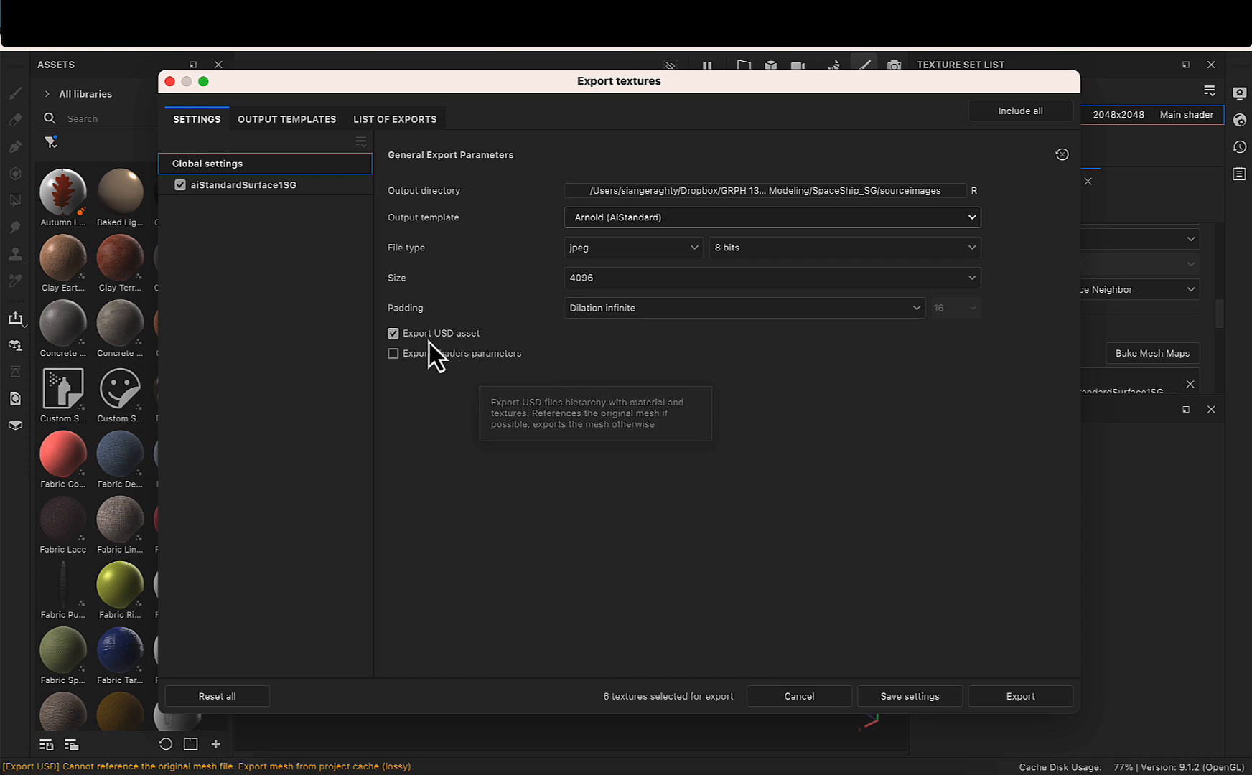
pyautogui.click(479, 337)
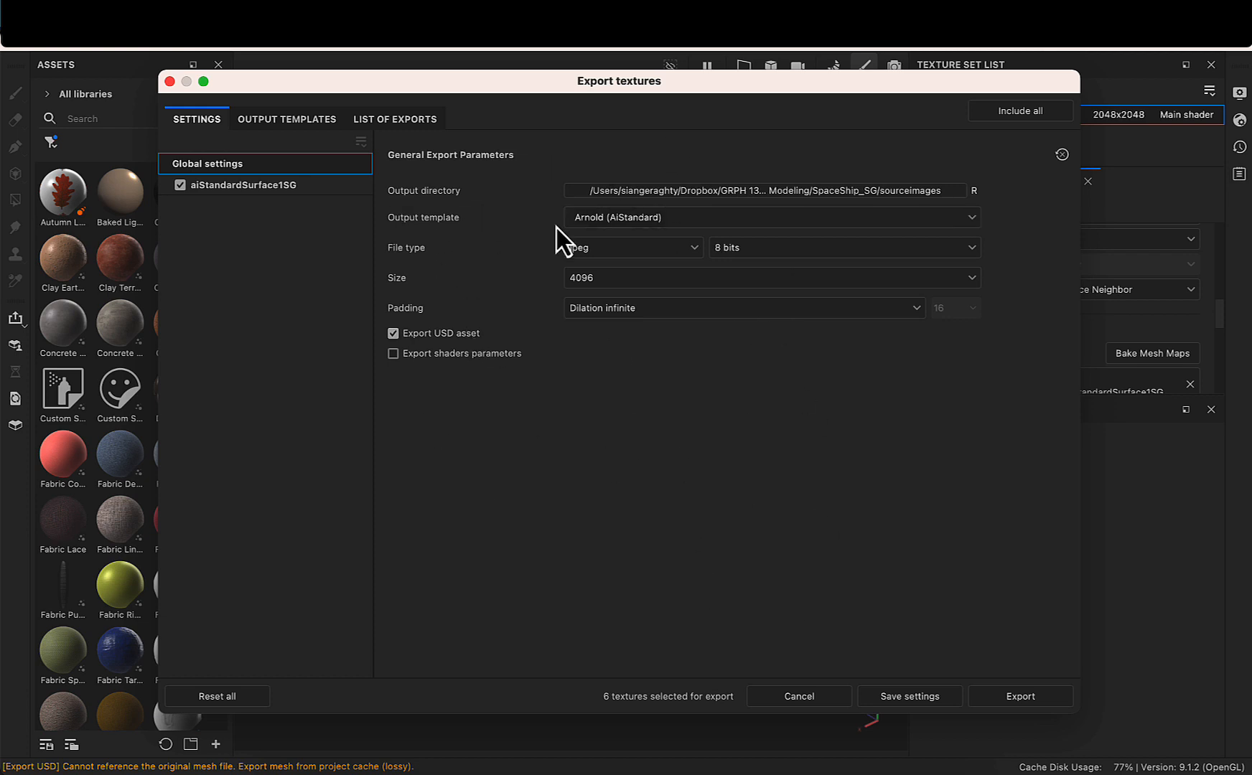
# Examine the output maps defined in the Arnold (AiStandard) output template, with enough room to read their full names
pyautogui.click(307, 123)
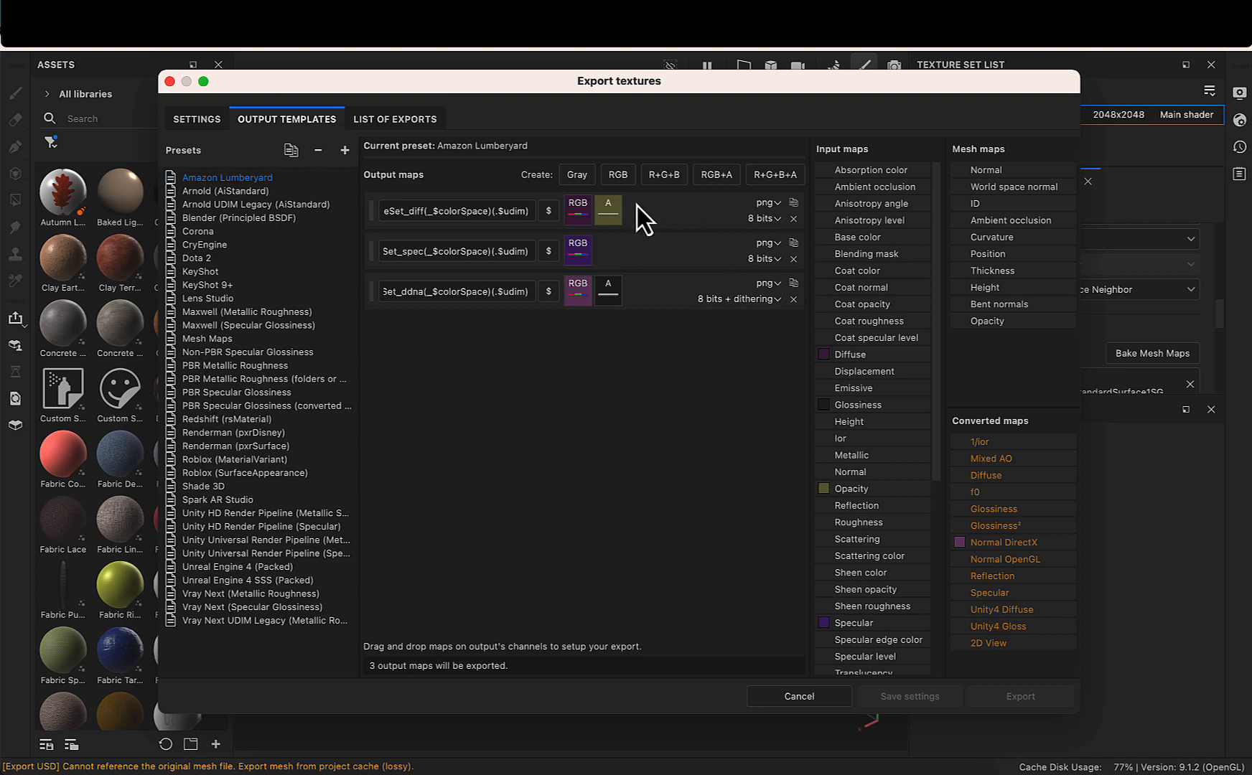
pyautogui.click(244, 191)
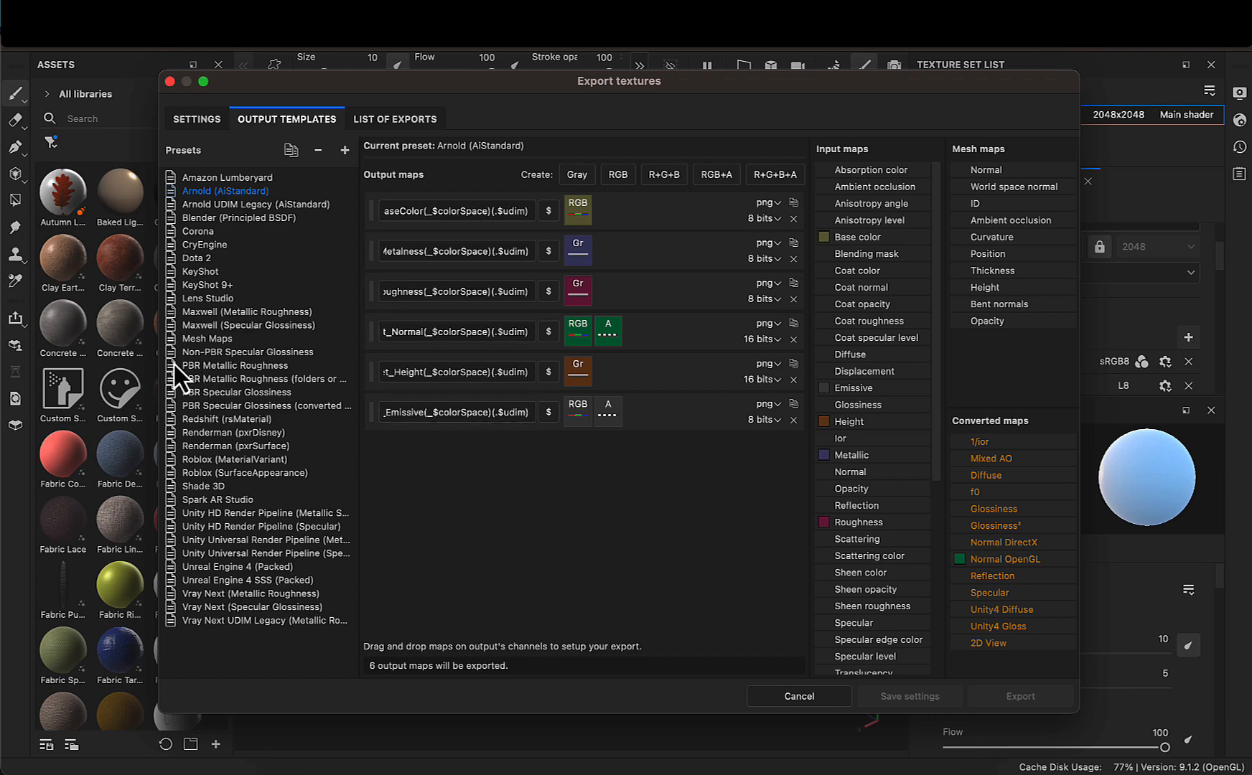
pyautogui.moveTo(159, 358); pyautogui.dragTo(7, 350)
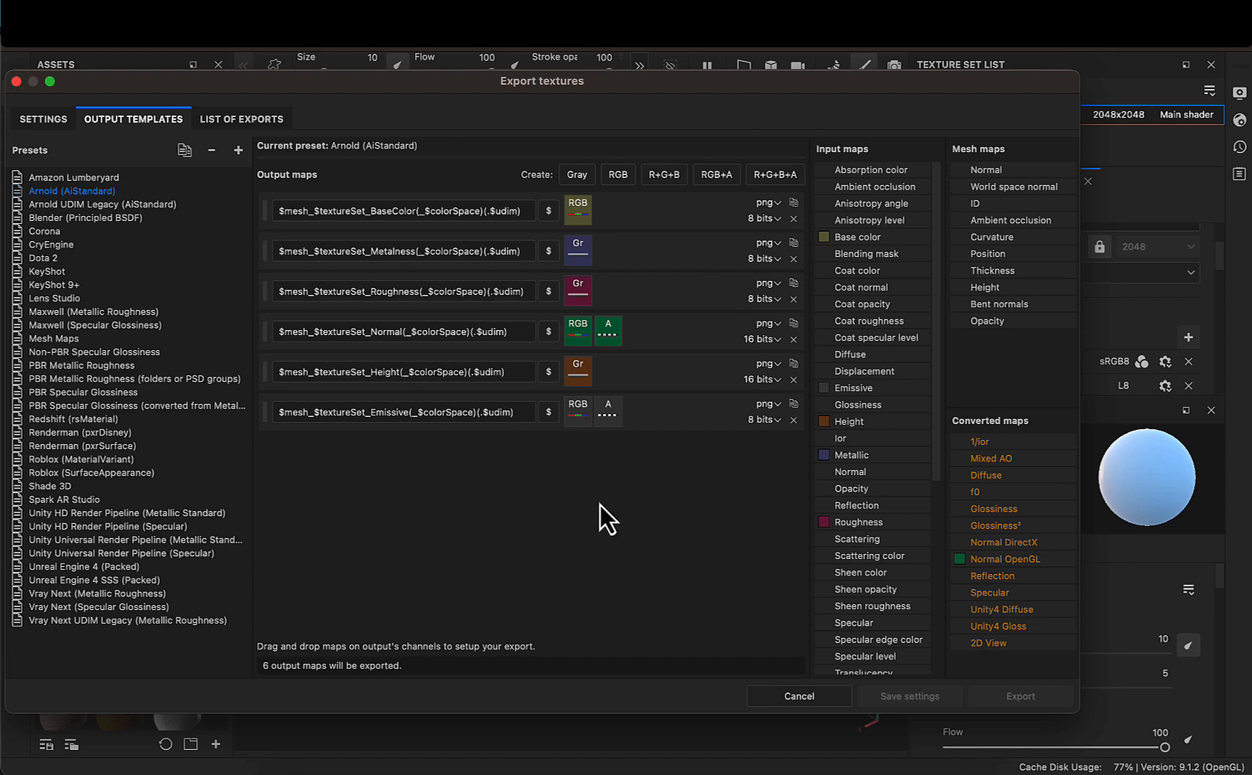
# Review the list of texture files due for export under aiStandardSurface1SG and compare it with the texture set list
pyautogui.click(233, 122)
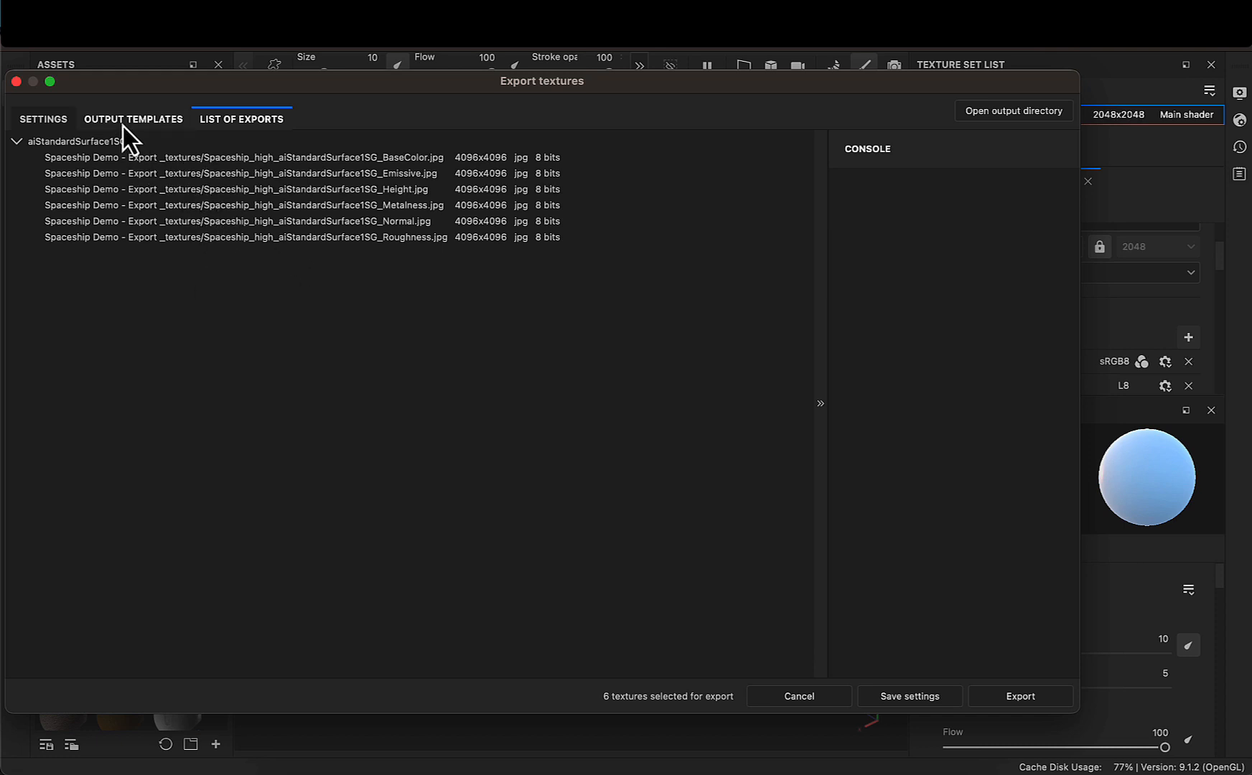
pyautogui.moveTo(121, 84); pyautogui.dragTo(177, 62)
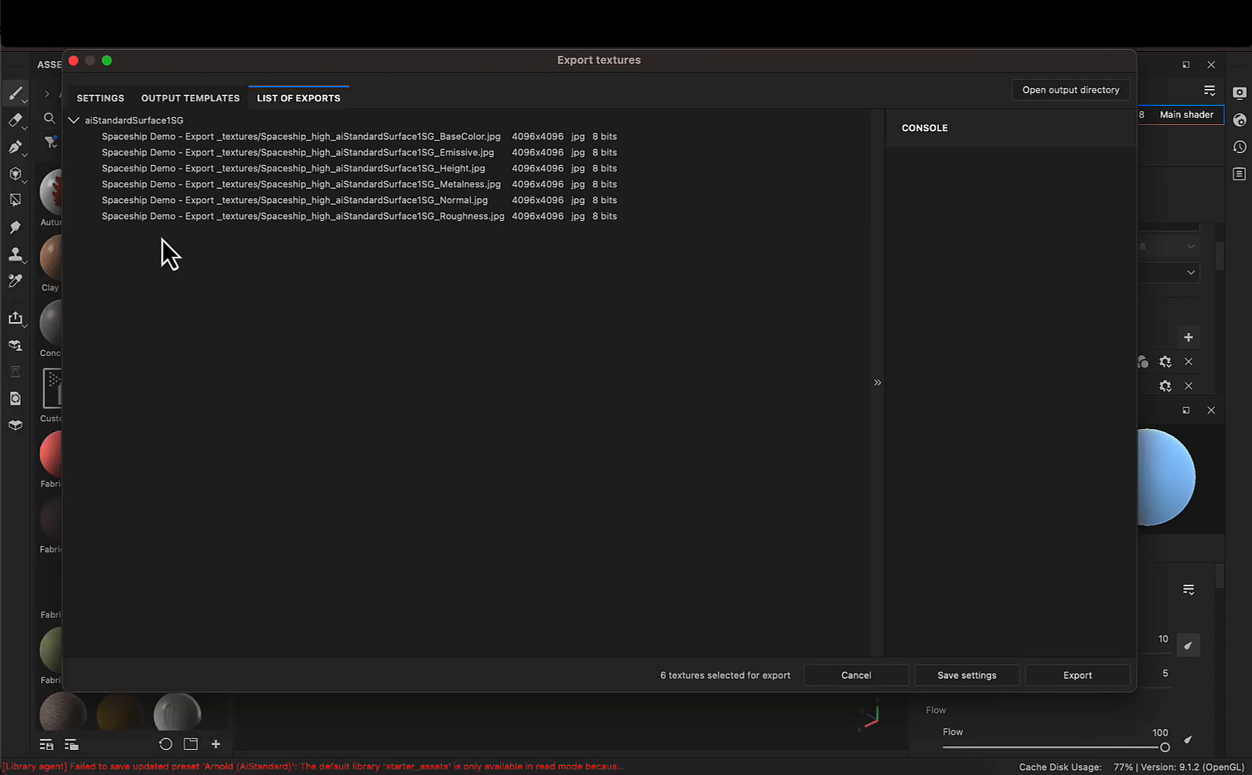
pyautogui.click(74, 121)
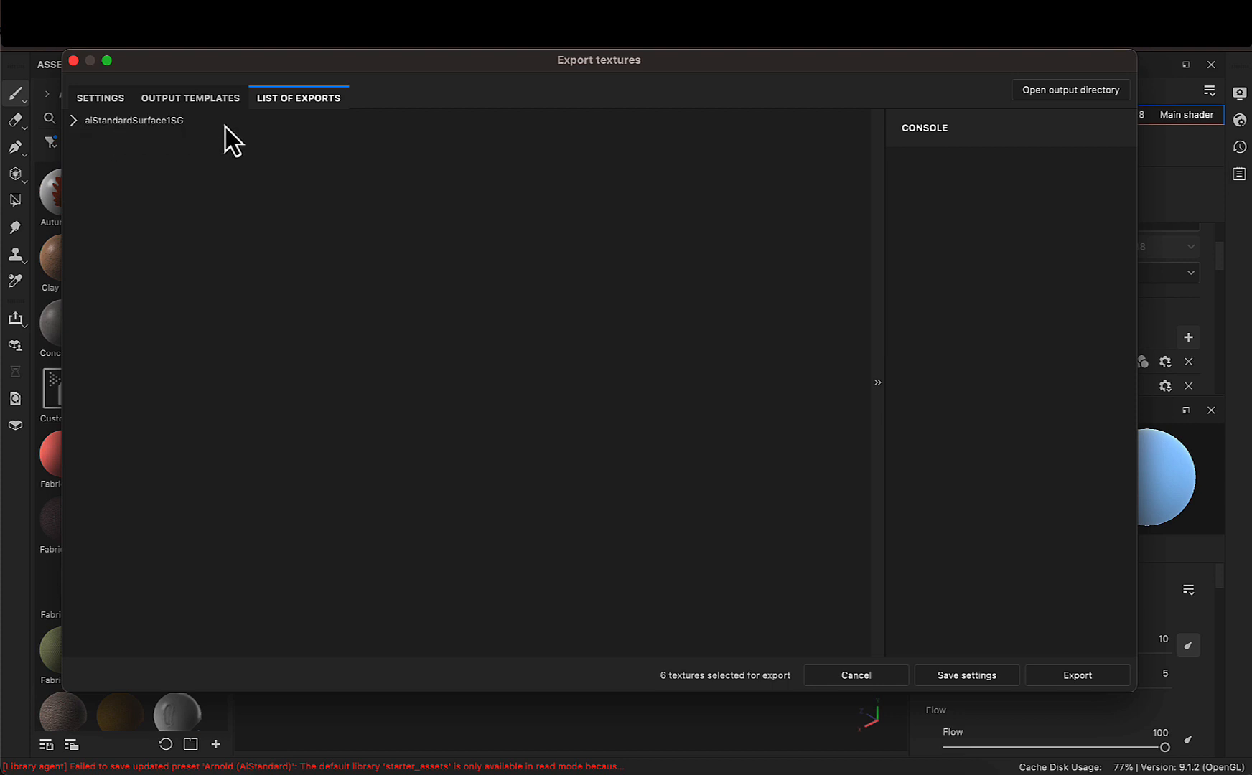
pyautogui.moveTo(1136, 112); pyautogui.dragTo(945, 134)
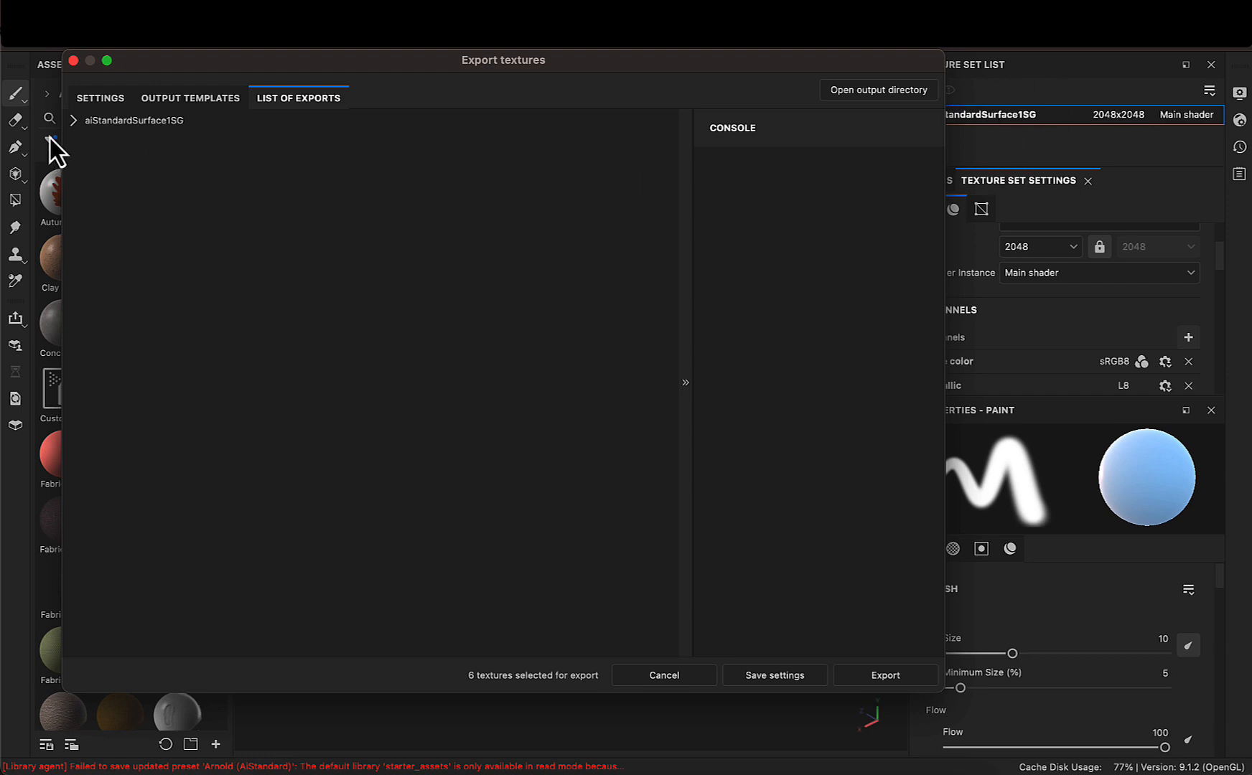
pyautogui.click(73, 121)
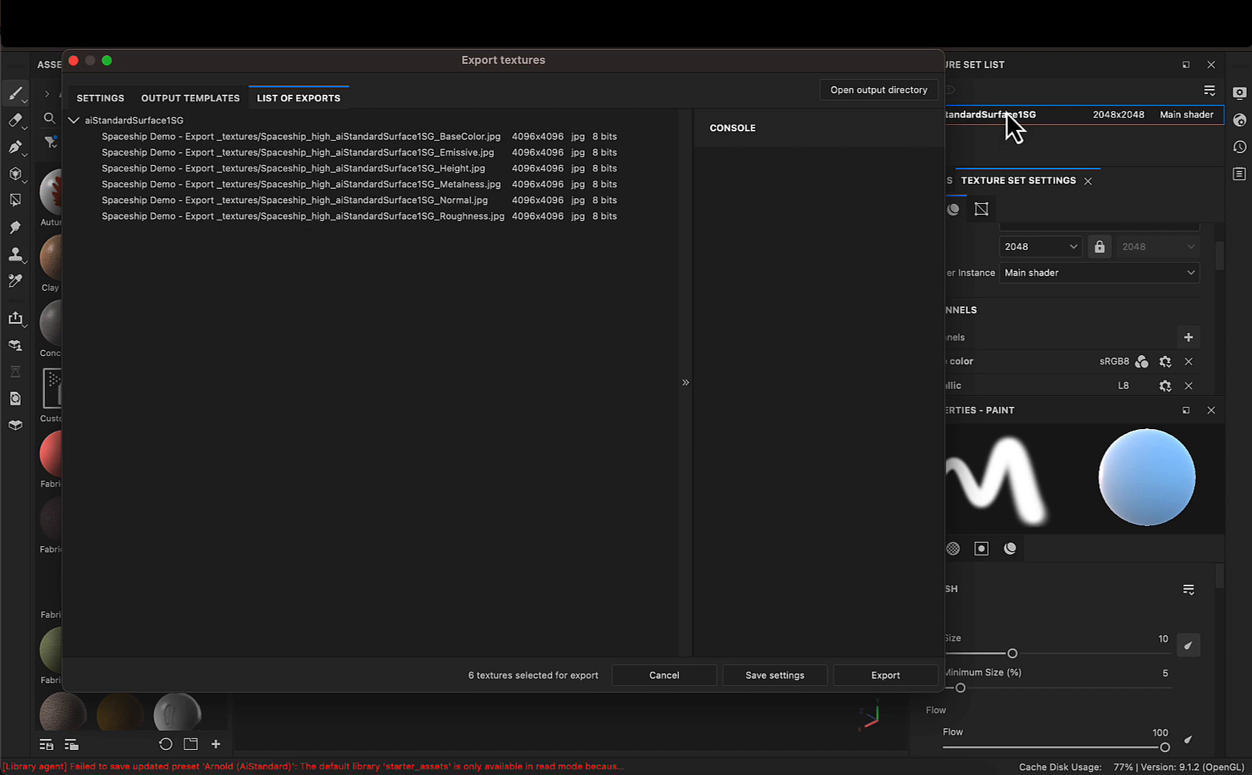
pyautogui.moveTo(944, 92); pyautogui.dragTo(886, 92)
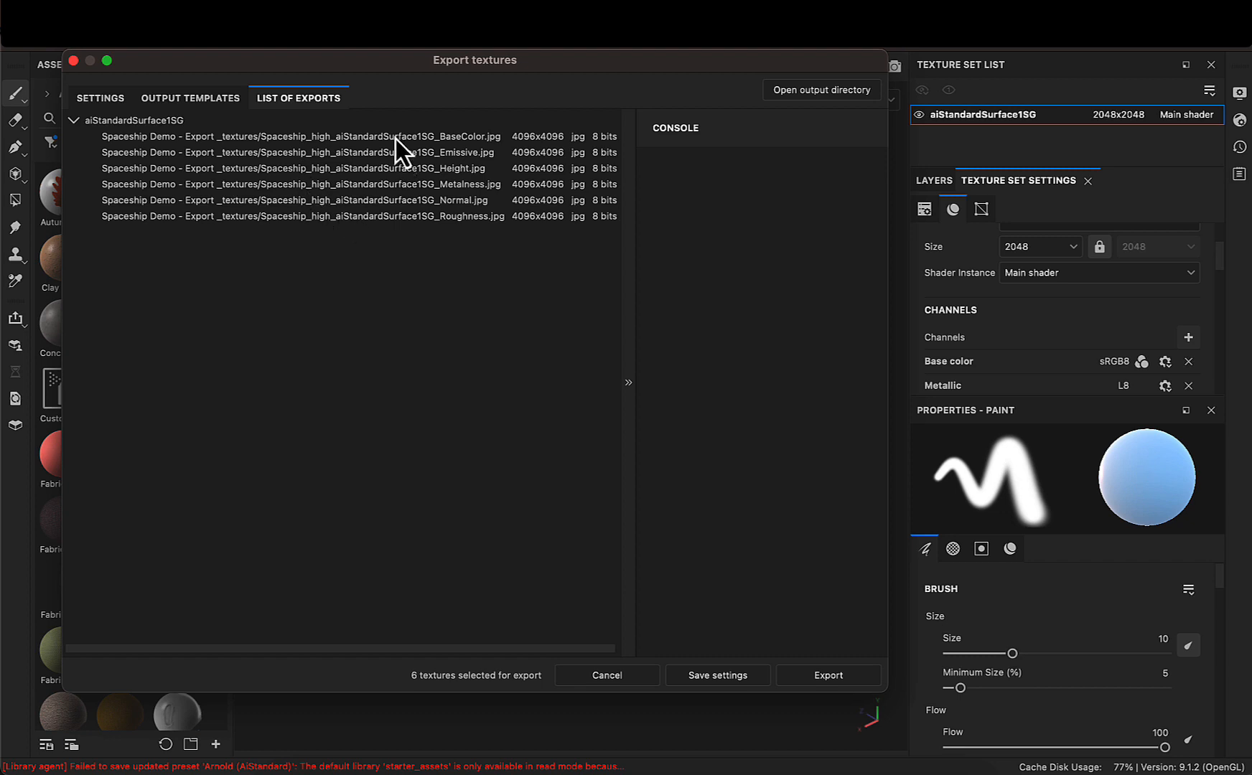
pyautogui.click(73, 120)
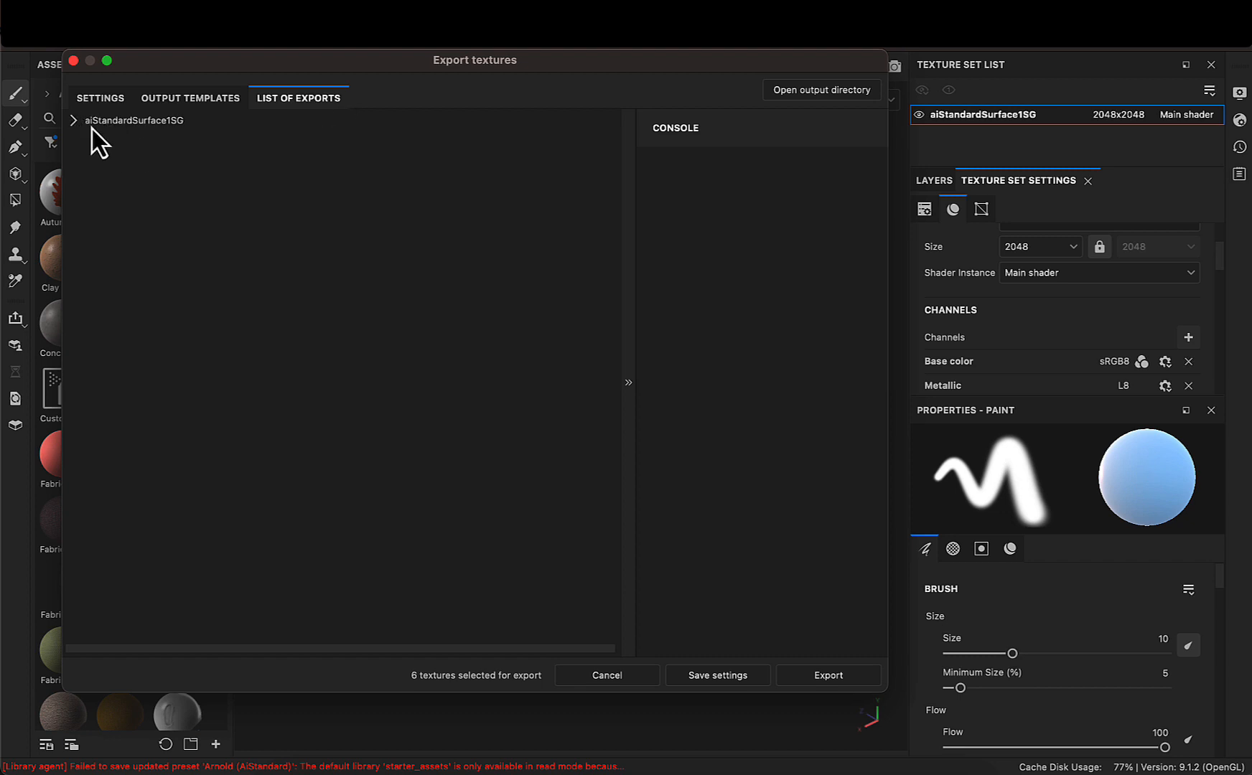
pyautogui.click(74, 121)
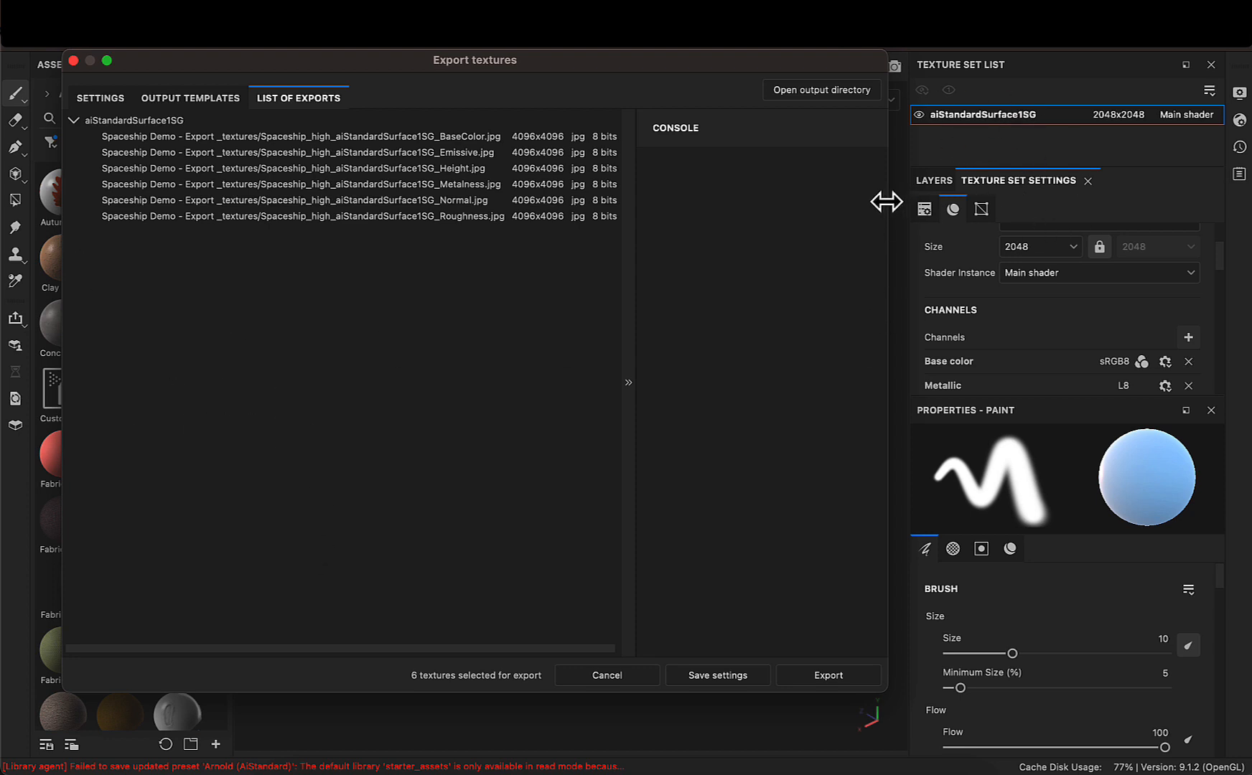
pyautogui.moveTo(888, 200); pyautogui.dragTo(1157, 226)
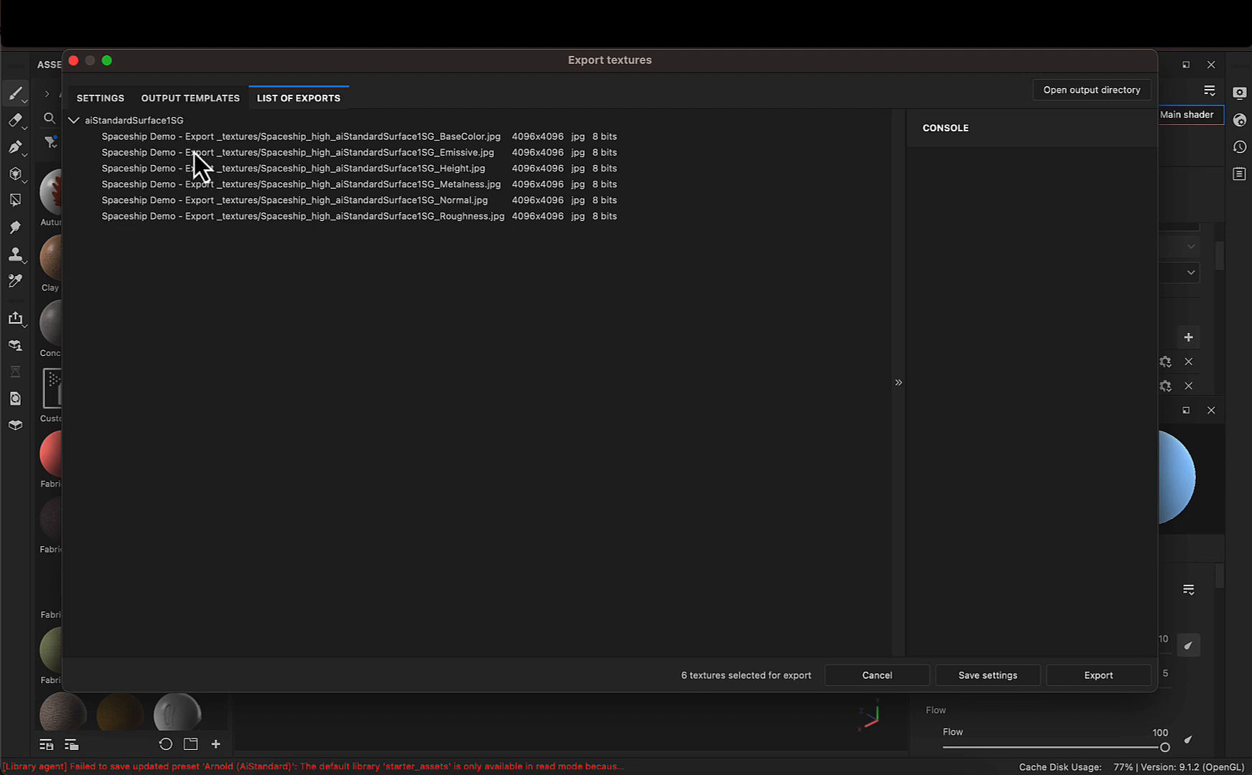
# Duplicate the Arnold (AiStandard) output template and rename the copy as Arnold (AiStandard) opacity
pyautogui.click(200, 99)
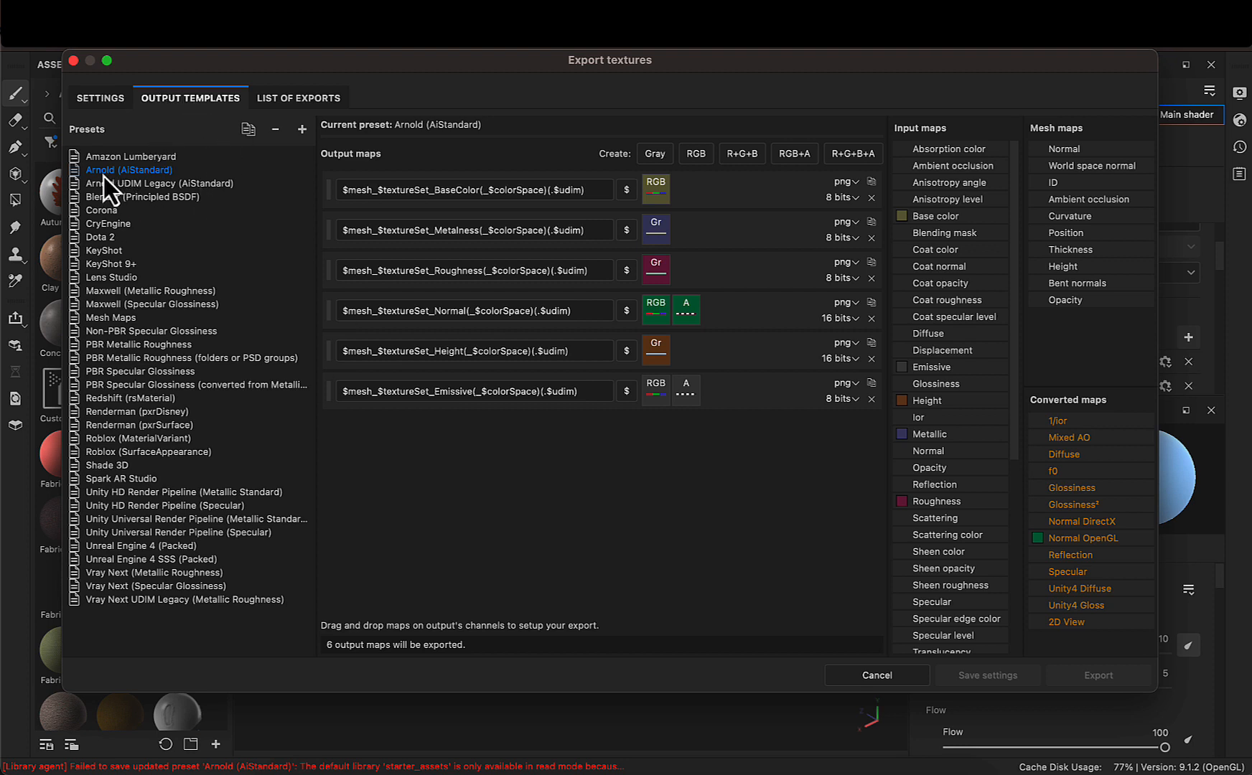
pyautogui.rightClick(142, 176)
pyautogui.click(176, 199)
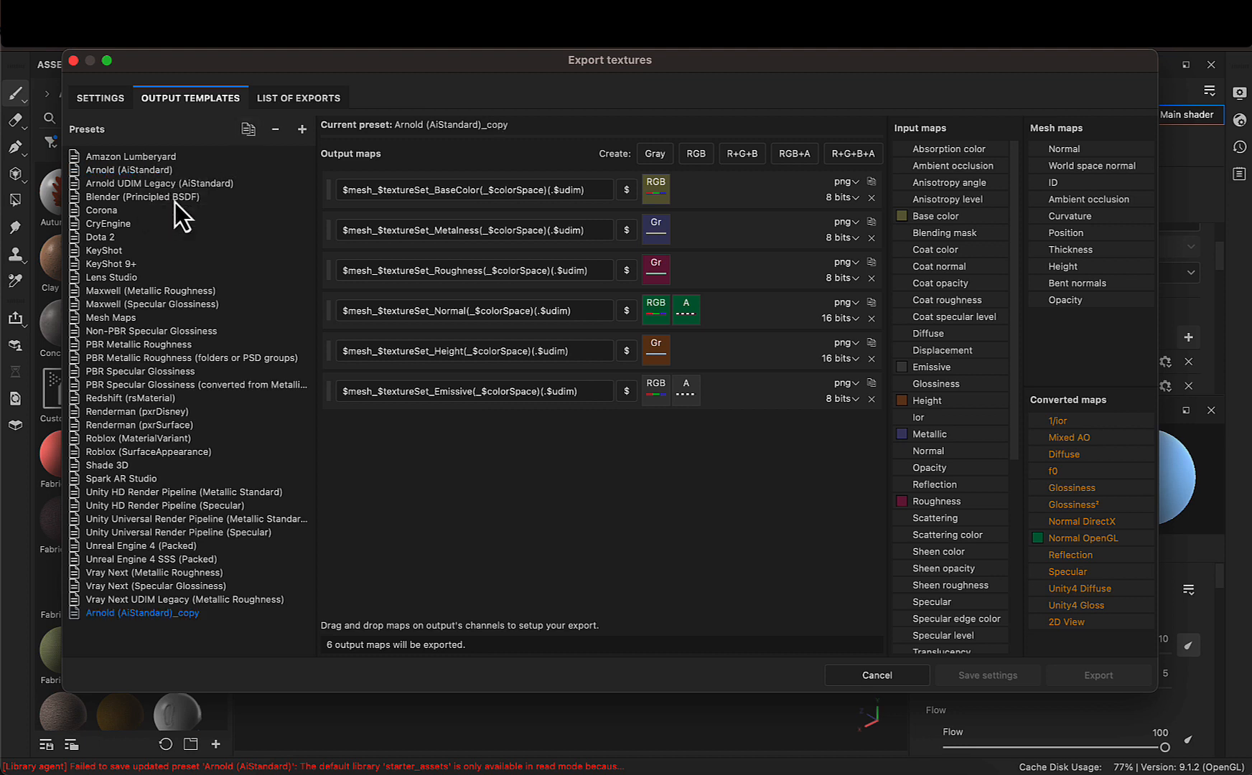
pyautogui.doubleClick(177, 614)
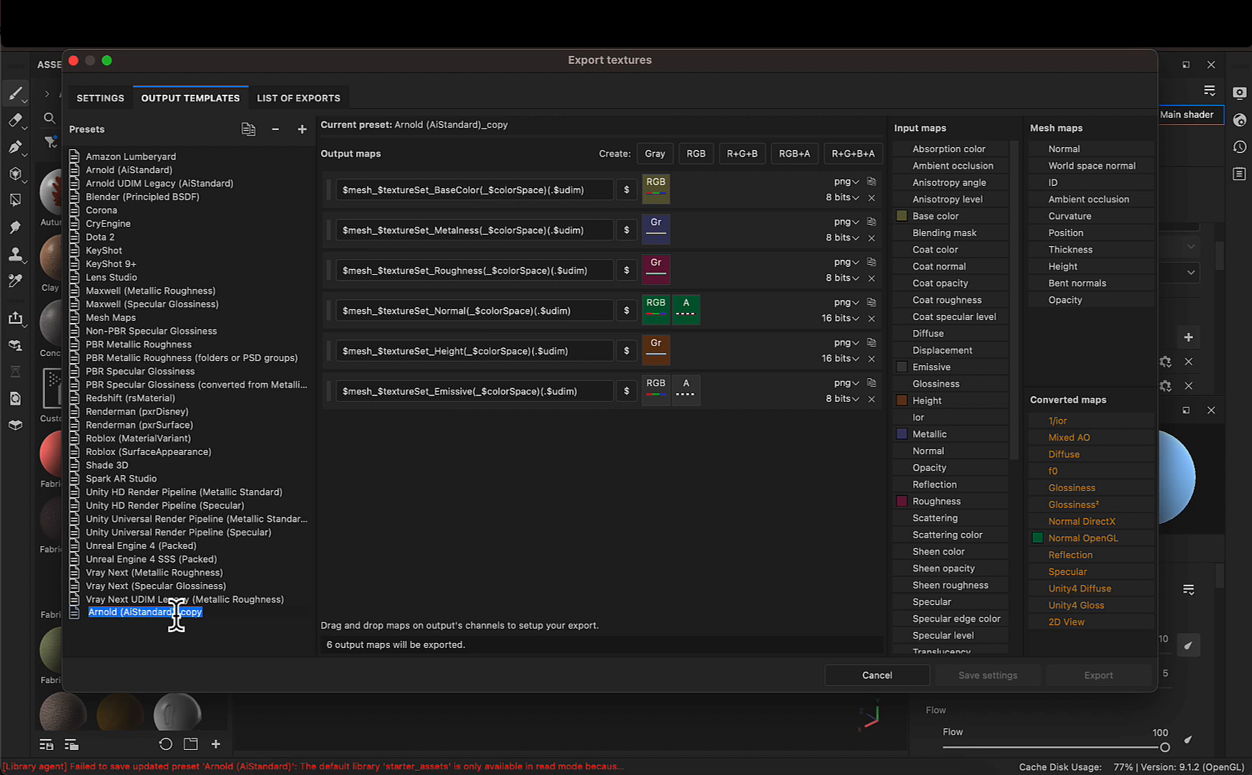
pyautogui.doubleClick(178, 614)
pyautogui.press('BackSpace')
pyautogui.write('opacity')
pyautogui.press('Return')
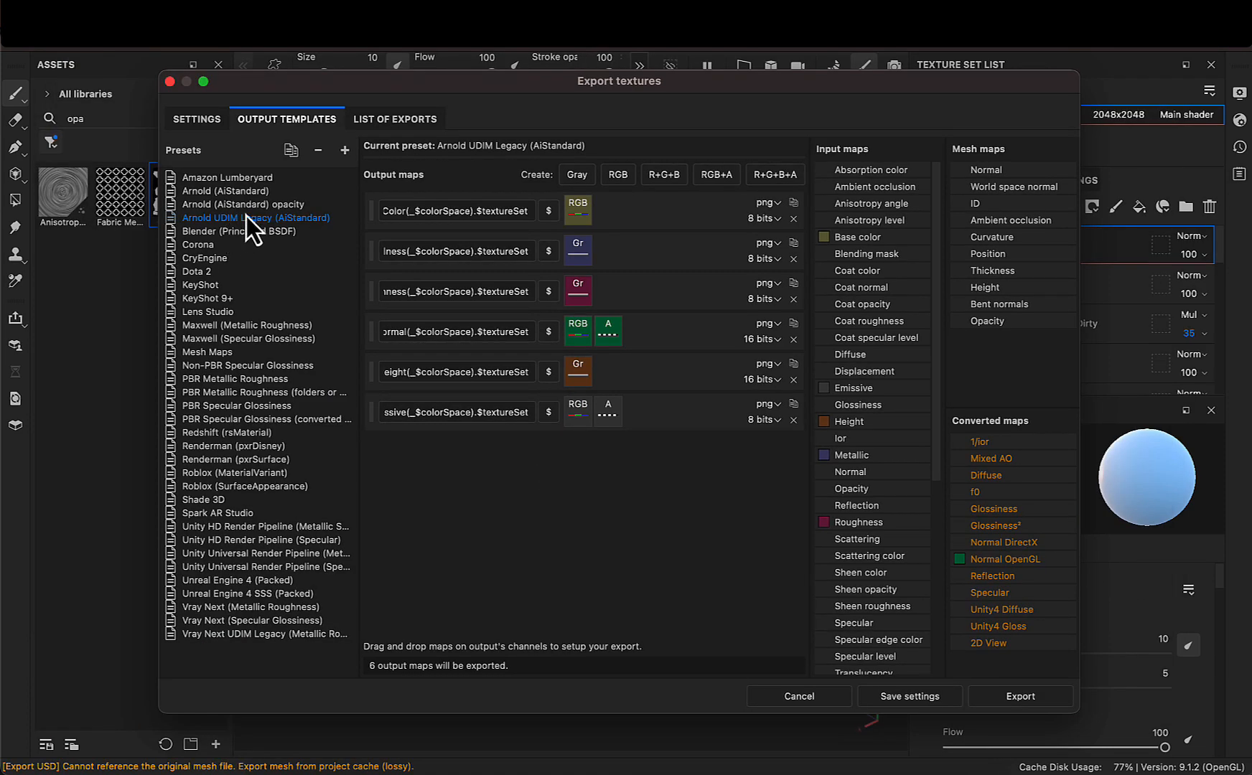
# Add a gray output map to the Arnold (AiStandard) opacity template and assign the Opacity input map to its gray channel
pyautogui.click(252, 209)
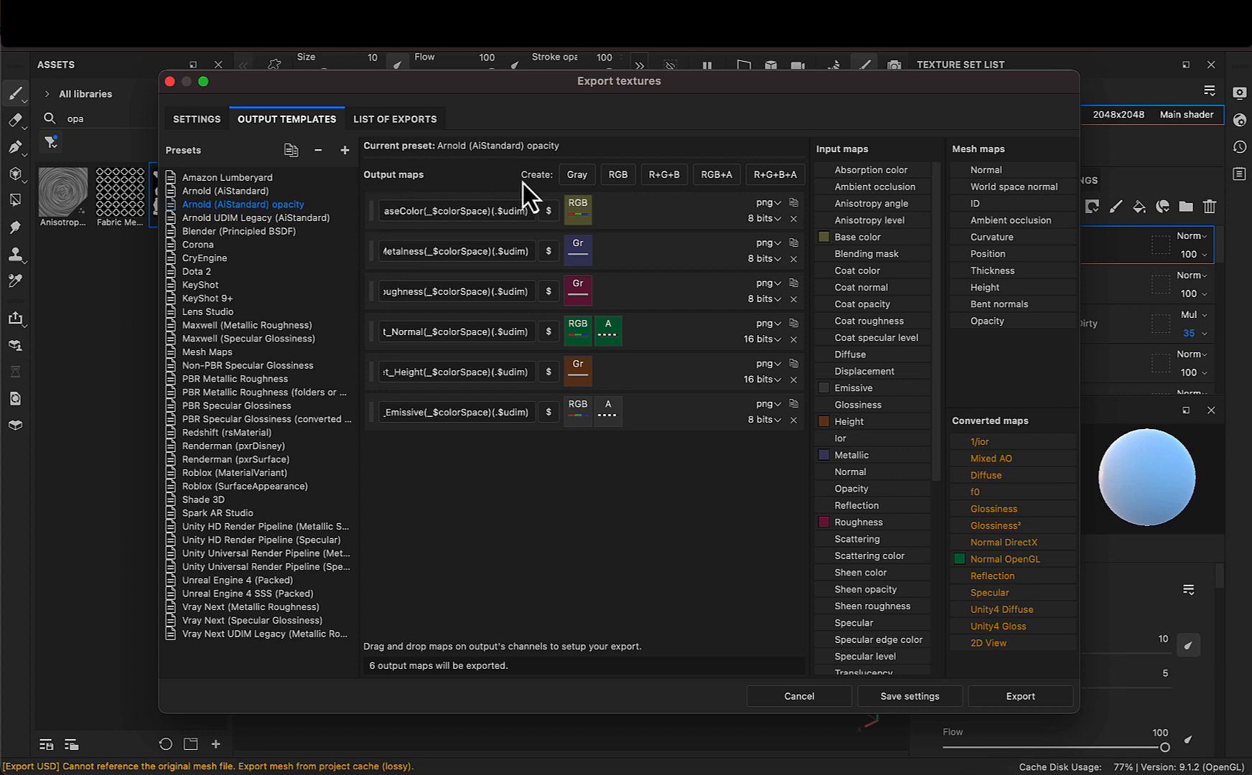
pyautogui.click(579, 180)
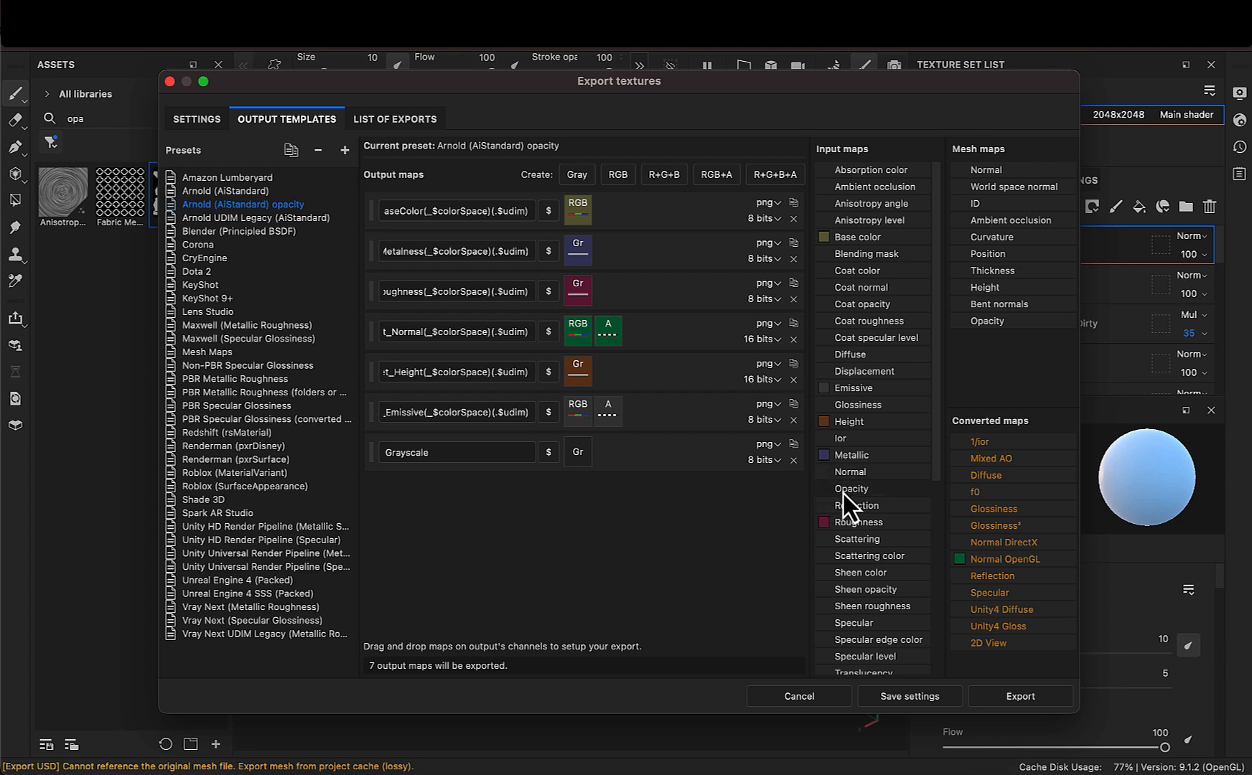
pyautogui.moveTo(843, 494); pyautogui.dragTo(578, 451)
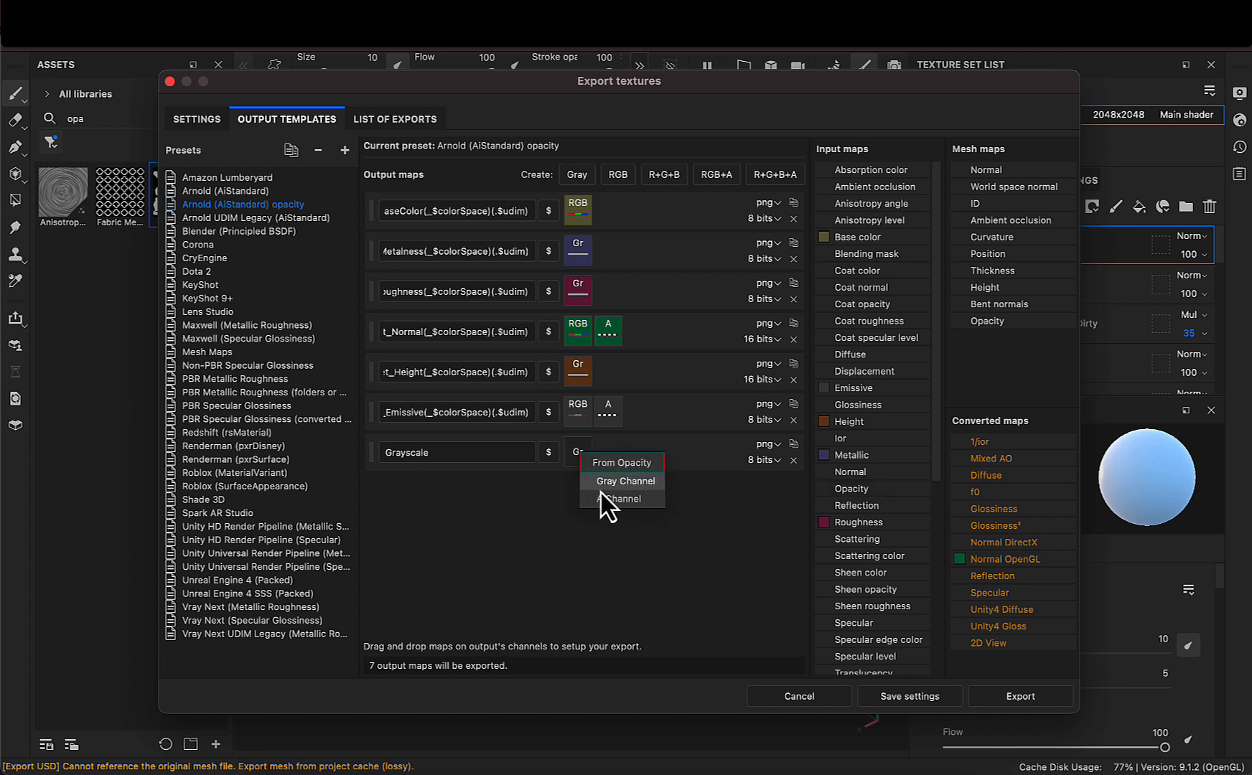
pyautogui.click(654, 489)
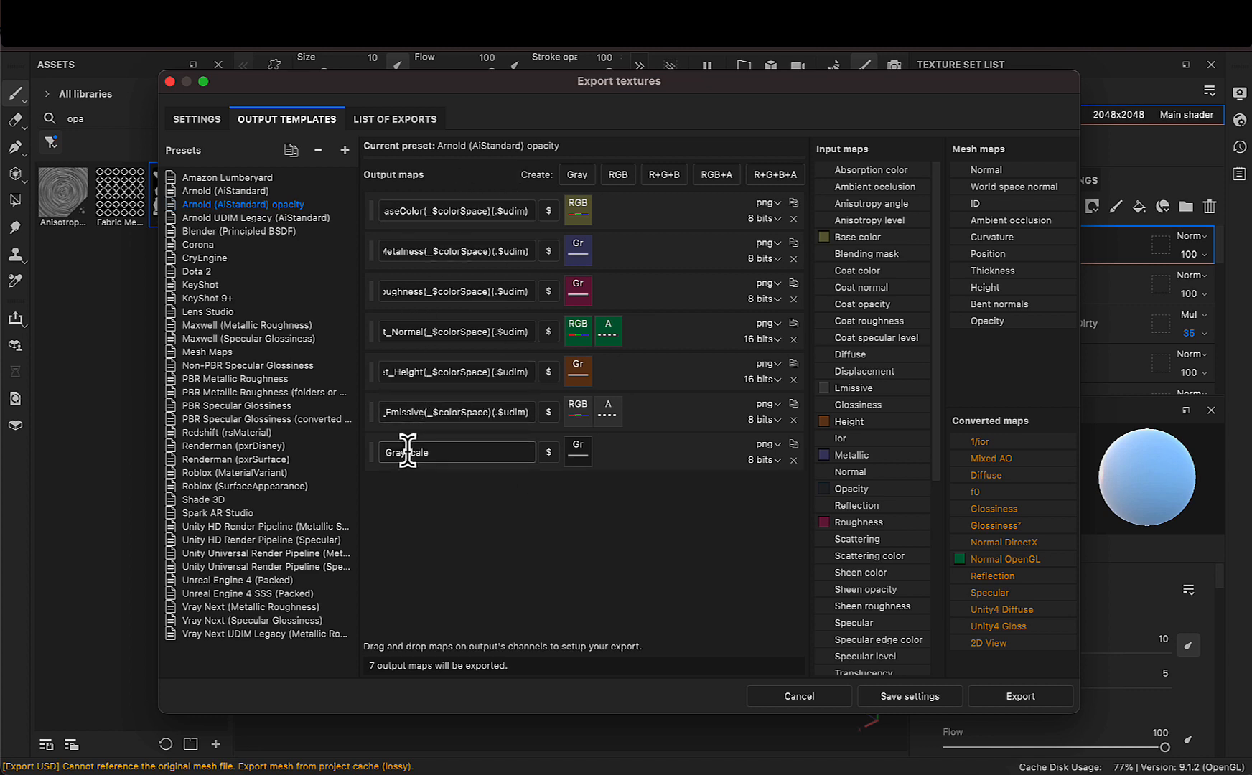
# Copy the Emissive map's file name pattern into the name of the new grayscale output map
pyautogui.click(429, 412)
pyautogui.tripleClick(469, 411)
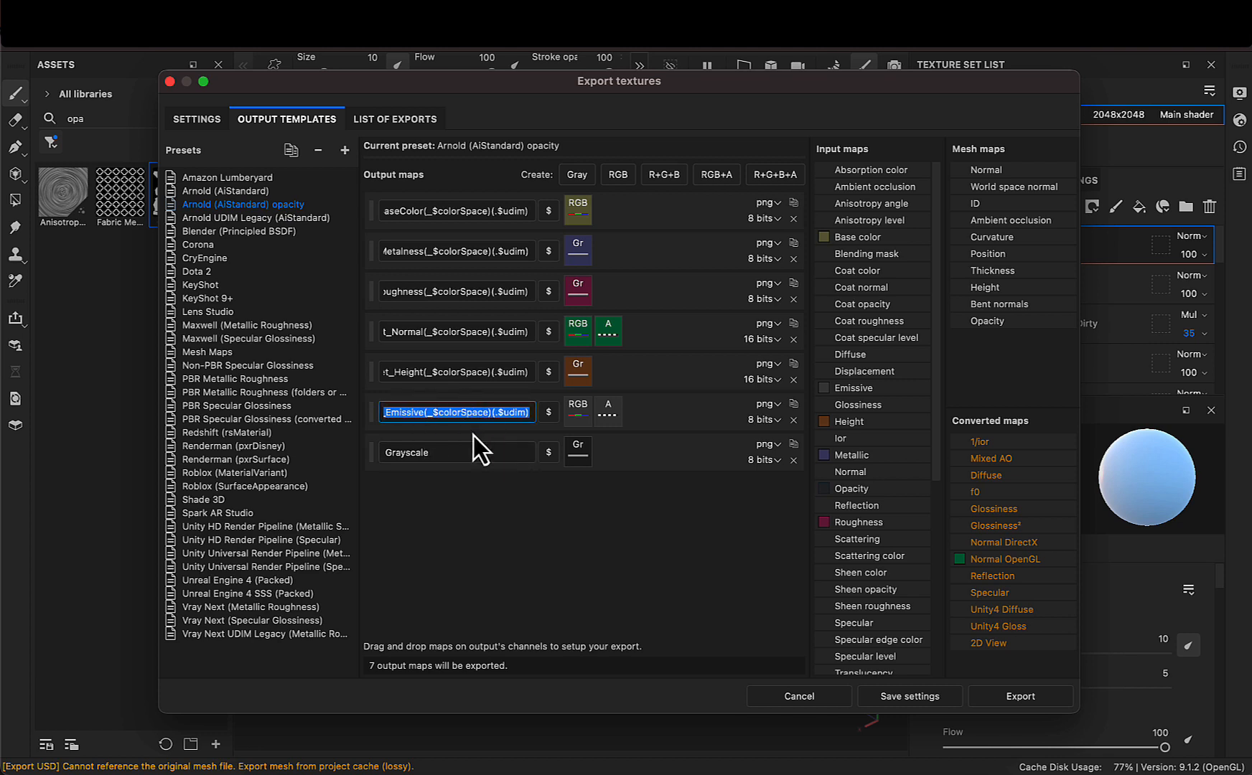
pyautogui.tripleClick(431, 452)
pyautogui.write('$textureSet_Emissive(_$colorSpace)(.$udim)')
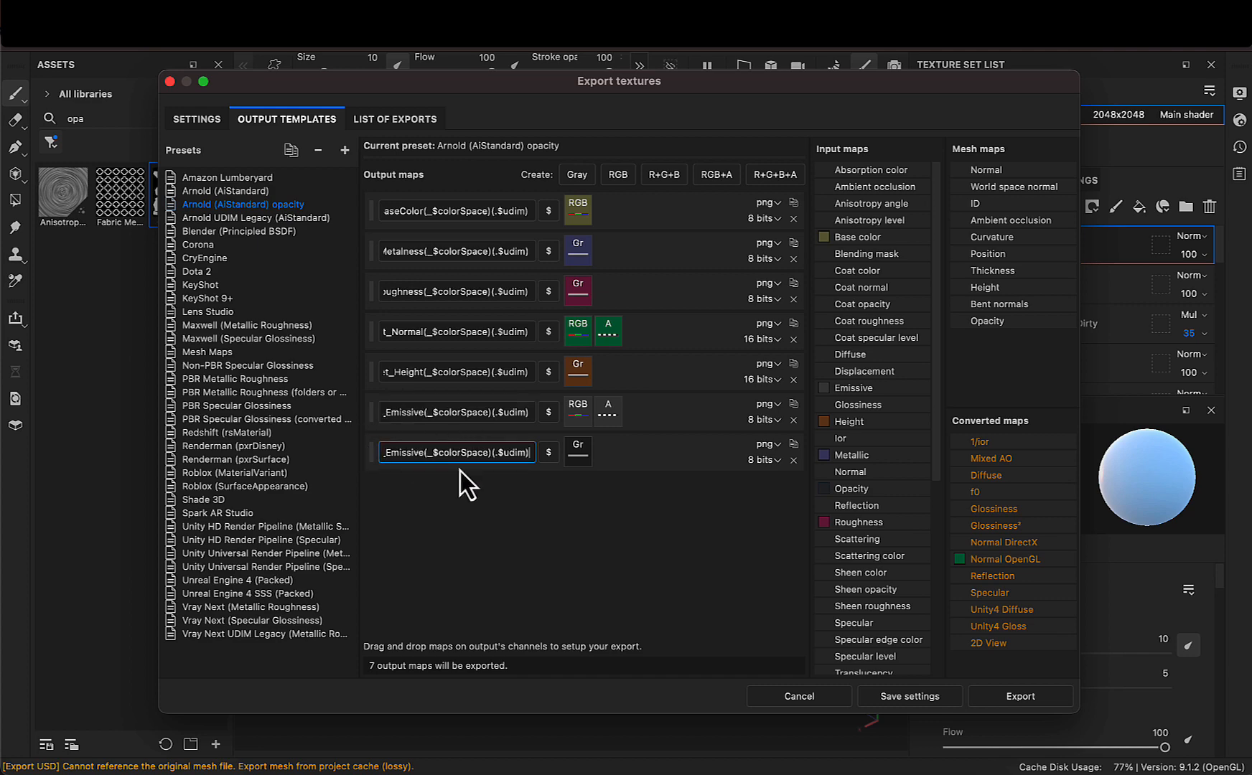
# Replace Emissive with Opacity in the new output map's name, giving $mesh_$textureSet_Opacity(_$colorSpace)(.$udim)
pyautogui.moveTo(159, 385); pyautogui.dragTo(12, 367)
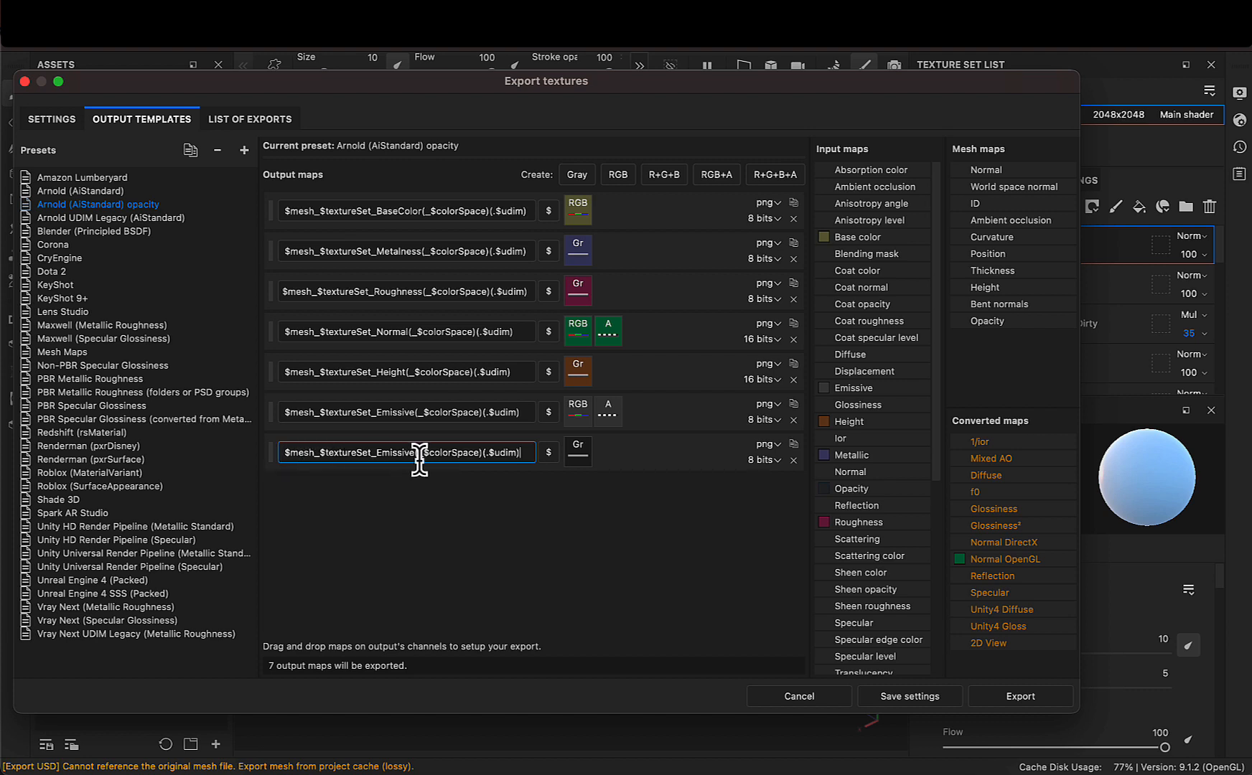
pyautogui.doubleClick(395, 452)
pyautogui.press('Right')
pyautogui.press('Right')
pyautogui.press('BackSpace')
pyautogui.press('BackSpace')
pyautogui.press('BackSpace')
pyautogui.press('BackSpace')
pyautogui.press('BackSpace')
pyautogui.press('BackSpace')
pyautogui.press('BackSpace')
pyautogui.press('BackSpace')
pyautogui.write('Opacity(')
pyautogui.click(358, 498)
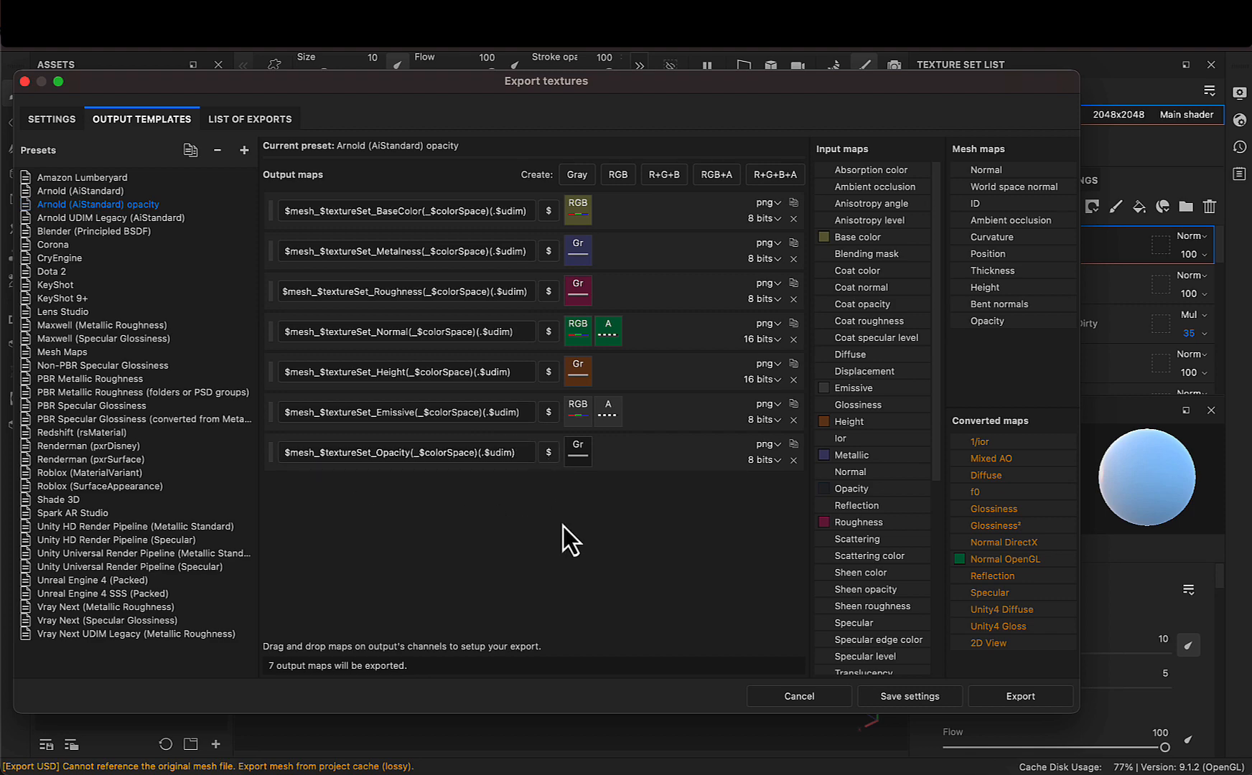
# Choose Arnold (AiStandard) opacity as the output template in the general export parameters and export the textures
pyautogui.moveTo(477, 79); pyautogui.dragTo(553, 80)
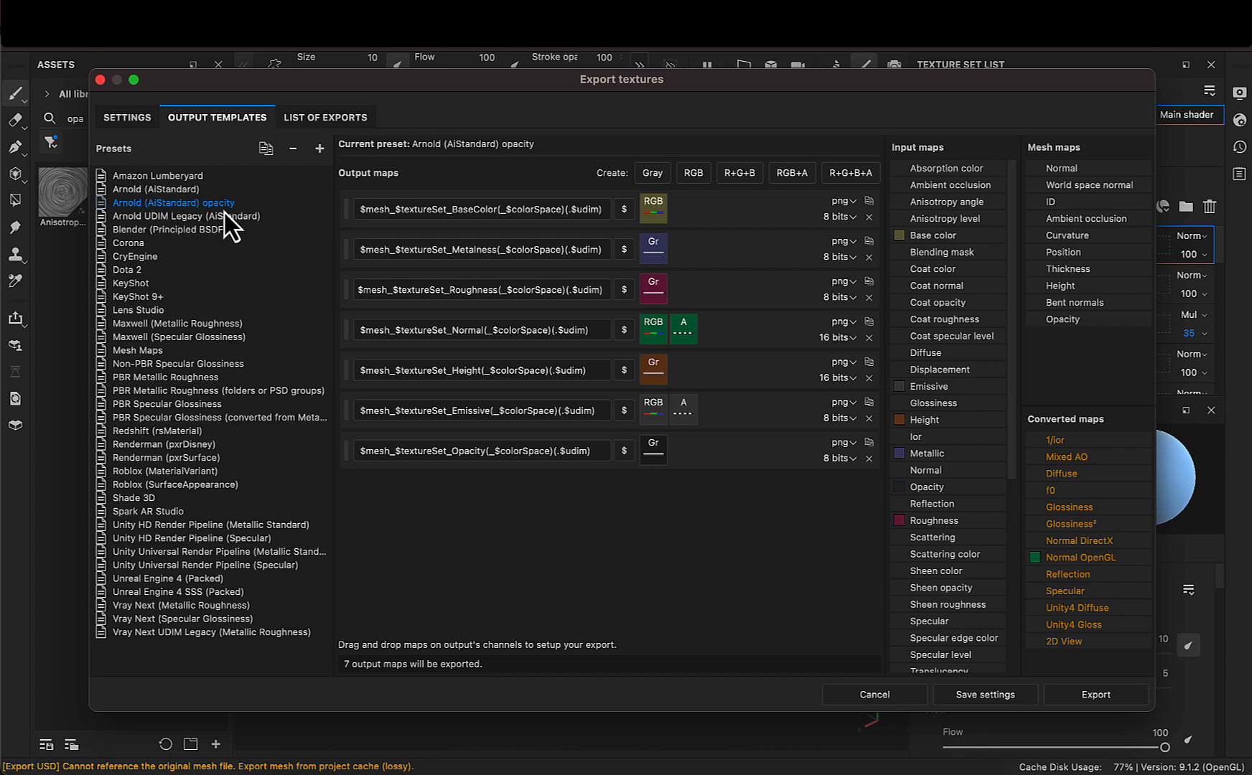
pyautogui.click(133, 120)
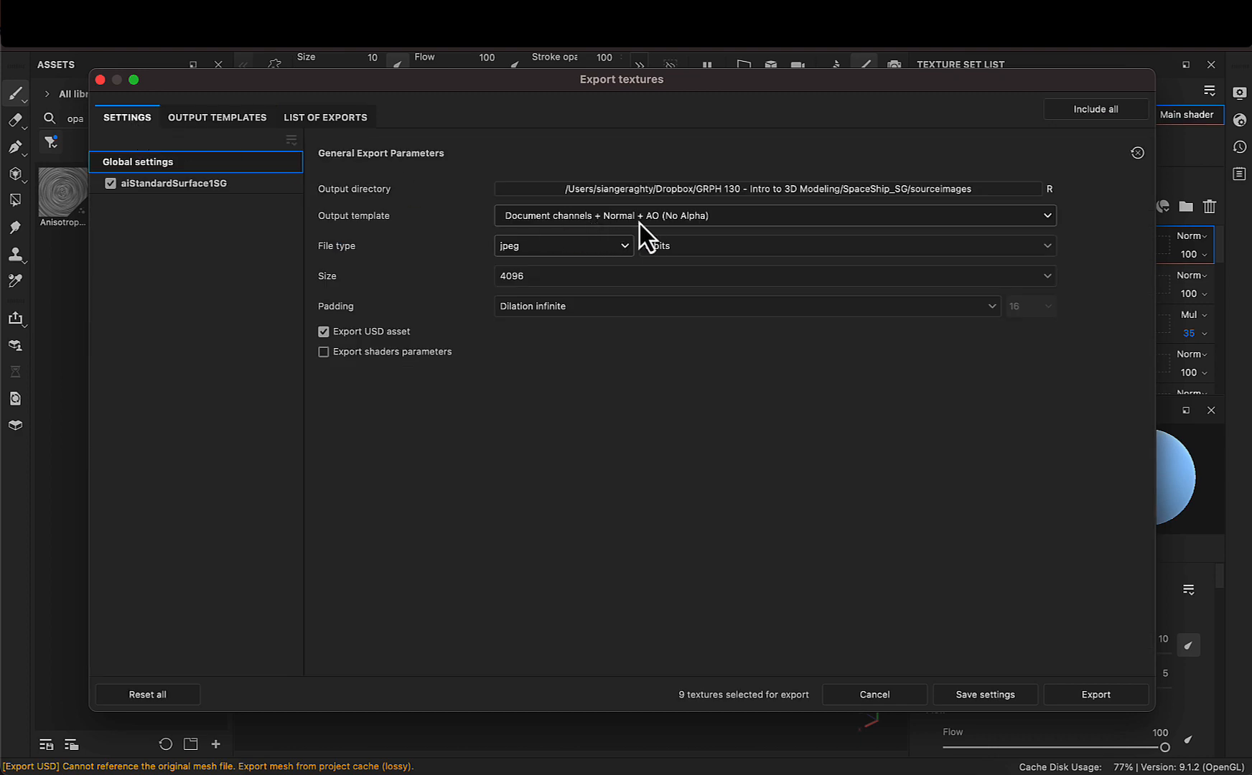
pyautogui.click(548, 217)
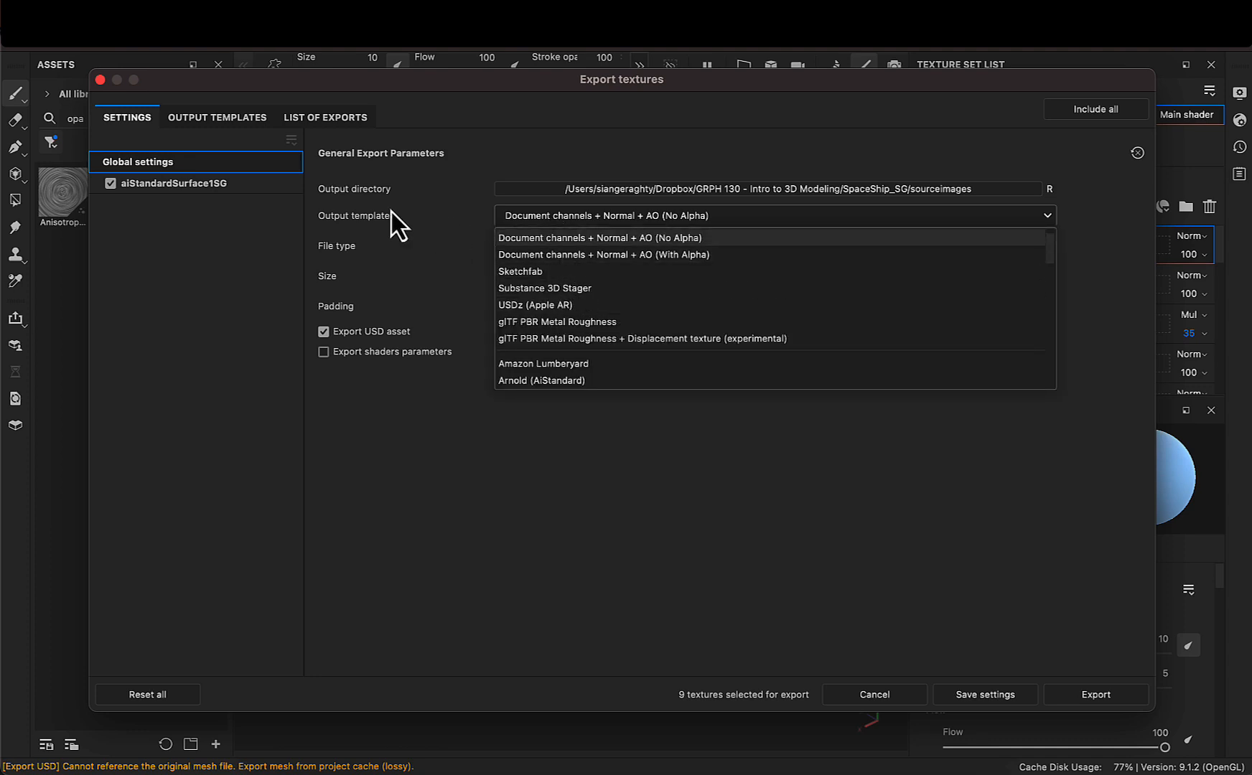
pyautogui.scroll(-10, 623, 350)
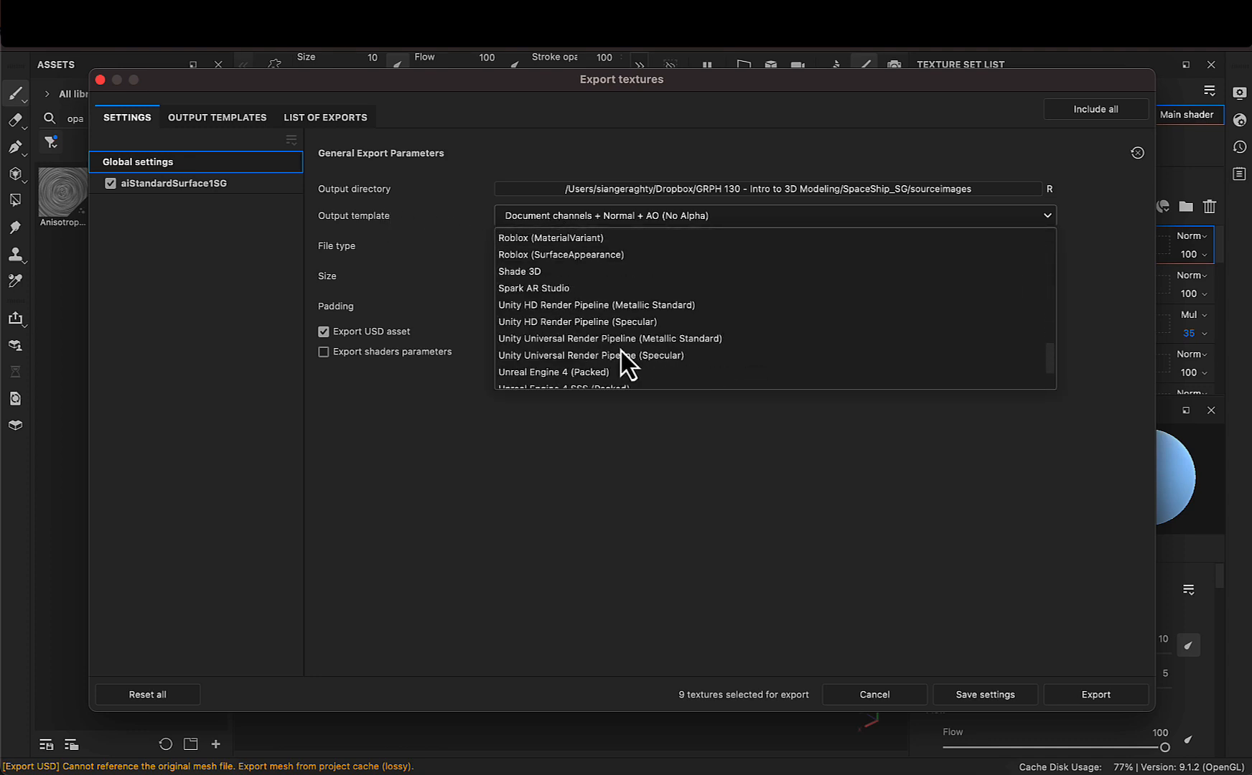
pyautogui.scroll(15, 622, 351)
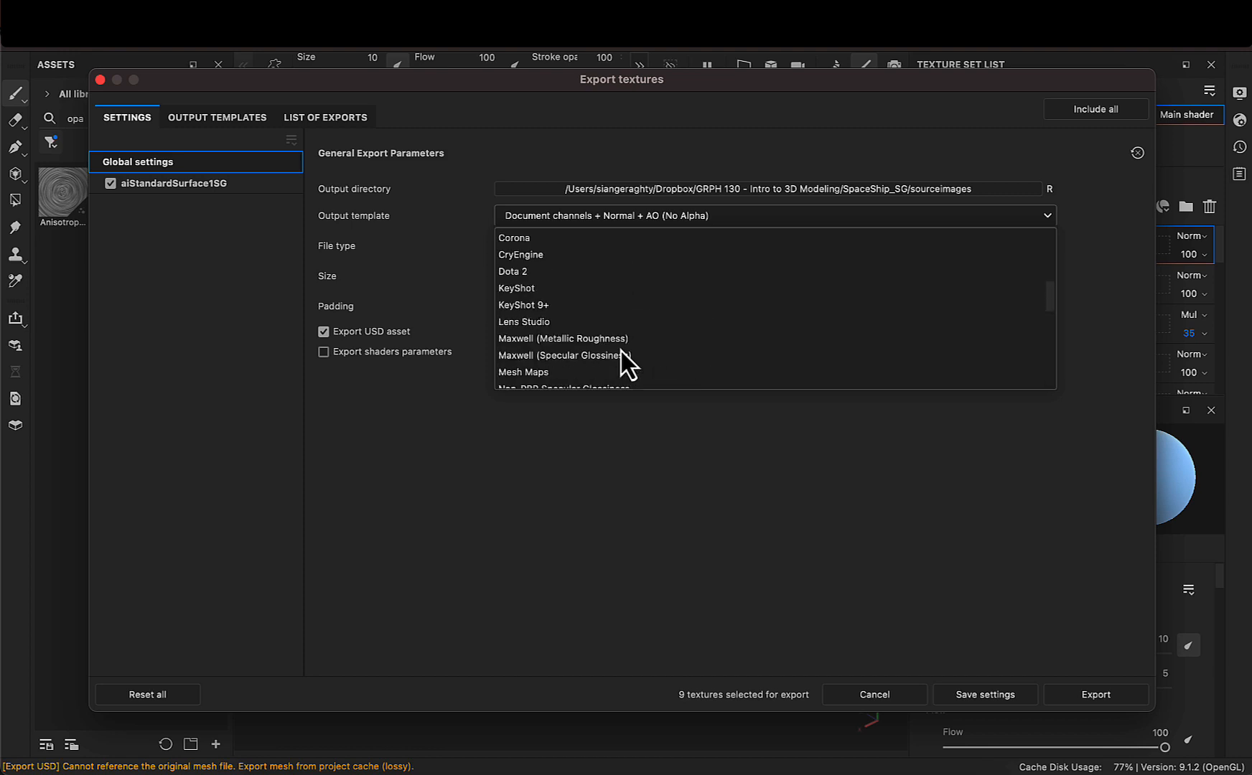
pyautogui.scroll(-2, 620, 351)
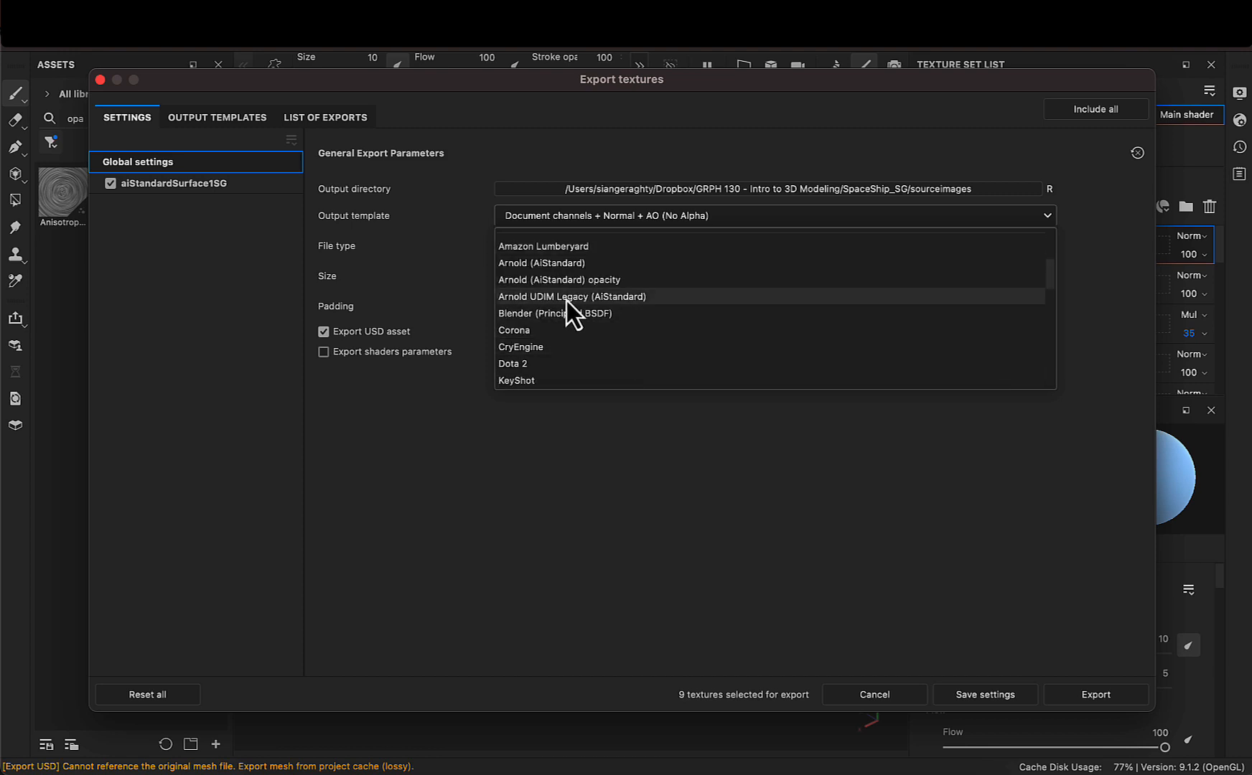
pyautogui.click(626, 284)
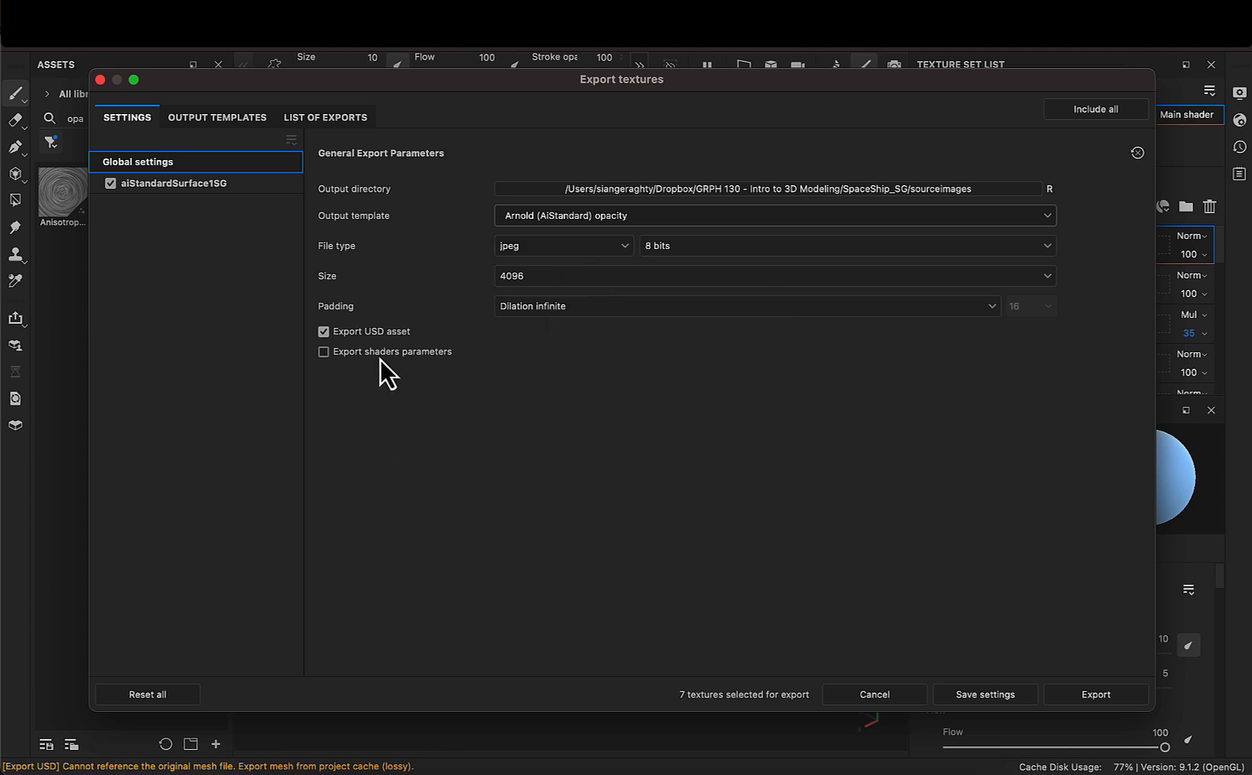
pyautogui.click(1079, 703)
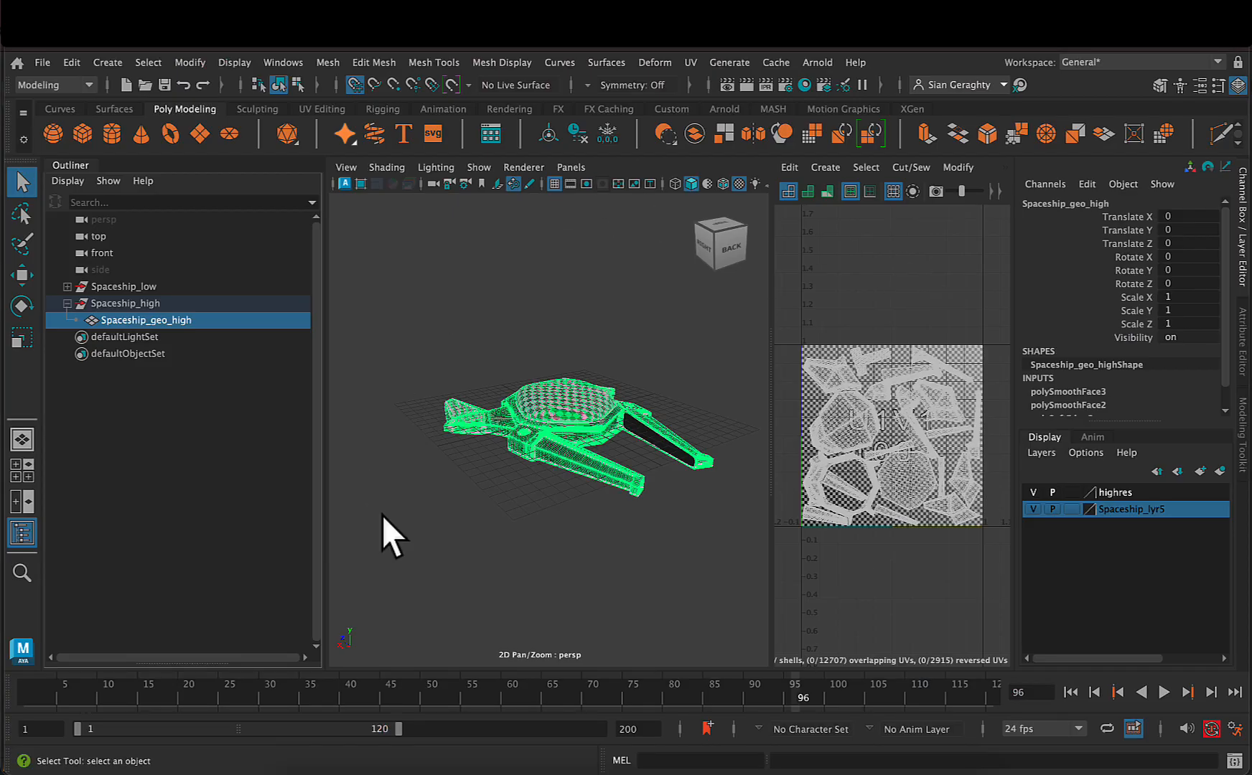
# In Maya, show only the perspective view and bring the high-resolution spaceship into view
pyautogui.click(21, 438)
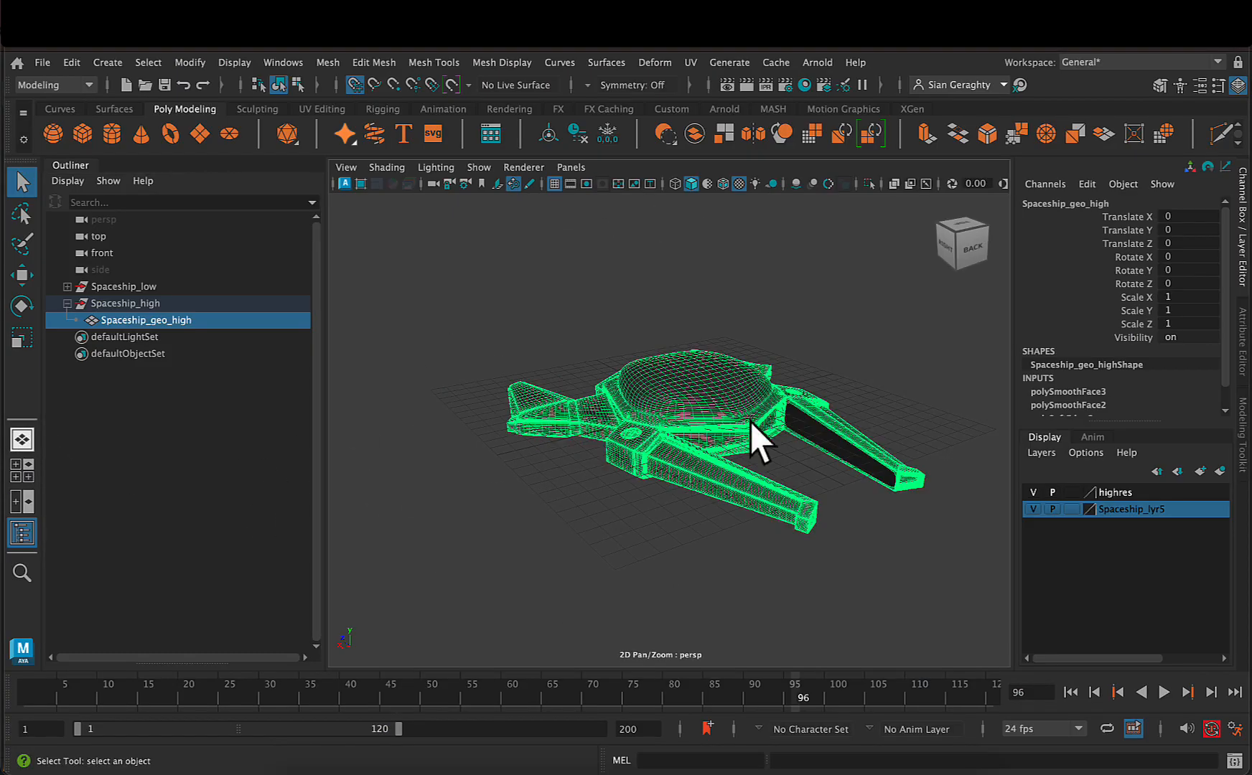
pyautogui.moveTo(683, 429); pyautogui.dragTo(581, 416)
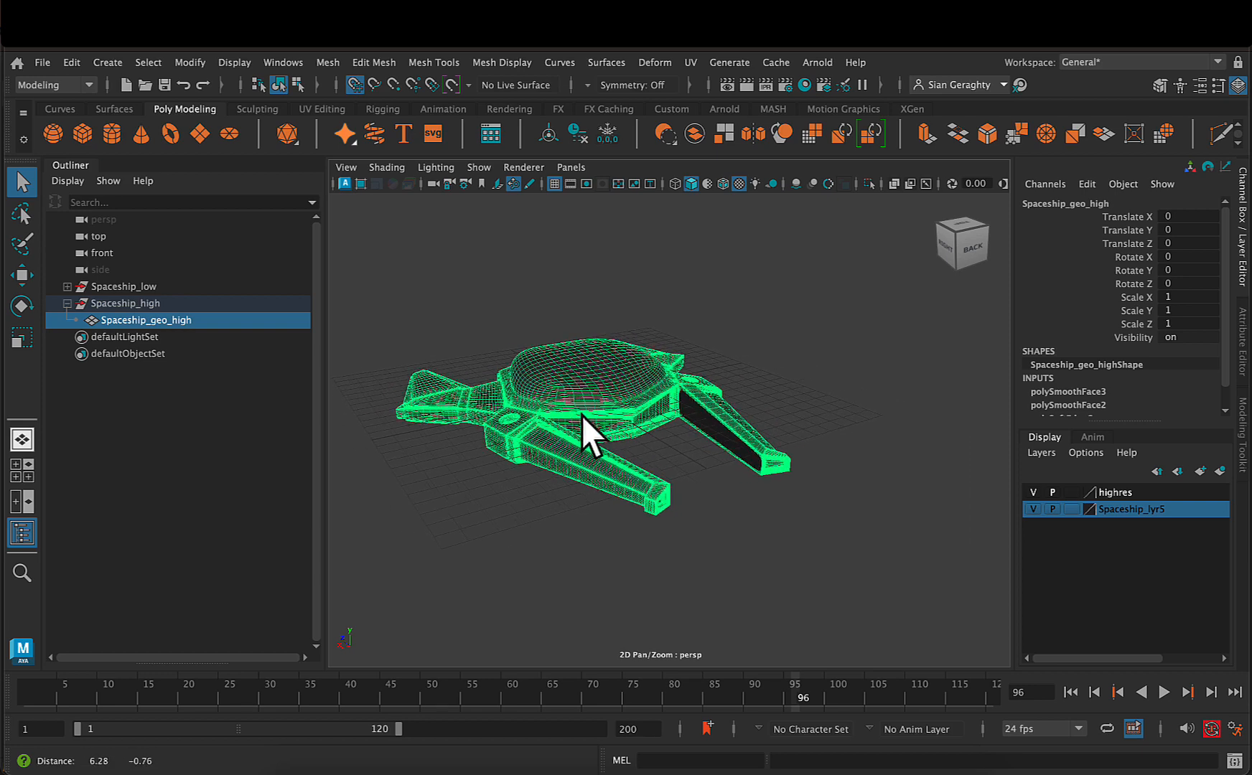
pyautogui.keyDown('alt'); pyautogui.moveTo(581, 415); pyautogui.dragTo(579, 414, button='middle'); pyautogui.keyUp('alt')
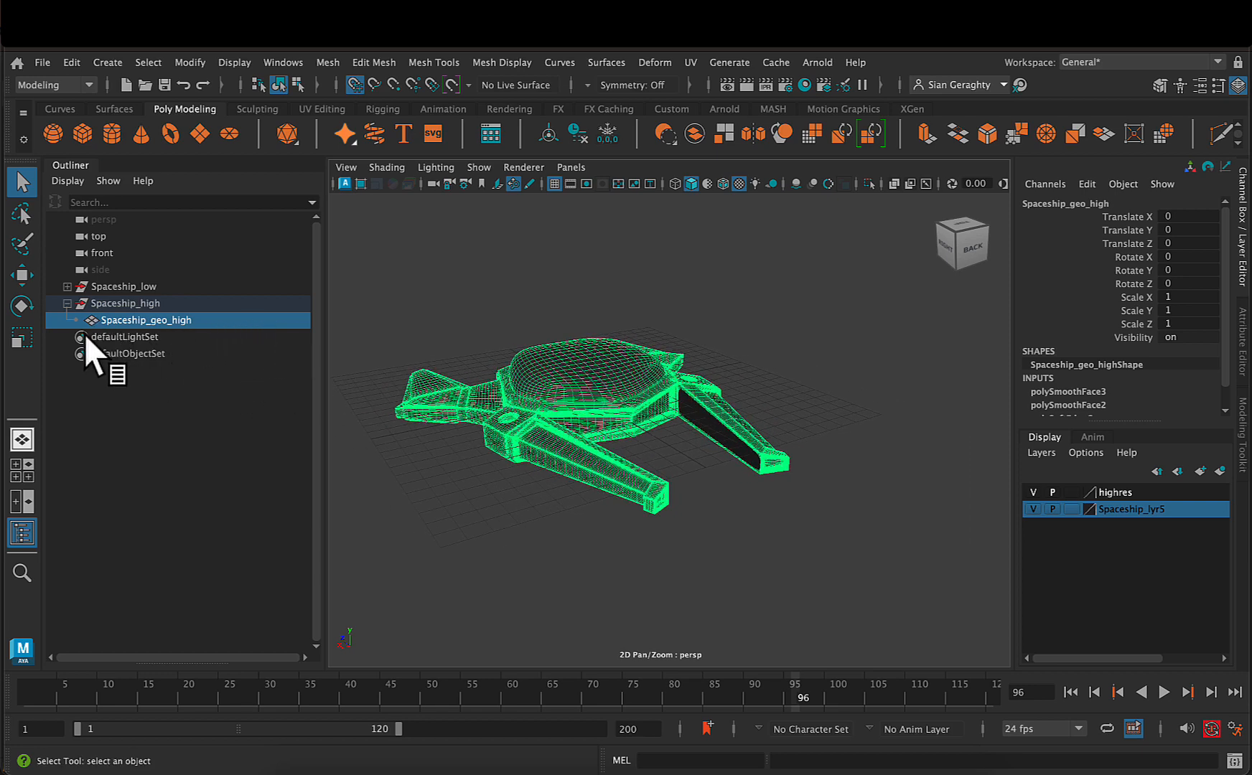
# Expand the Spaceship_low group and compare the low- and high-resolution spaceship meshes by selecting each in turn
pyautogui.click(67, 287)
pyautogui.click(153, 301)
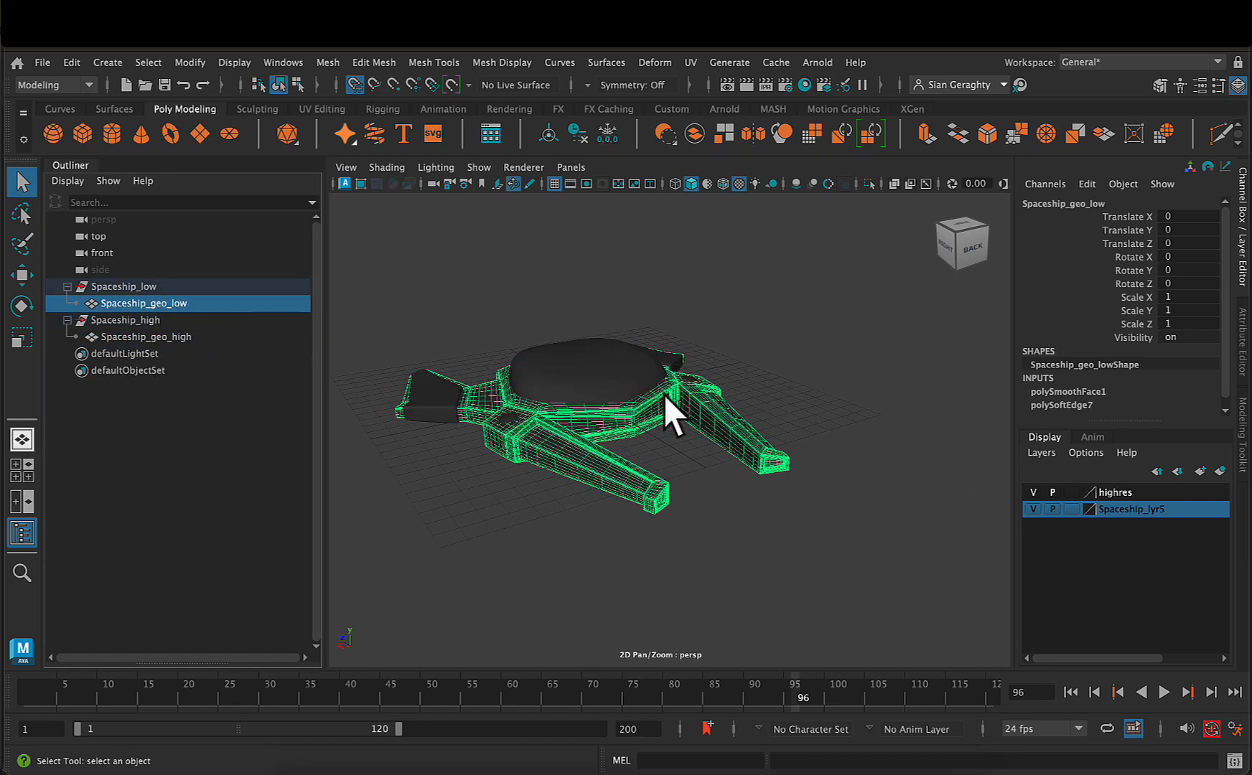
pyautogui.keyDown('alt'); pyautogui.moveTo(567, 540); pyautogui.dragTo(745, 532); pyautogui.keyUp('alt')
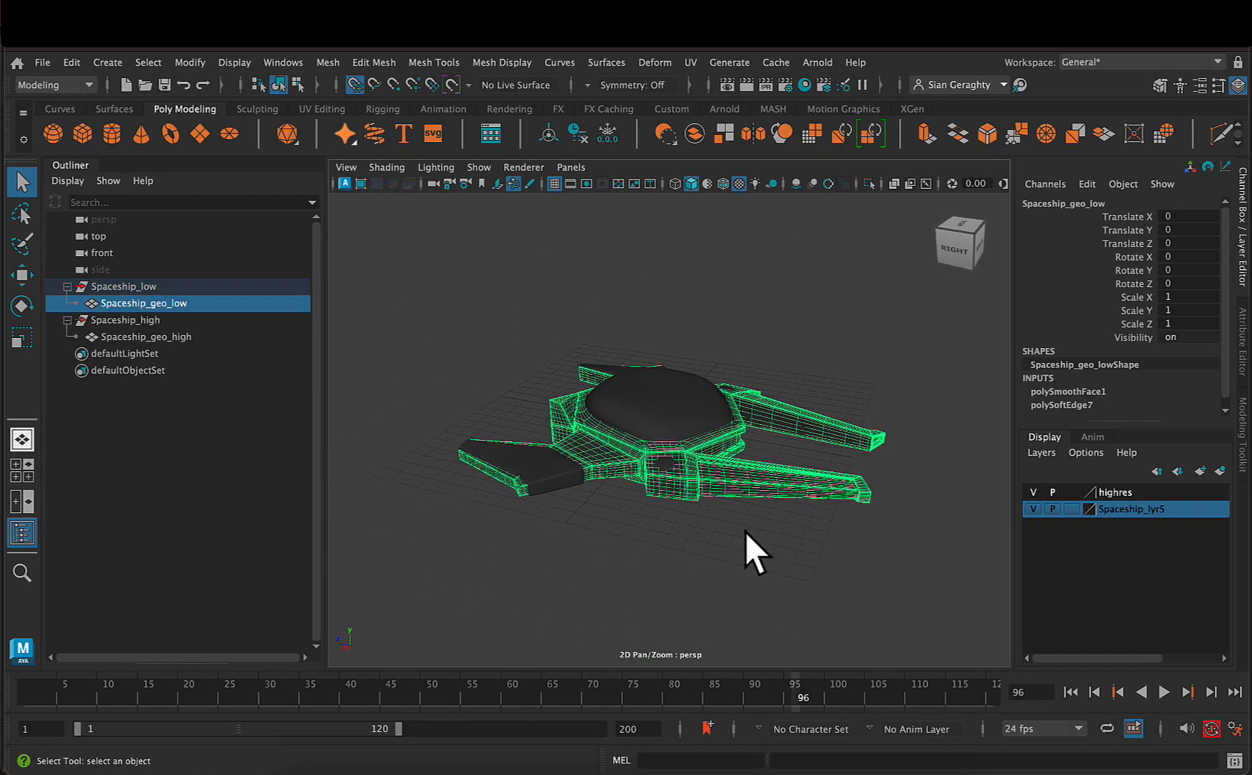
pyautogui.moveTo(124, 302); pyautogui.dragTo(214, 316, button='middle')
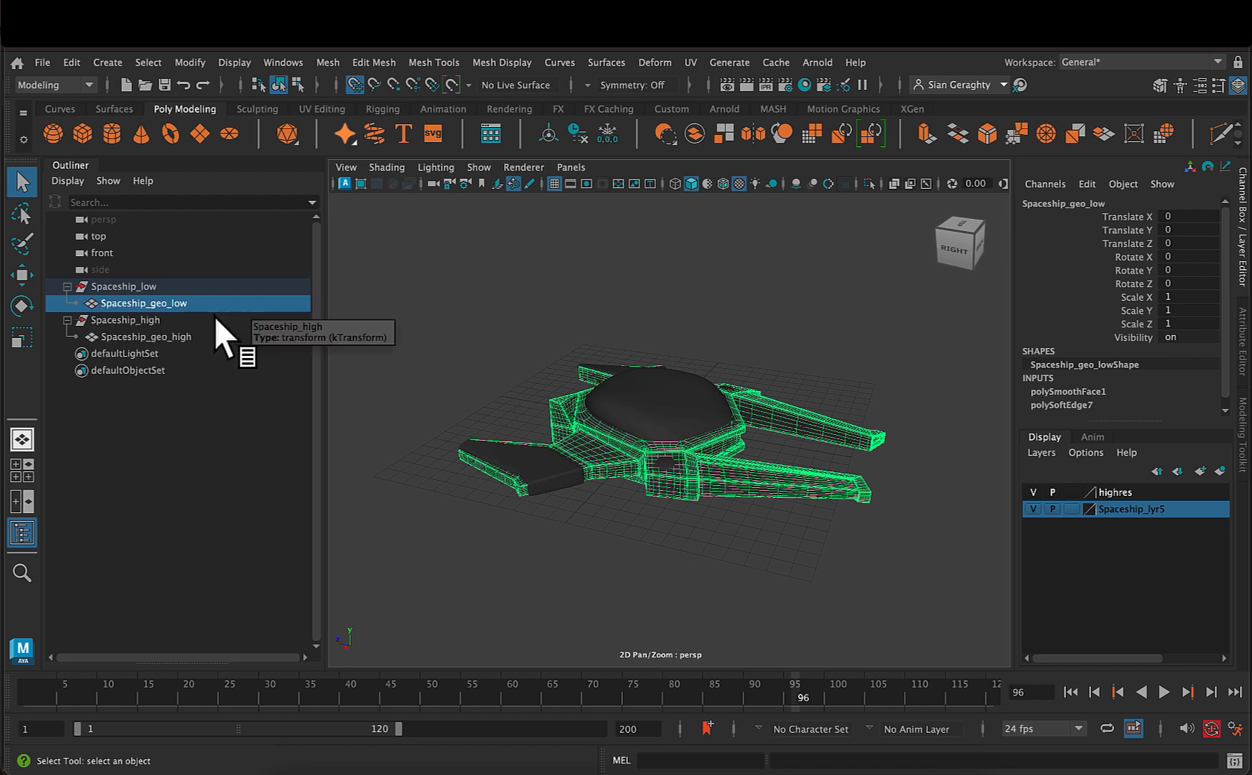
pyautogui.click(136, 337)
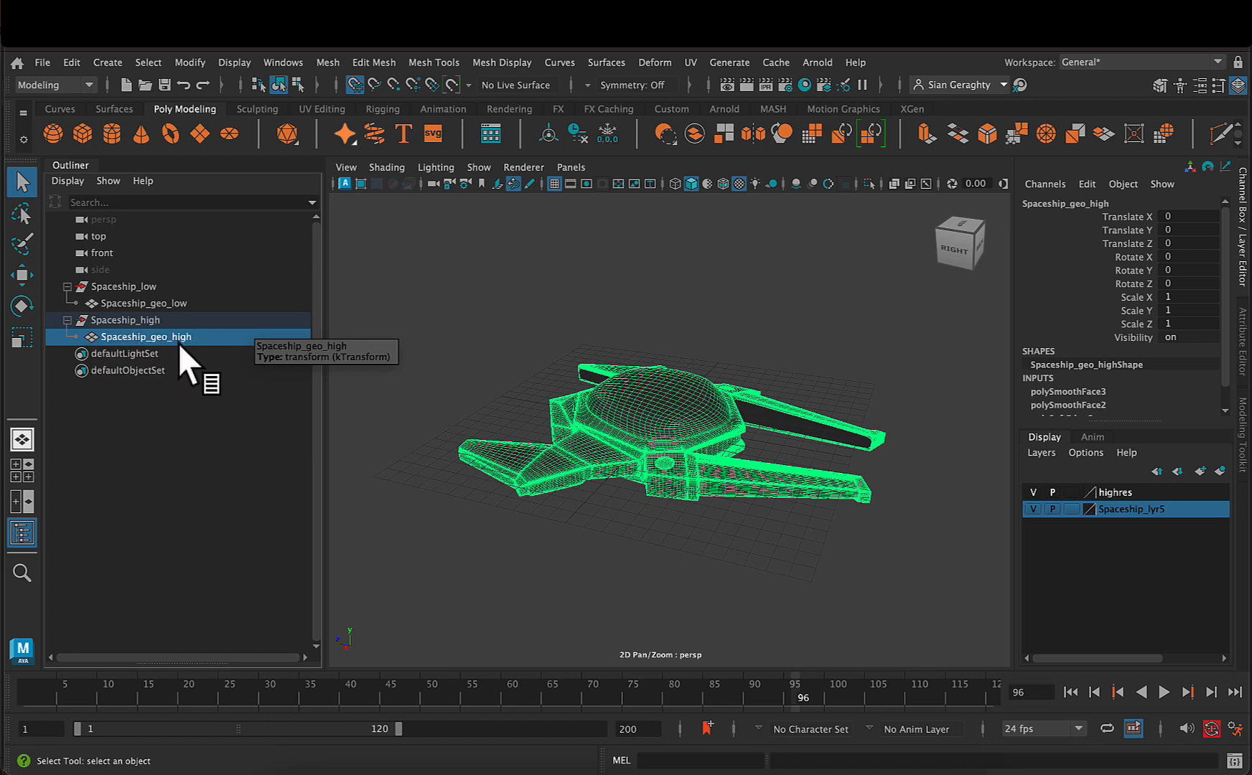
pyautogui.click(171, 303)
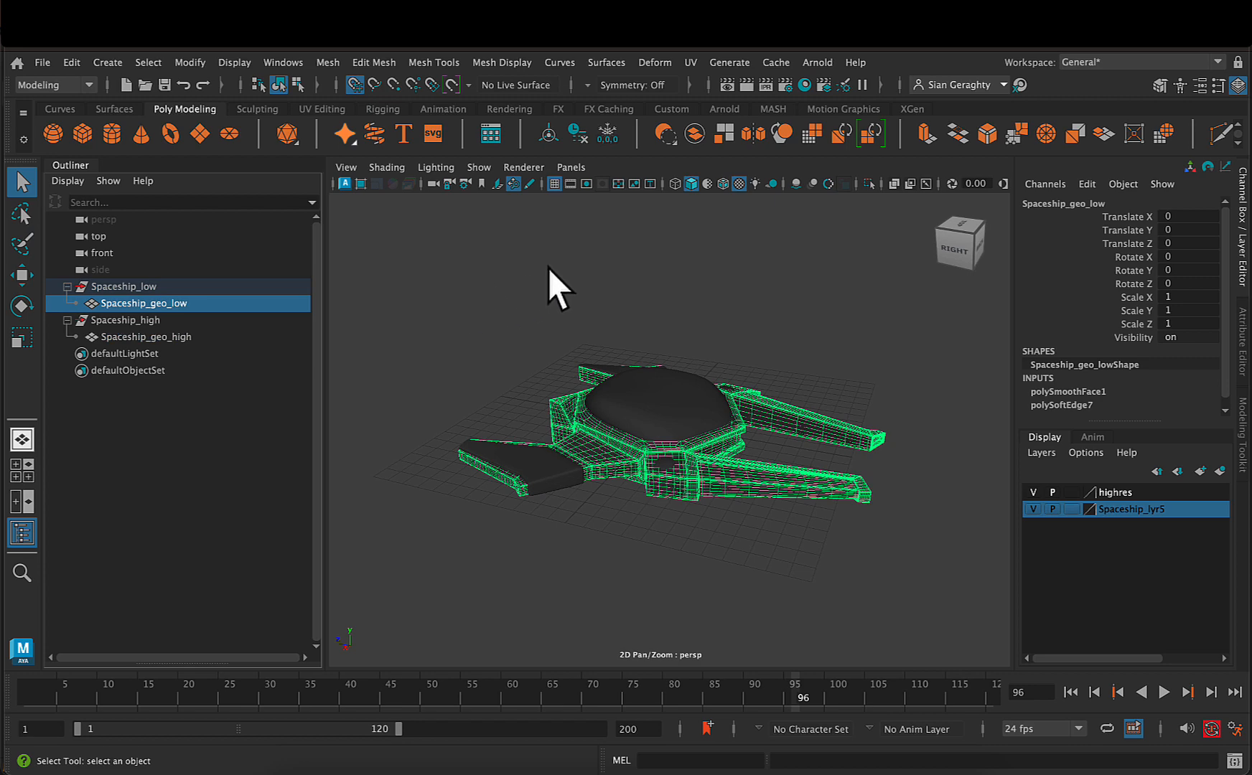
# Hide the highres display layer and select the Spaceship_geo_low mesh
pyautogui.click(171, 335)
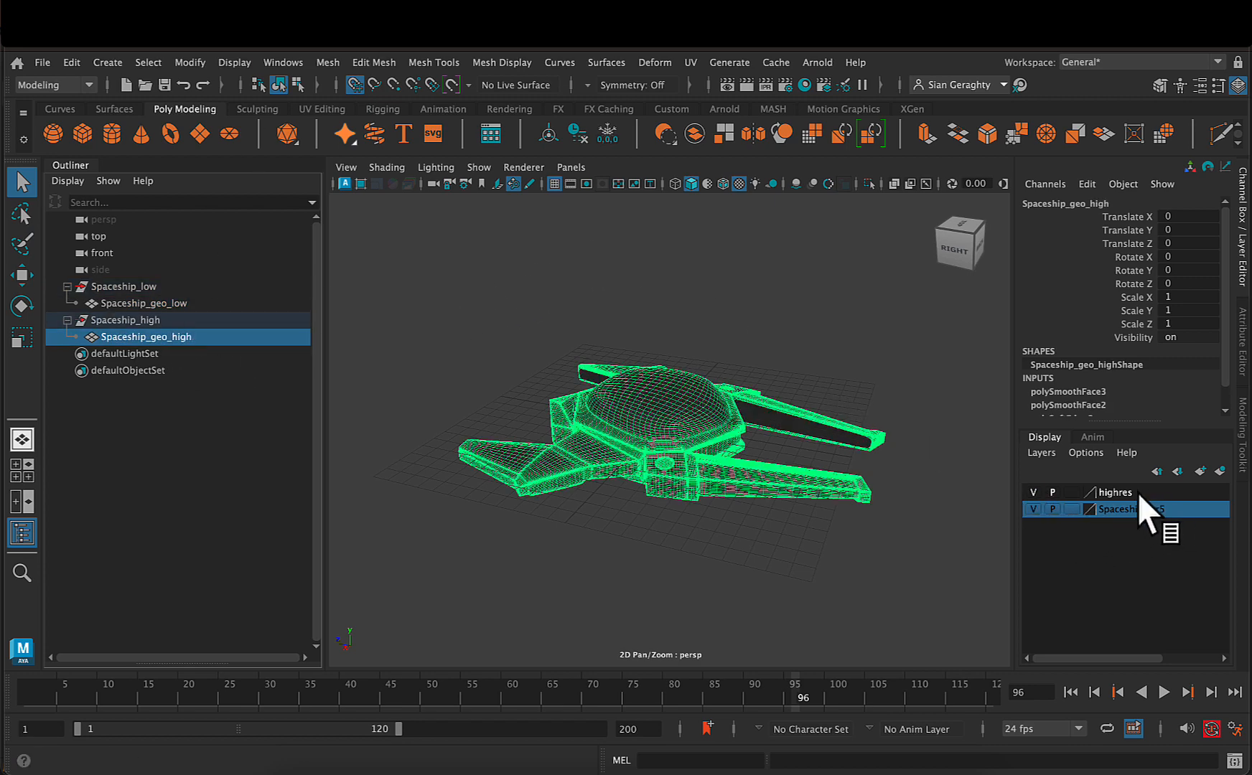
pyautogui.click(1033, 492)
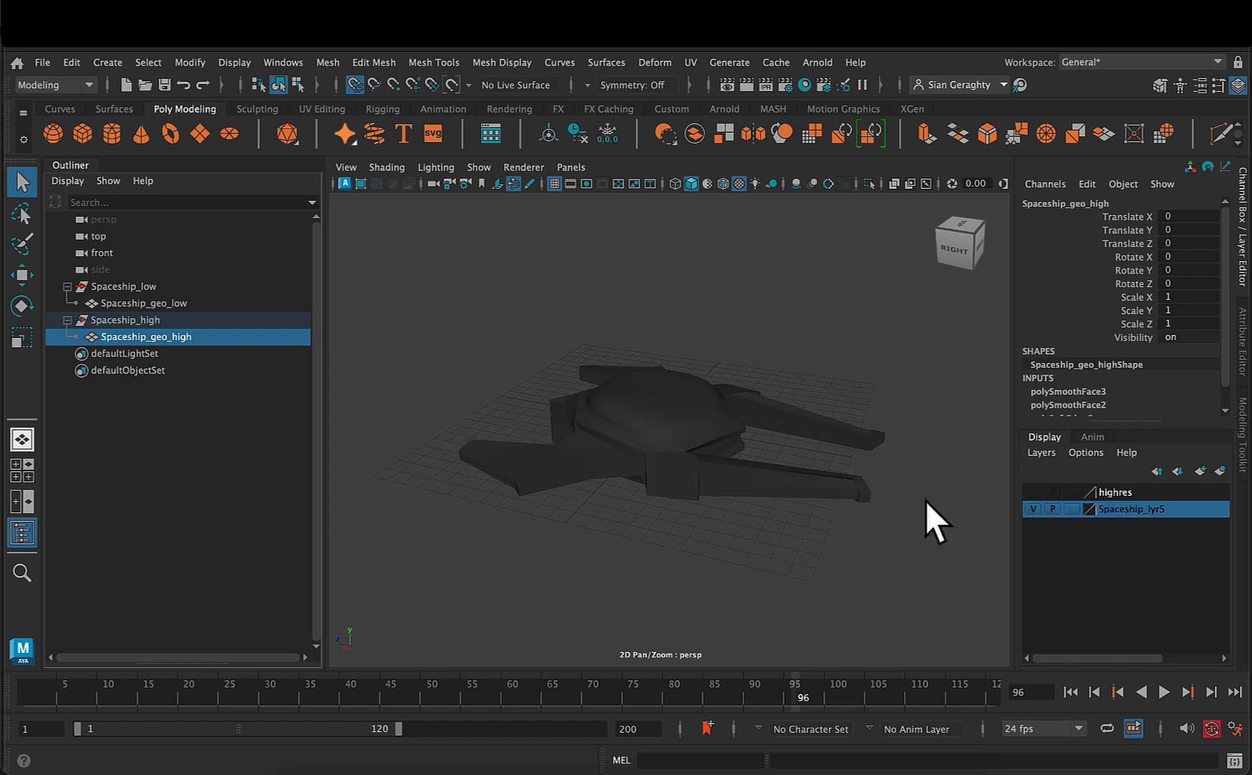
pyautogui.click(209, 303)
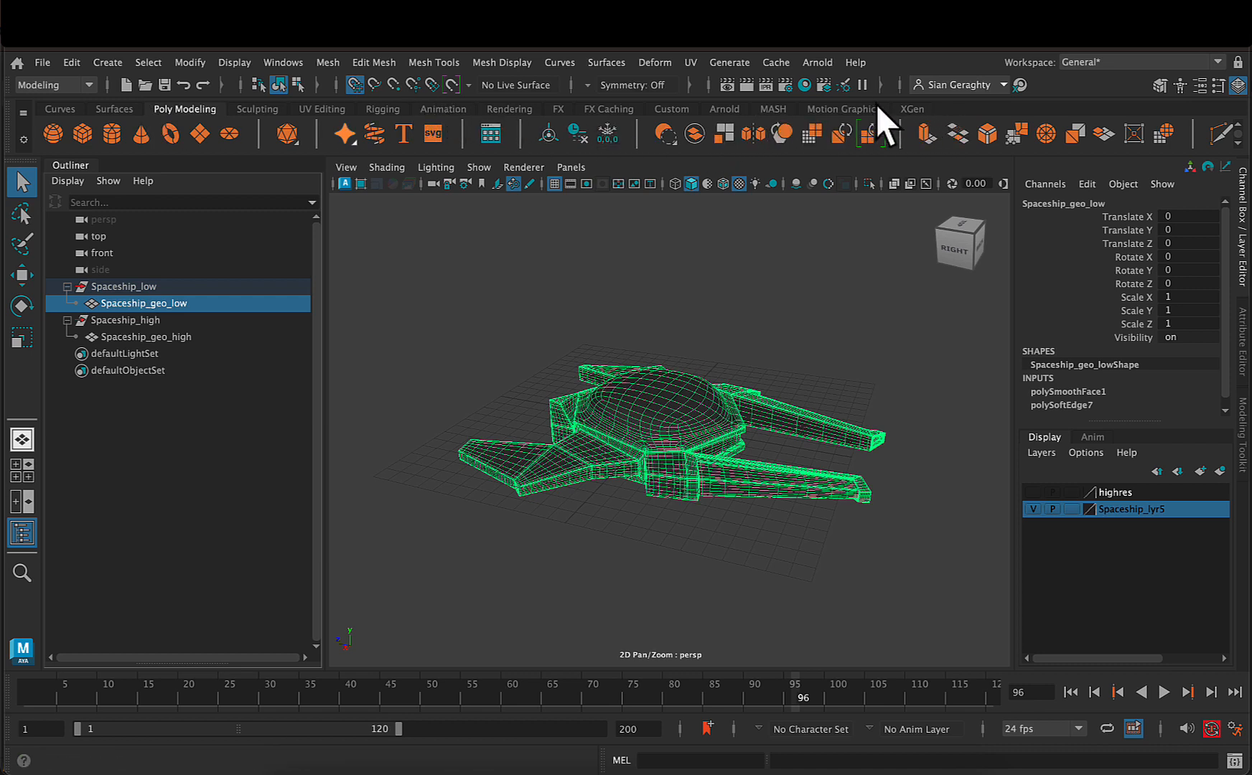
# Open the Plug-in Manager and move its window higher over the viewport
pyautogui.click(288, 64)
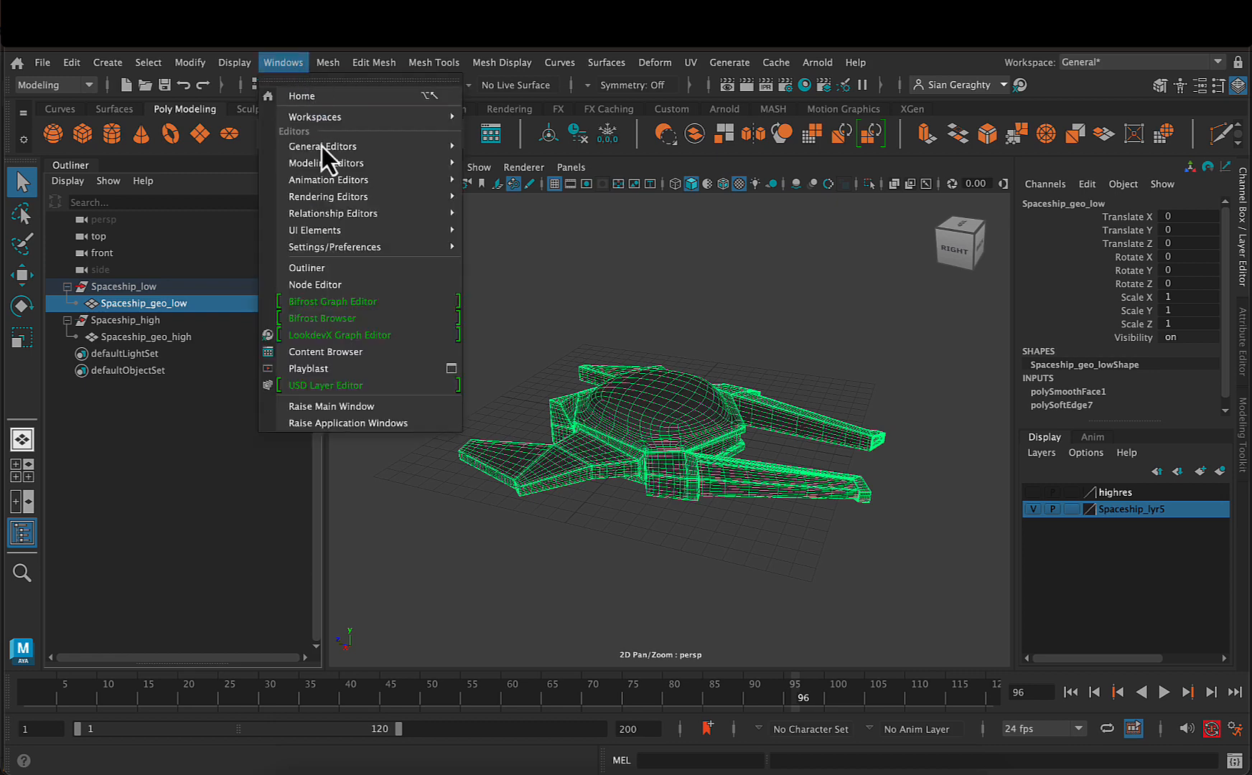
pyautogui.moveTo(336, 247)
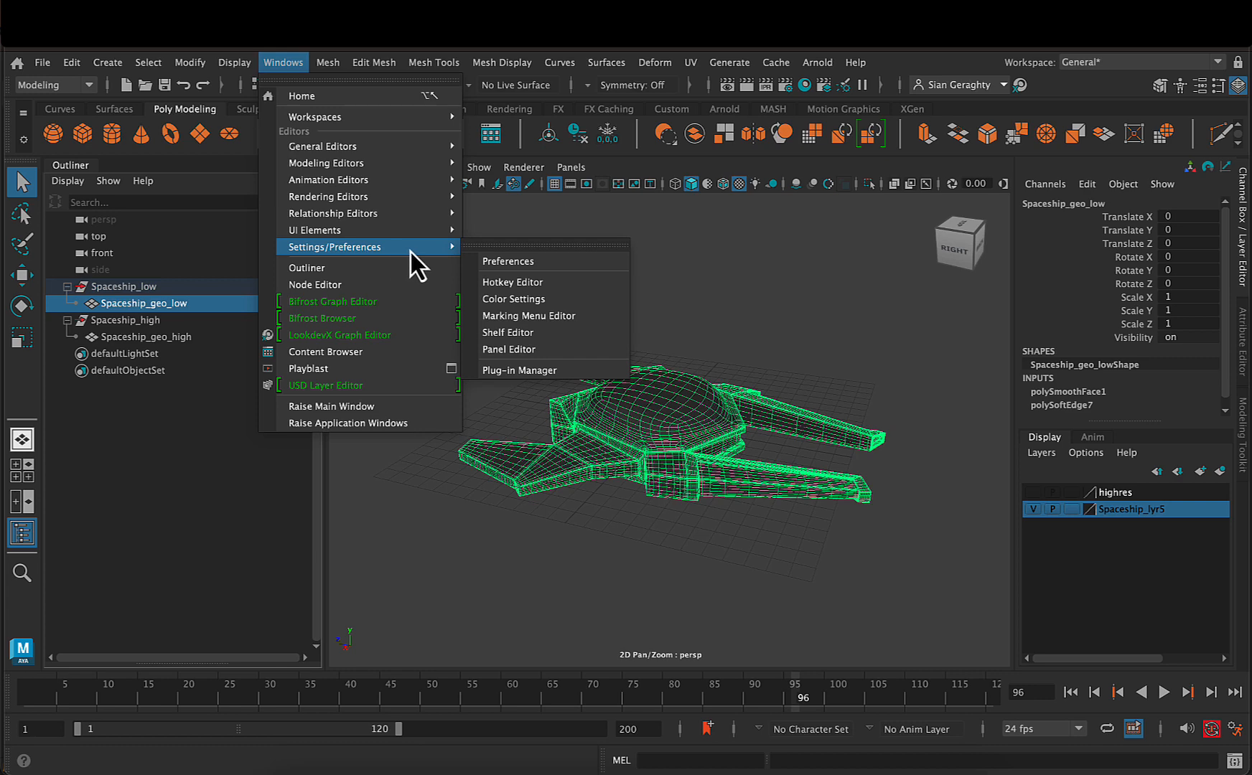
pyautogui.click(553, 371)
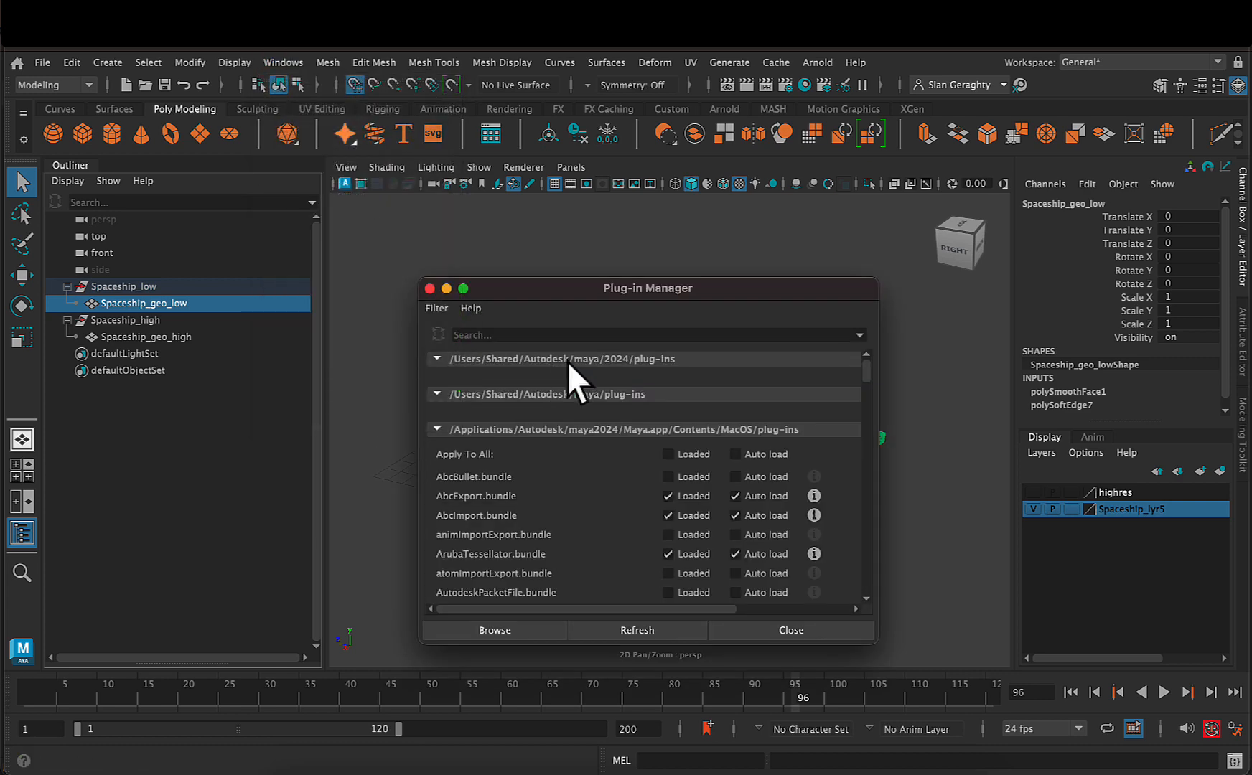
pyautogui.moveTo(631, 292); pyautogui.dragTo(621, 200)
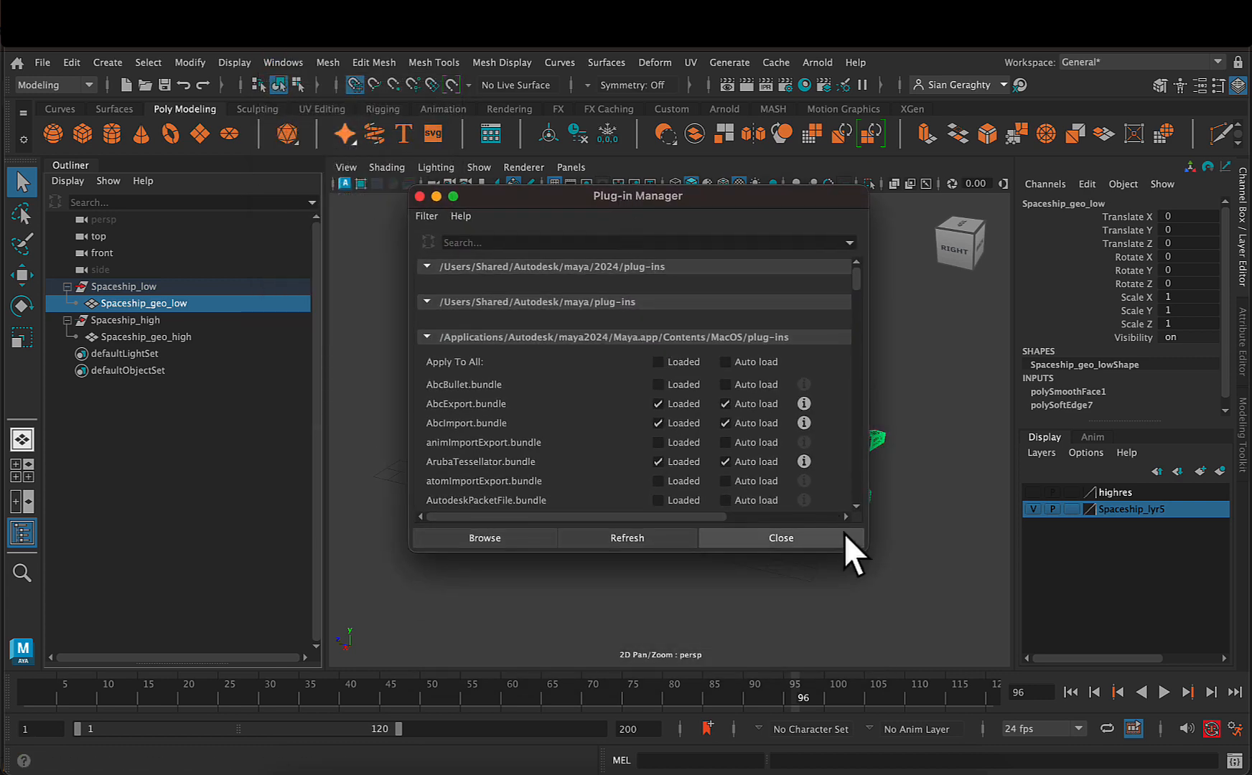
# Look through the plug-in list down to the MASH, USD and FBX plug-in sections
pyautogui.scroll(-15, 692, 369)
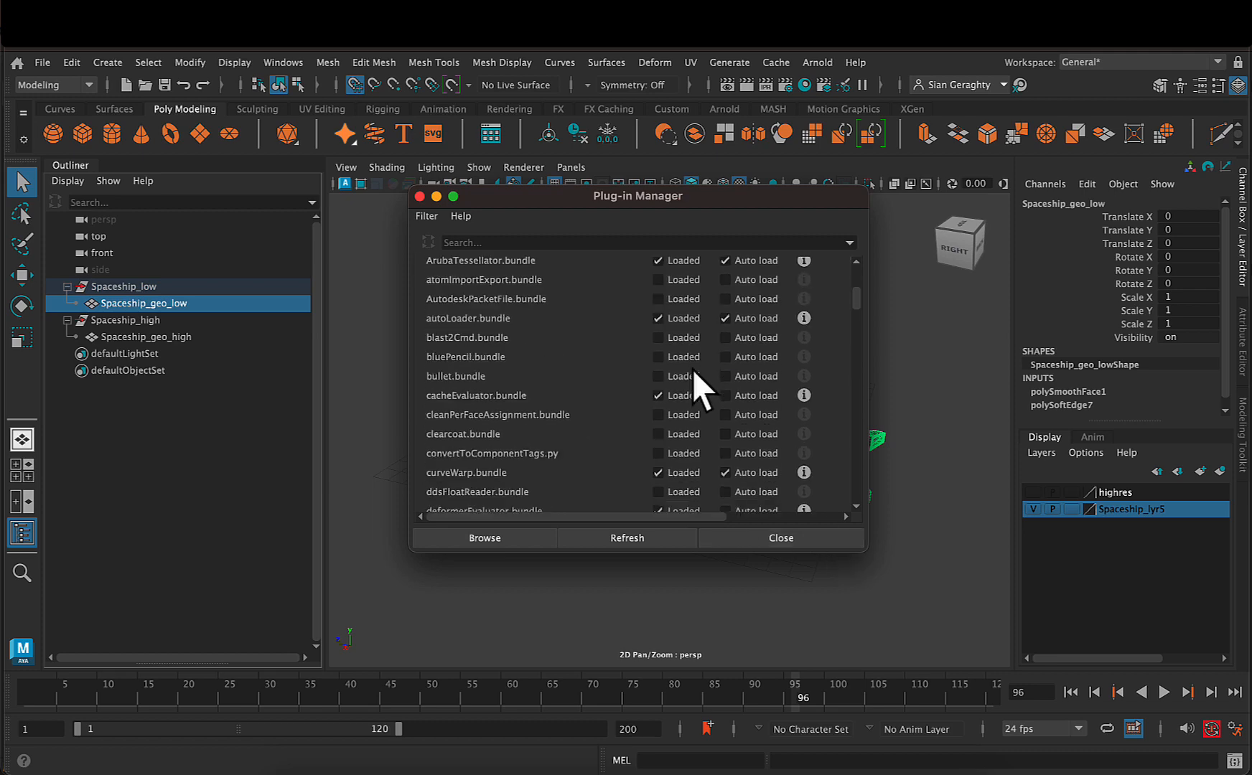
pyautogui.scroll(-15, 685, 385)
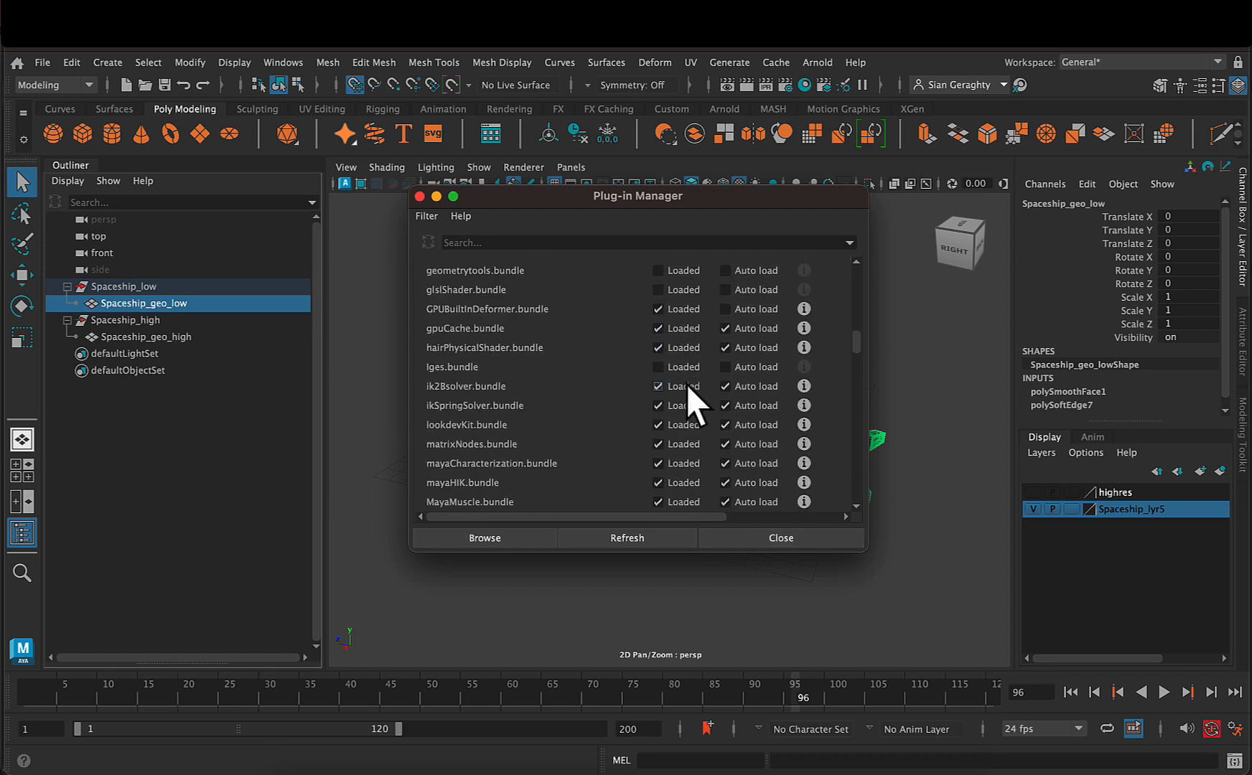
pyautogui.scroll(-5, 677, 389)
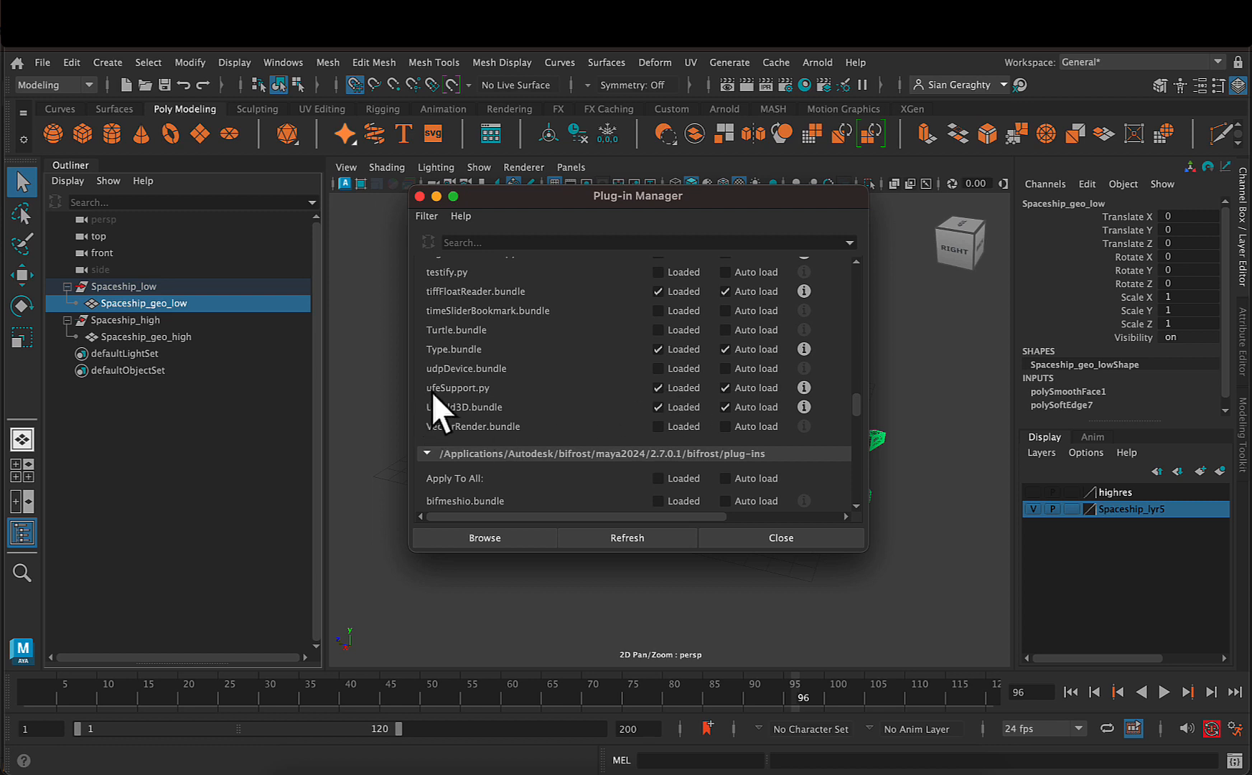
pyautogui.scroll(-5, 488, 378)
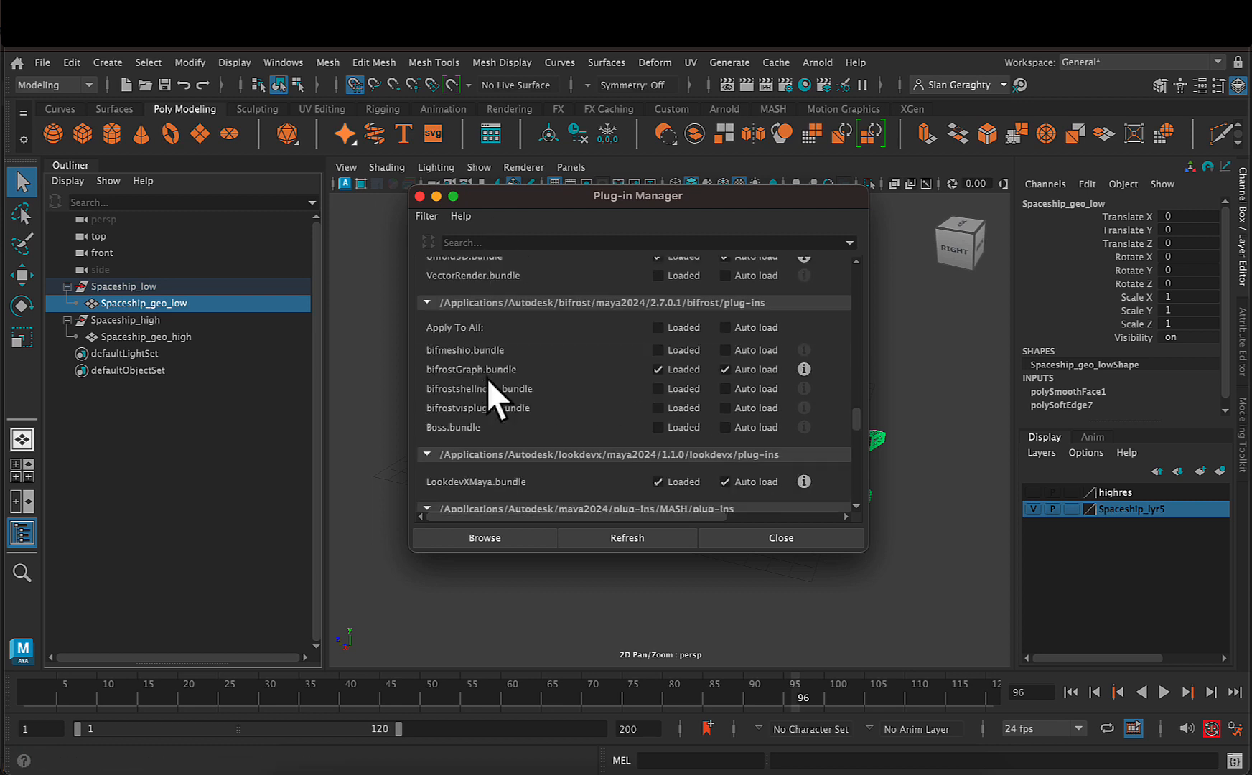
pyautogui.scroll(-3, 612, 428)
pyautogui.scroll(-5, 611, 432)
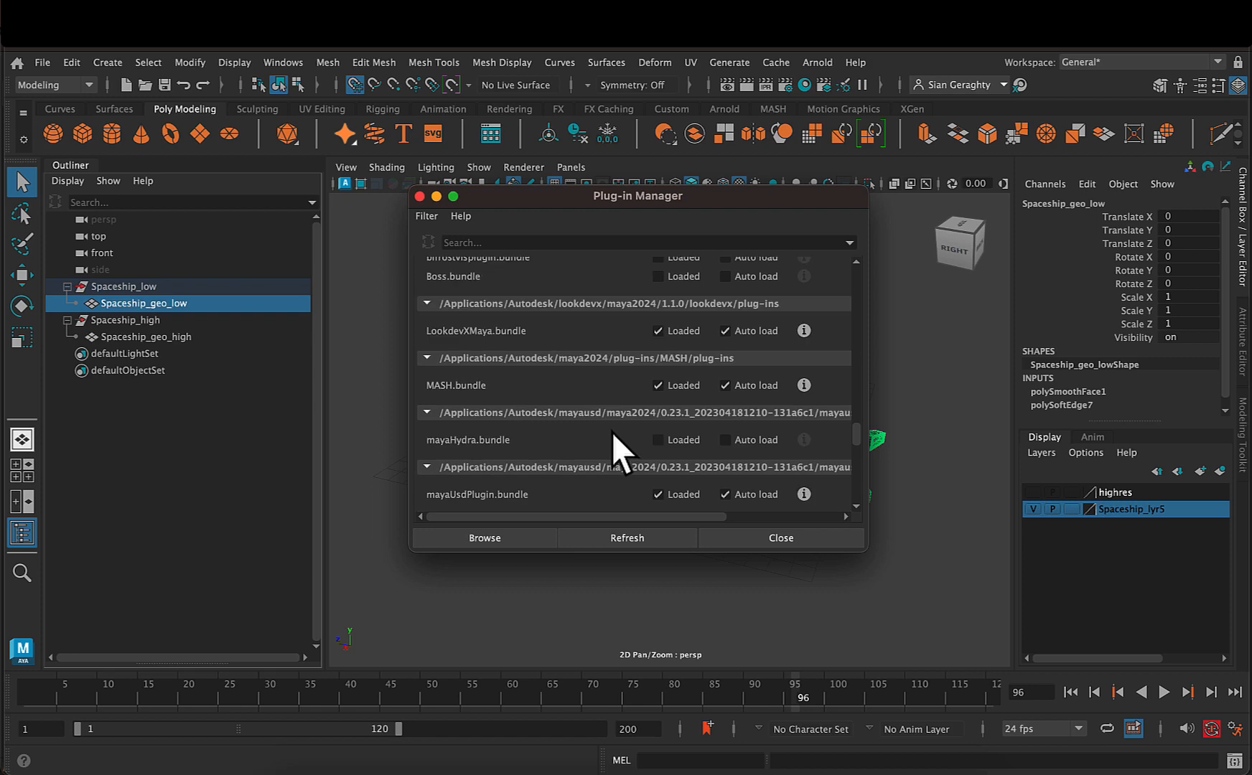
pyautogui.scroll(-2, 611, 435)
pyautogui.scroll(2, 611, 435)
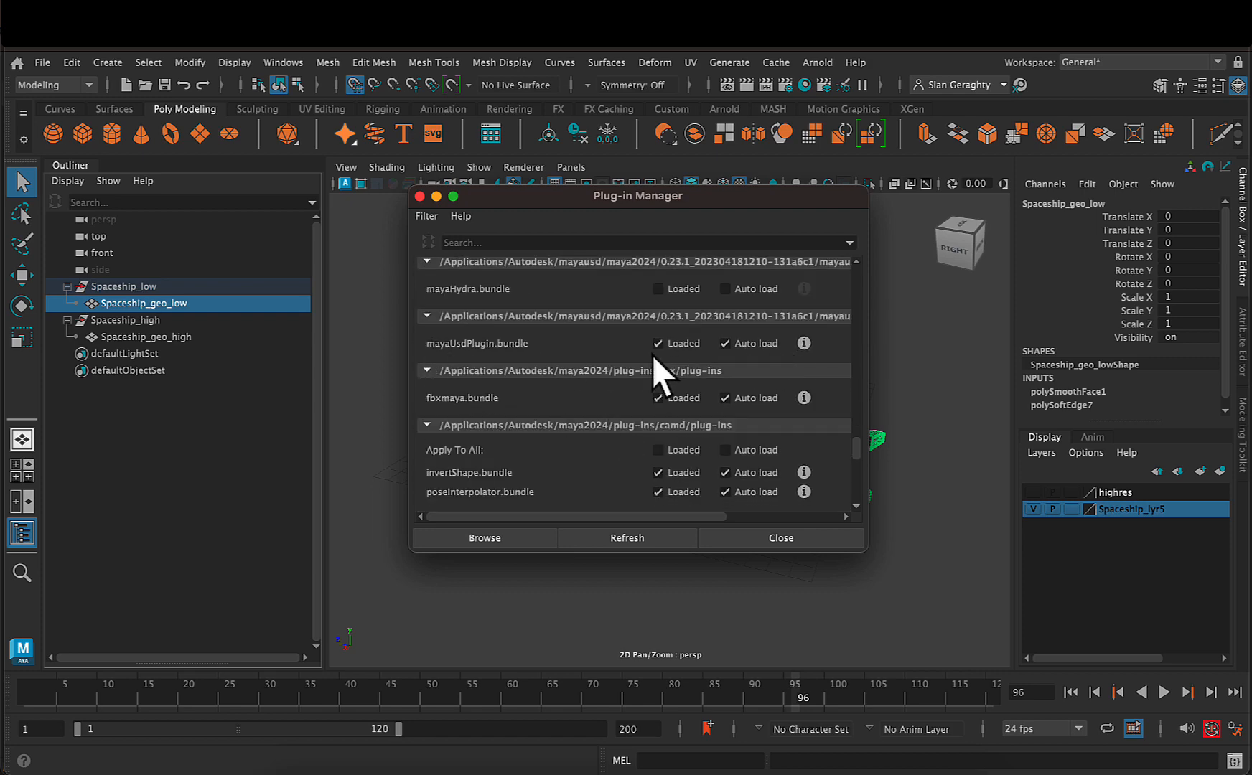
# Search the plug-ins for fbx and for usd to check their load settings, clearing the search each time
pyautogui.click(608, 240)
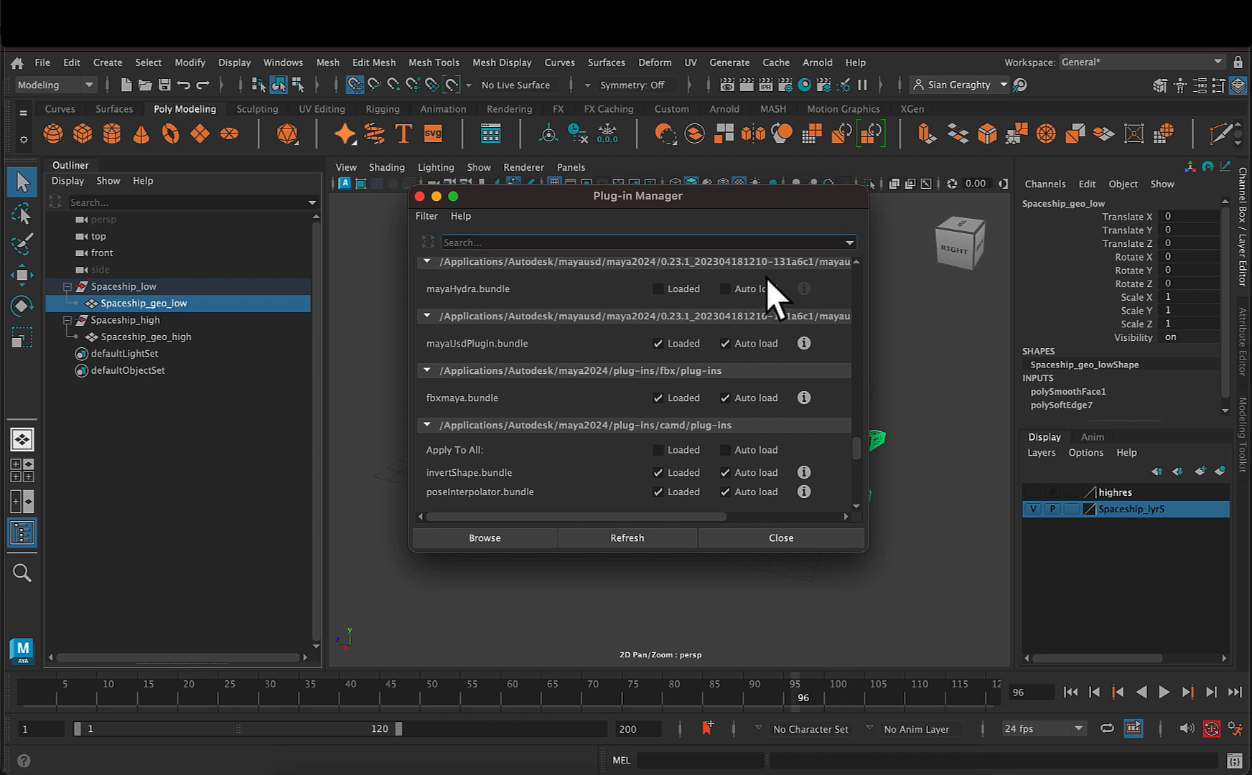
pyautogui.write('fbx')
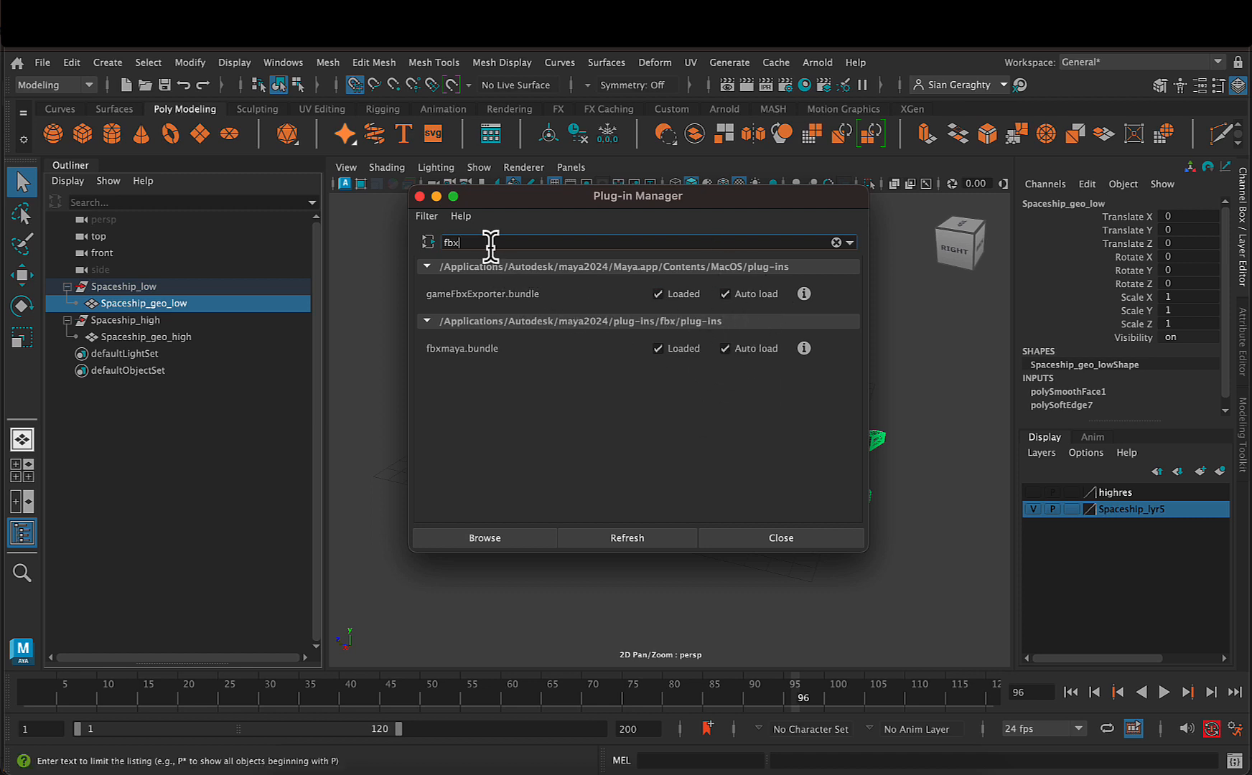
pyautogui.press('BackSpace')
pyautogui.press('BackSpace')
pyautogui.press('BackSpace')
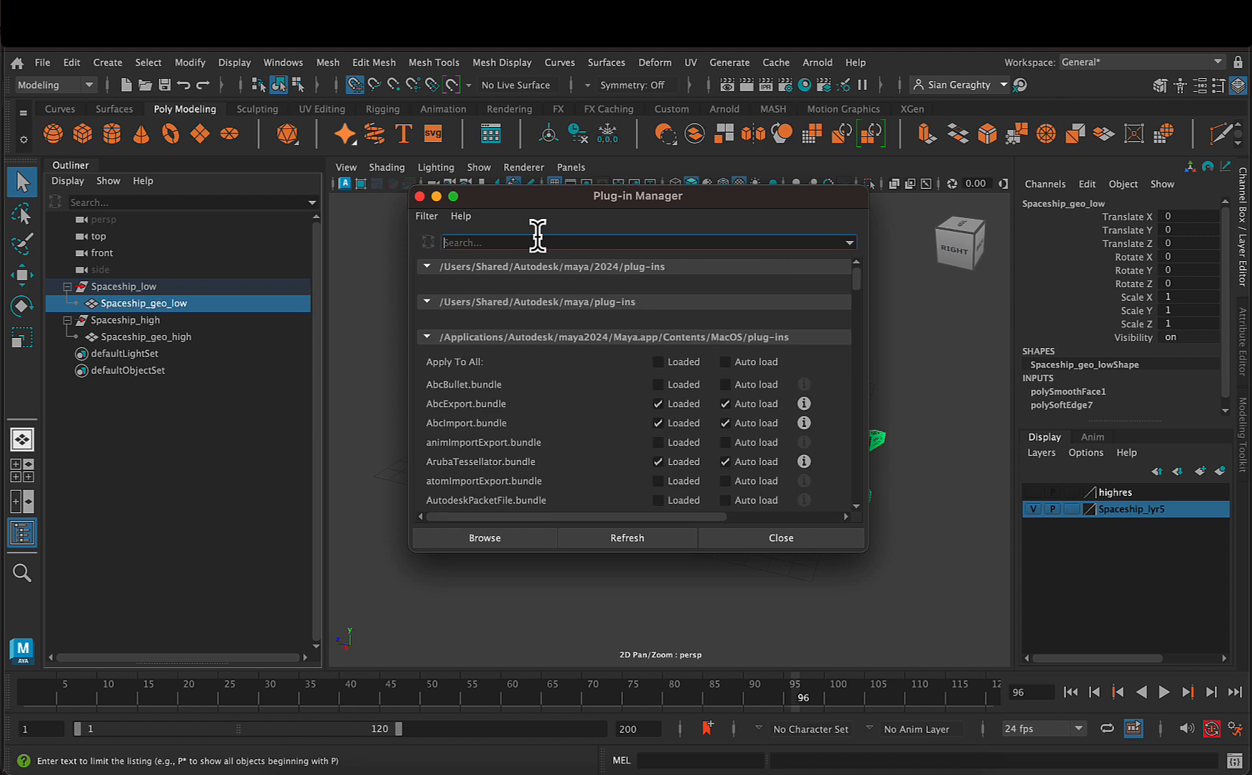
pyautogui.write('usd')
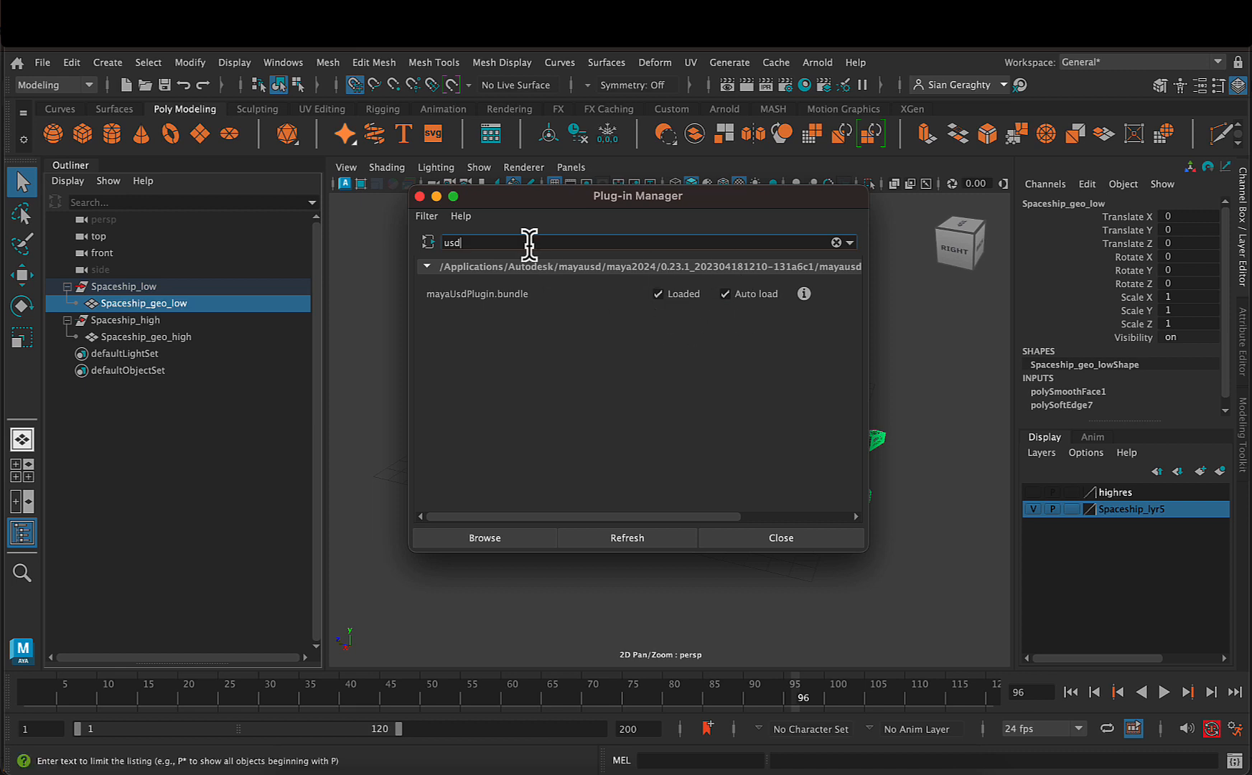
pyautogui.press('BackSpace')
pyautogui.press('BackSpace')
pyautogui.press('BackSpace')
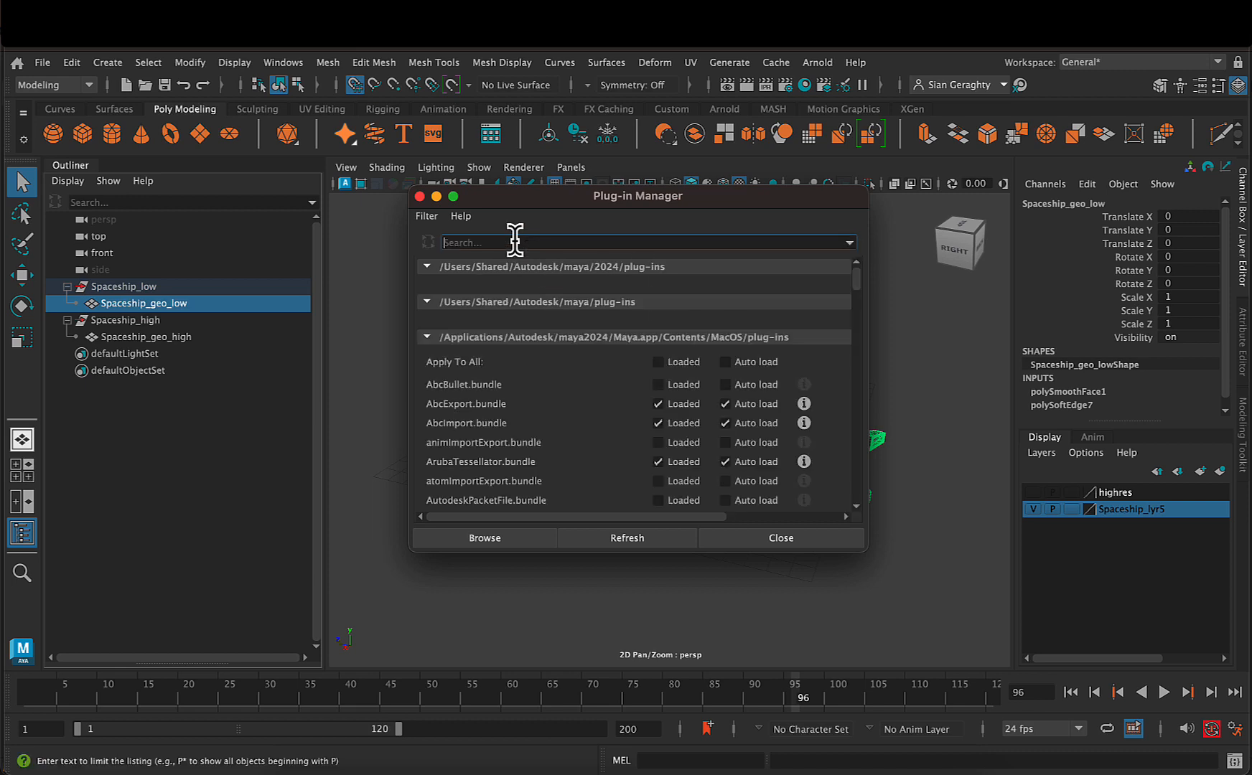
# Search for substa, set all Substance plug-ins to Loaded and Auto load, and close the Plug-in Manager
pyautogui.write('substa')
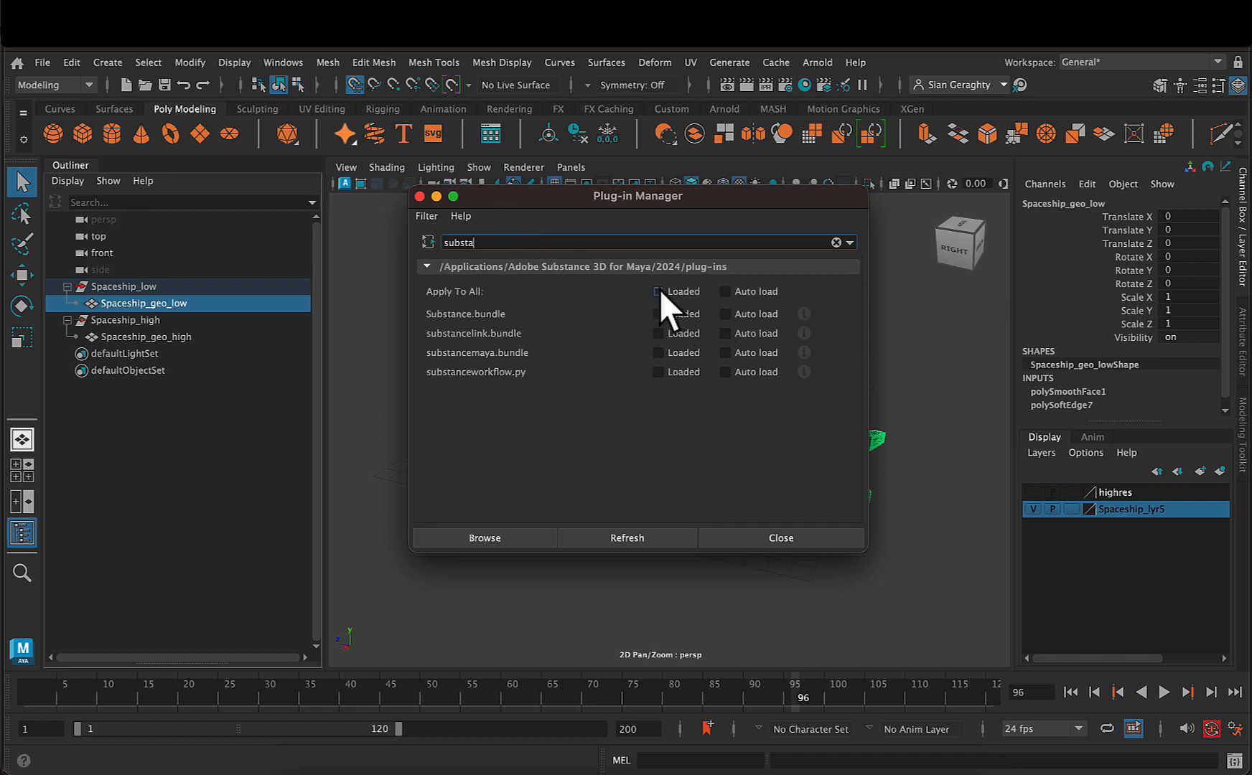
pyautogui.click(704, 293)
pyautogui.click(725, 291)
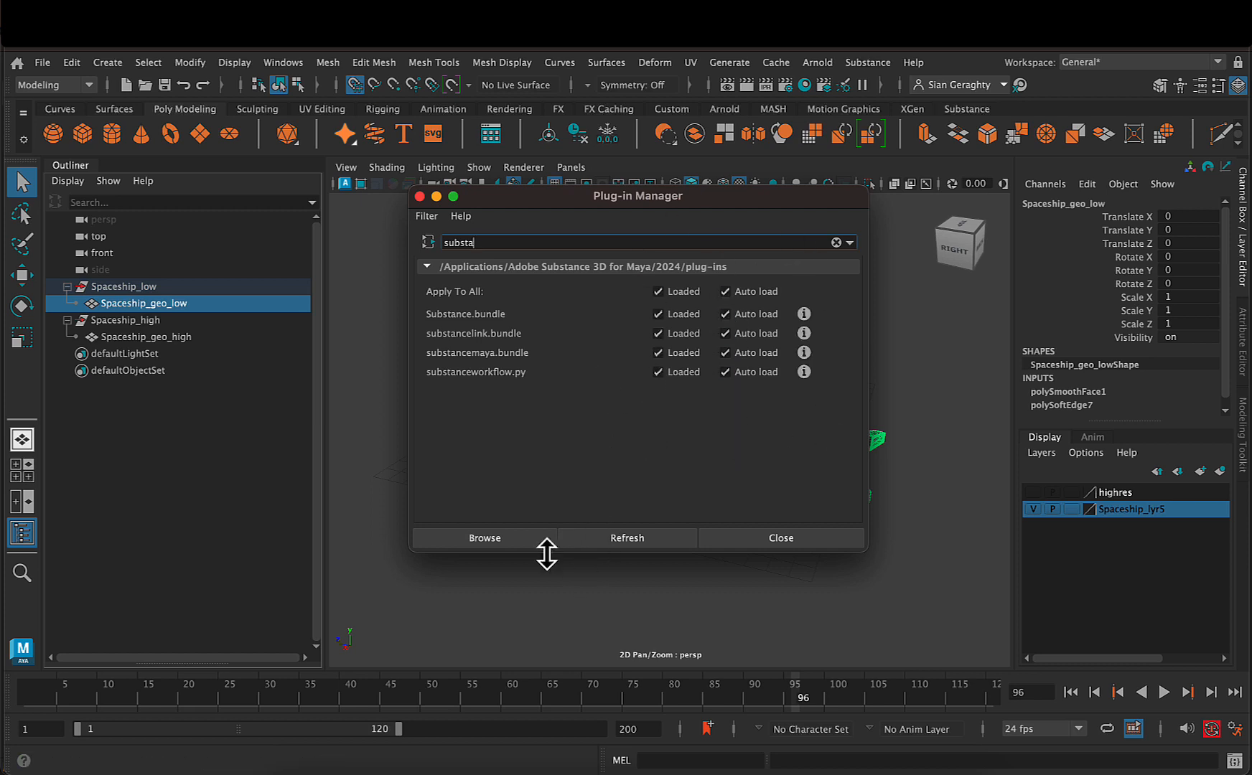
pyautogui.click(810, 540)
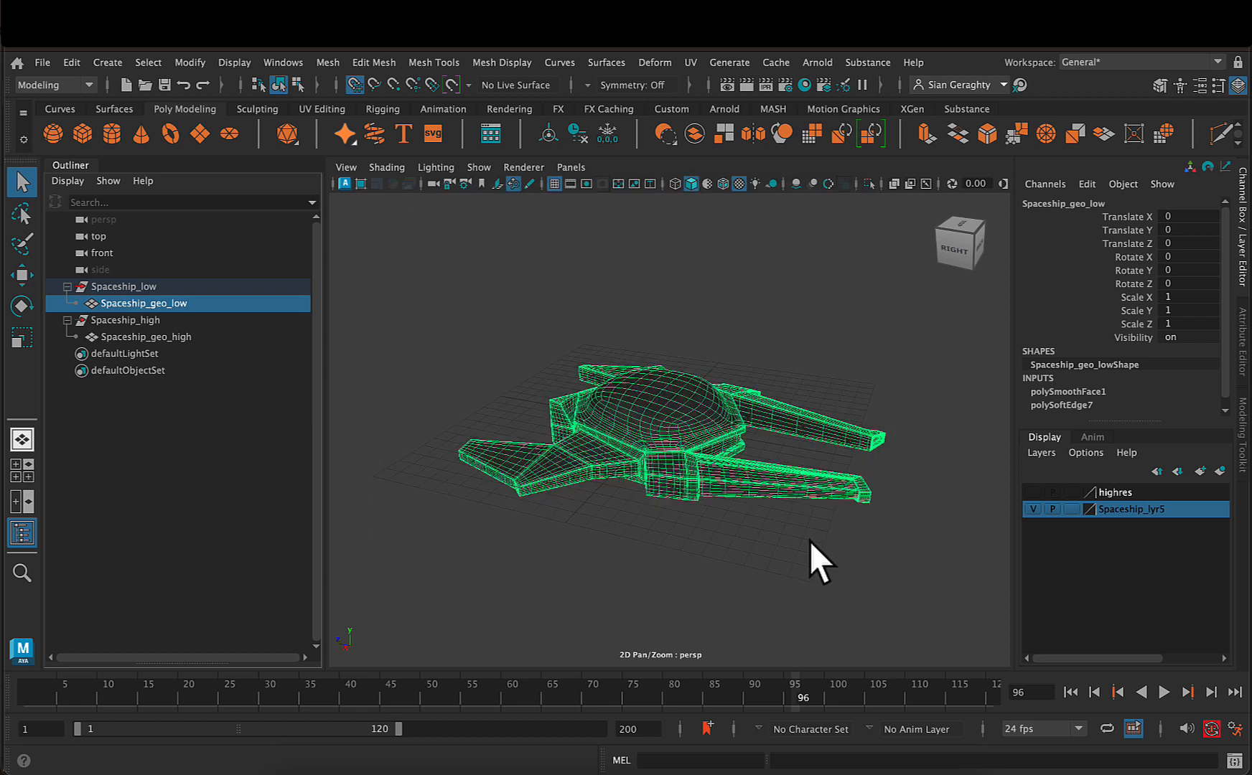
# Start Substance's Apply Workflow to Image Maps for the low-resolution mesh and choose Arnold as the workflow
pyautogui.click(970, 110)
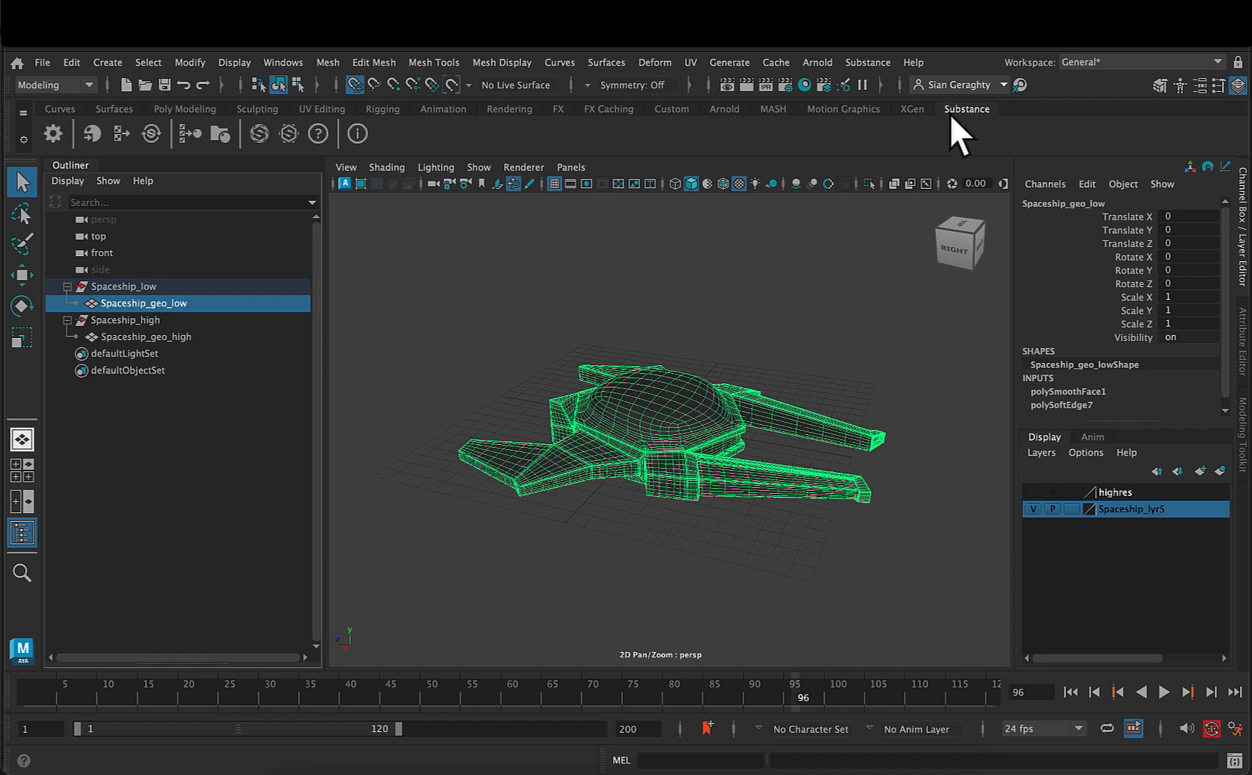
pyautogui.click(194, 134)
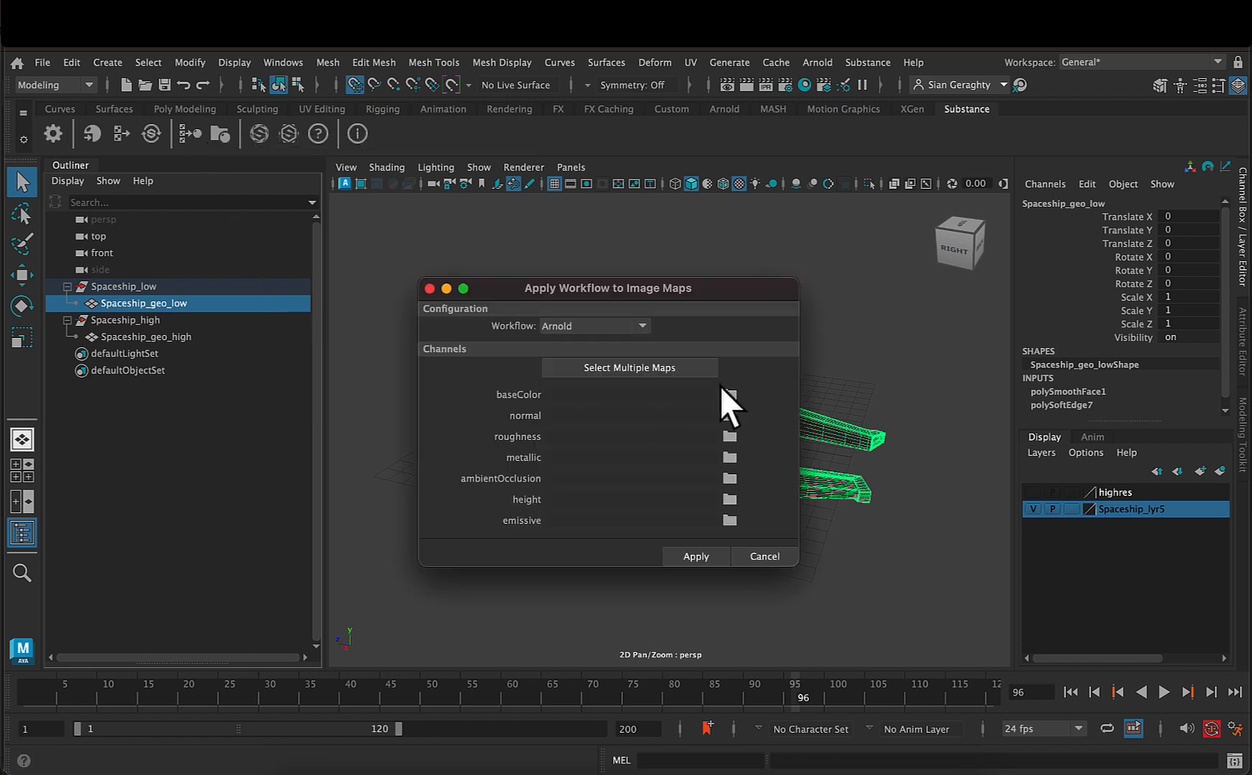
pyautogui.moveTo(686, 294); pyautogui.dragTo(709, 242)
pyautogui.click(665, 276)
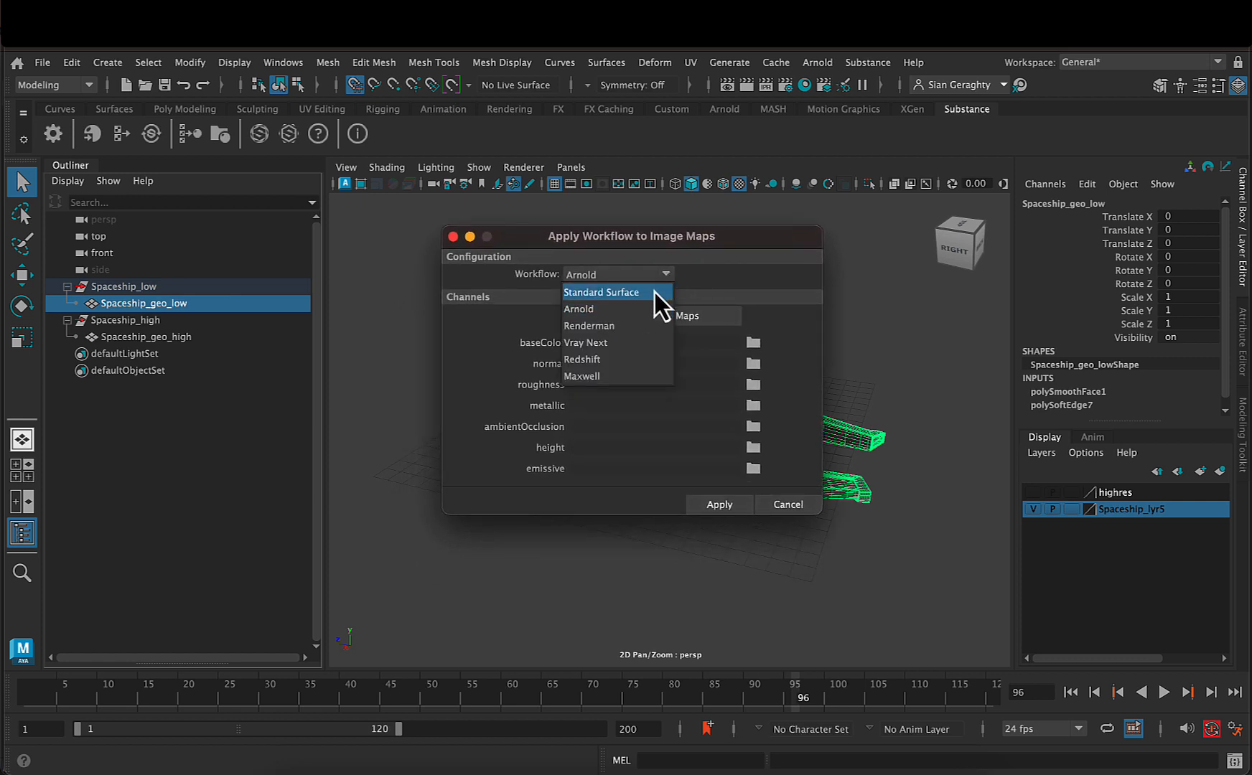
pyautogui.click(637, 308)
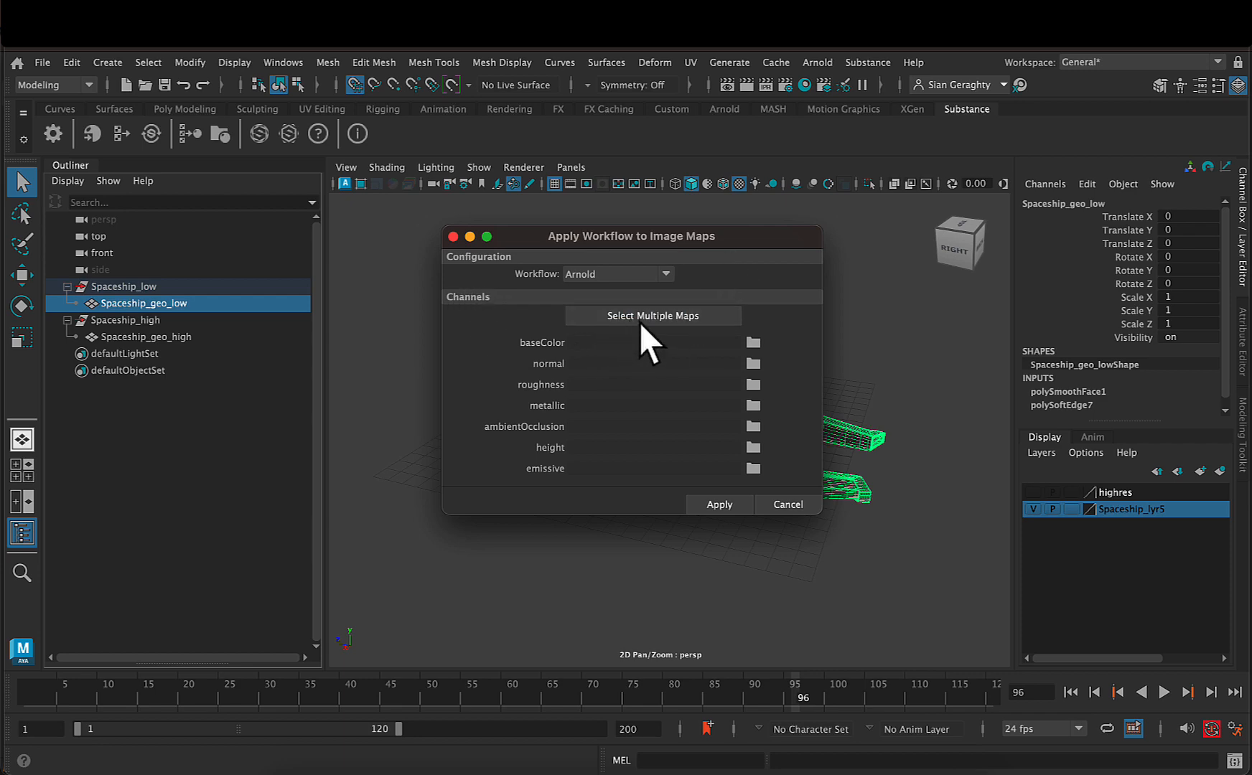
# Start selecting multiple maps and browse to the Spaceship Demo - Export _textures folder in SpaceShip_SG's sourceimages
pyautogui.click(673, 320)
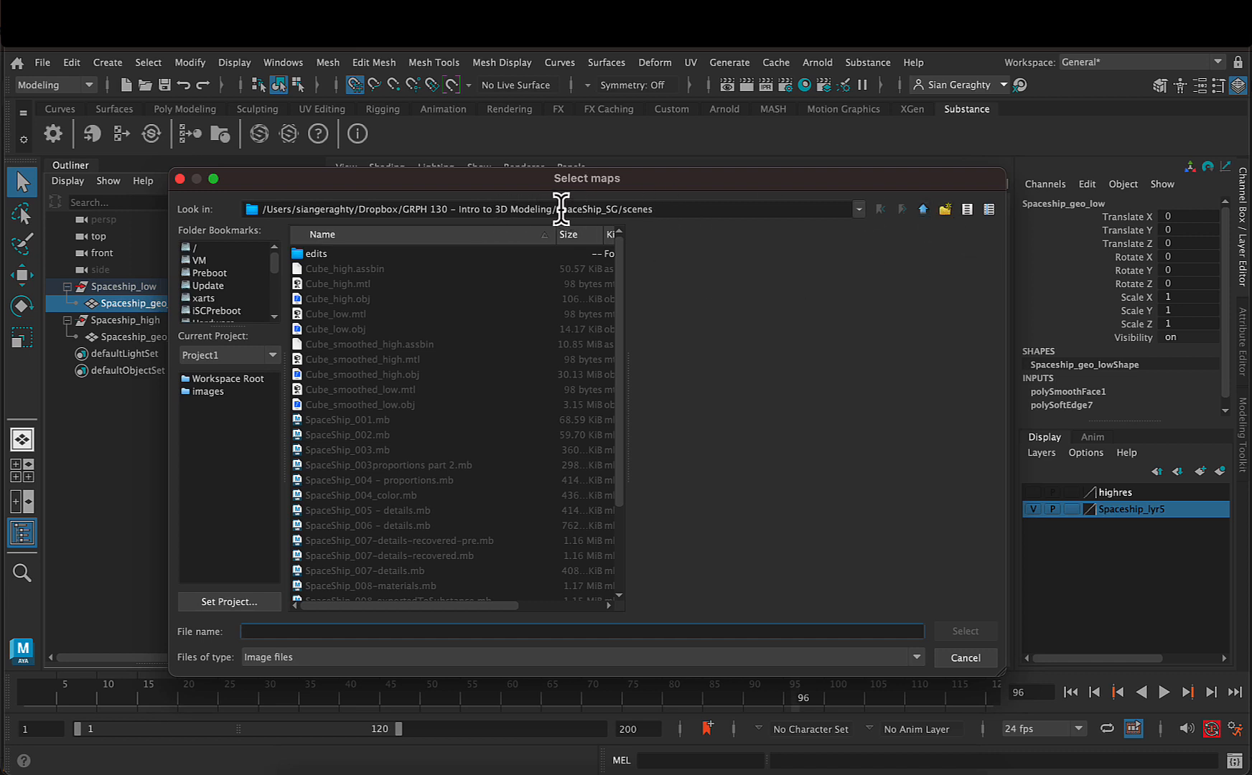
pyautogui.moveTo(556, 209); pyautogui.dragTo(615, 208)
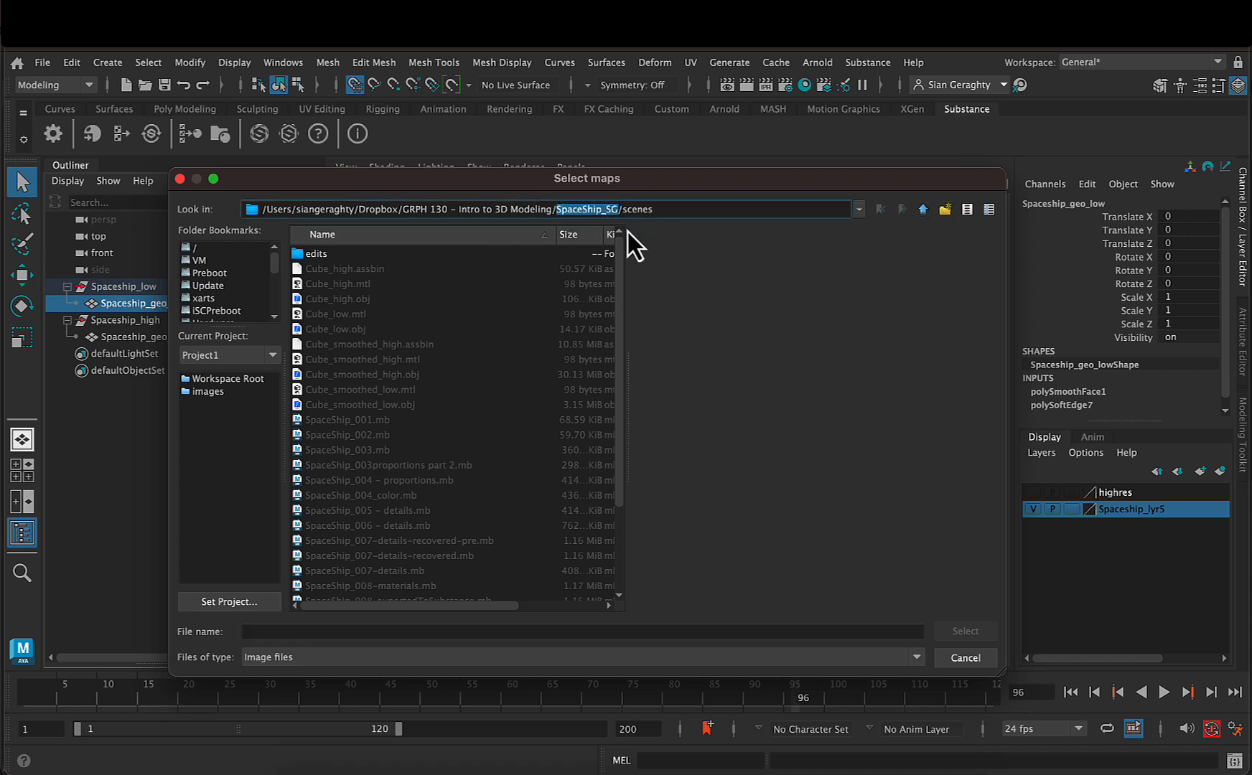
pyautogui.click(656, 209)
pyautogui.click(923, 210)
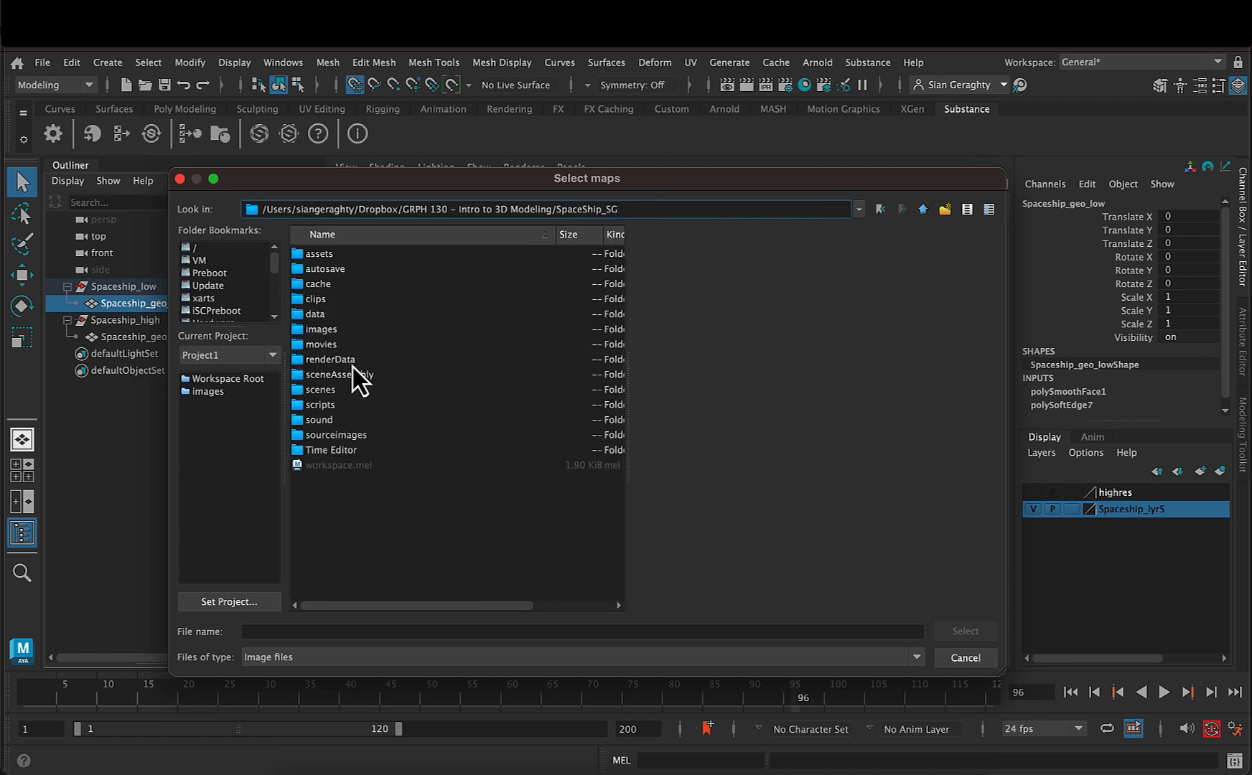
pyautogui.doubleClick(333, 435)
pyautogui.keyDown('shift'); pyautogui.click(335, 435); pyautogui.keyUp('shift')
pyautogui.click(390, 515)
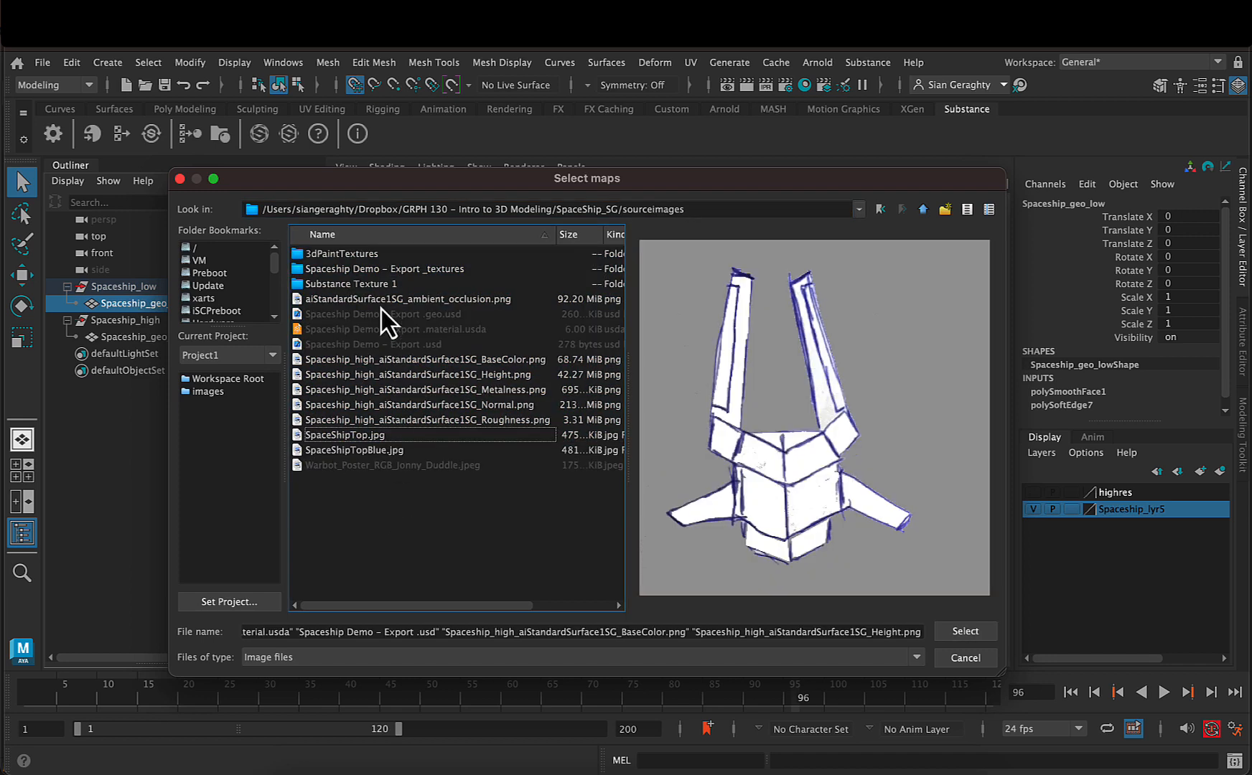
pyautogui.click(338, 286)
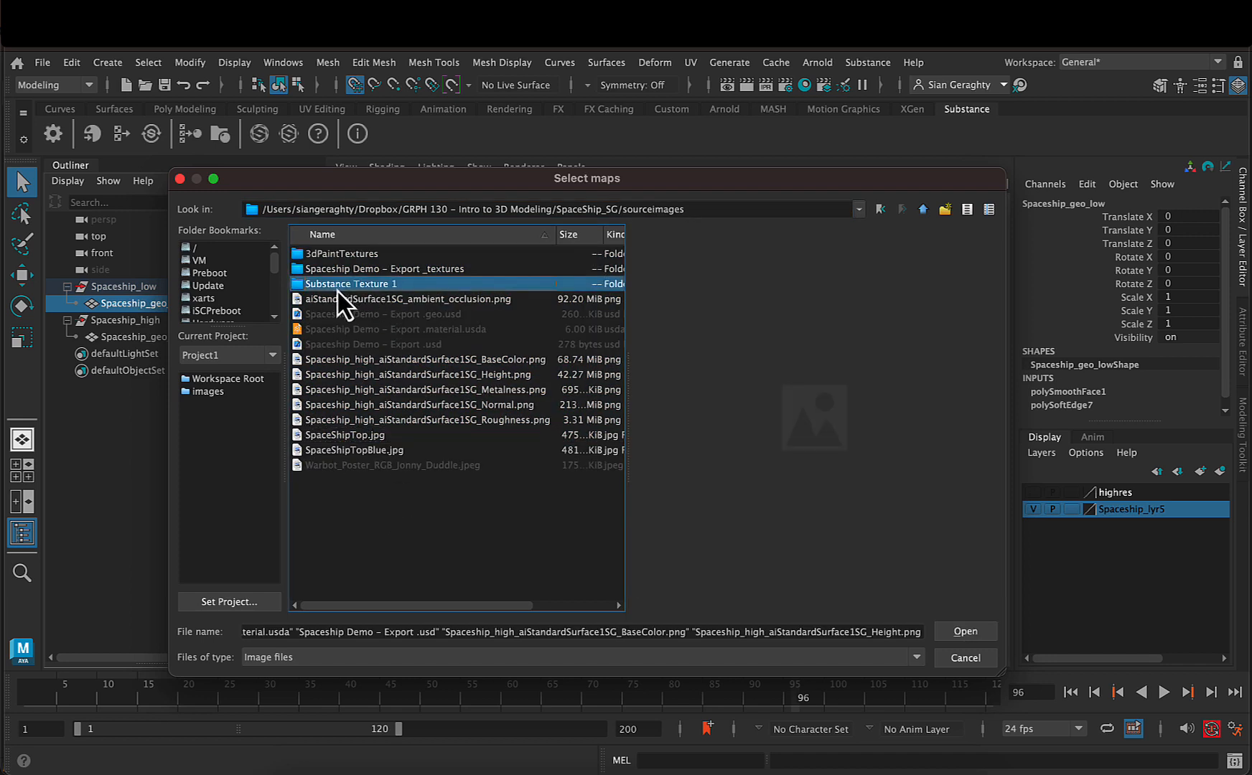
pyautogui.click(297, 271)
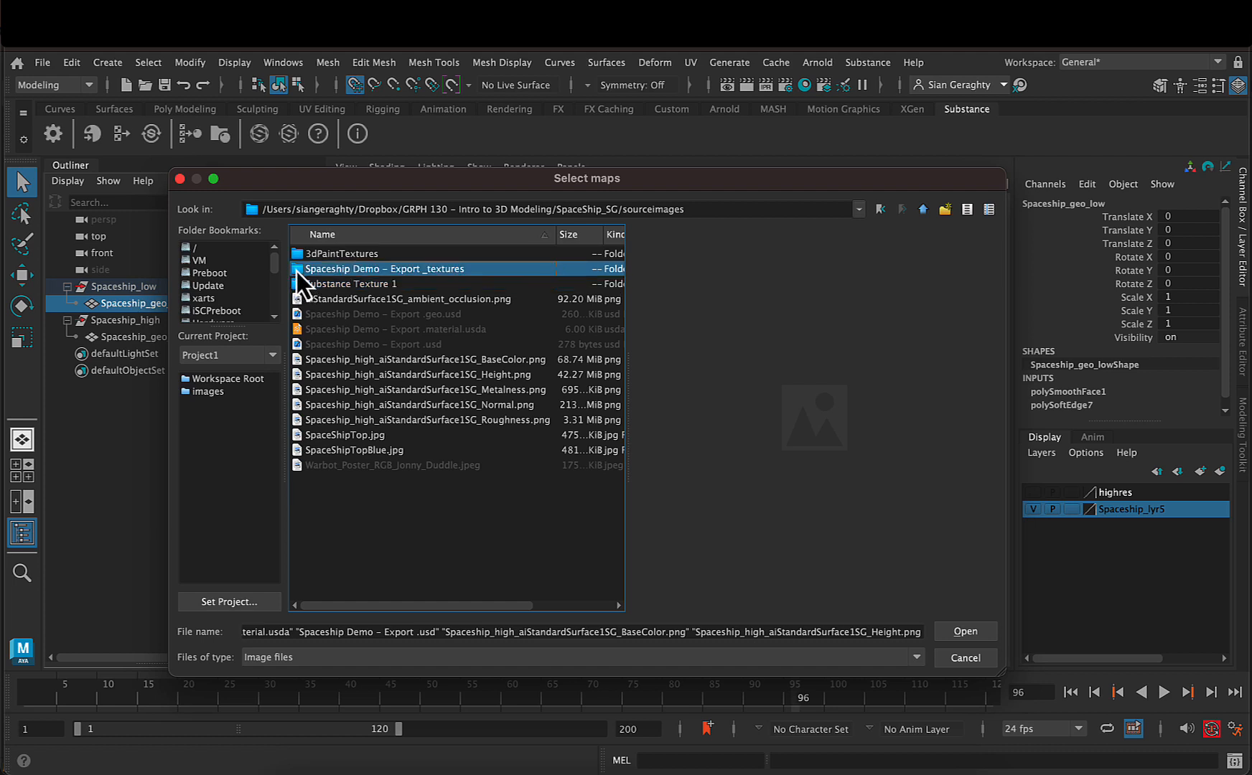
pyautogui.doubleClick(297, 271)
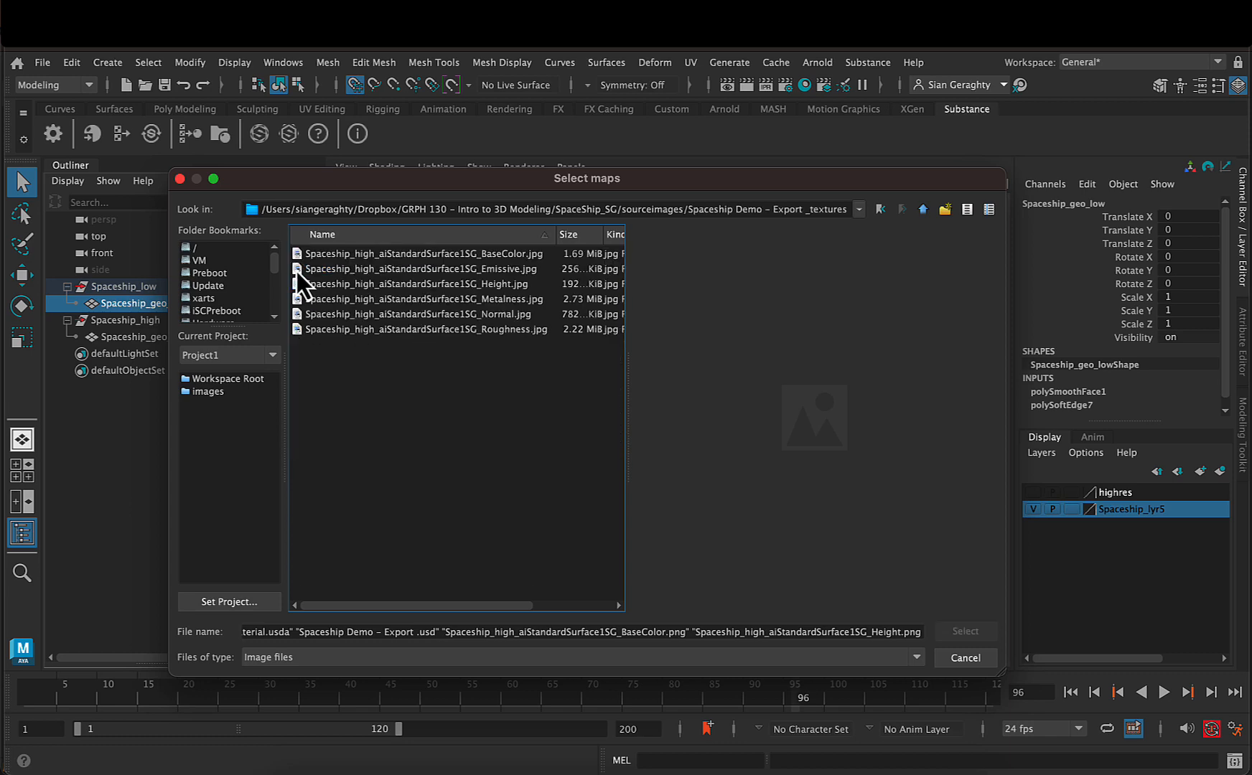
# Load the BaseColor, Emissive, Height, Metalness, Normal and Roughness JPG maps together and apply the Arnold workflow
pyautogui.click(450, 259)
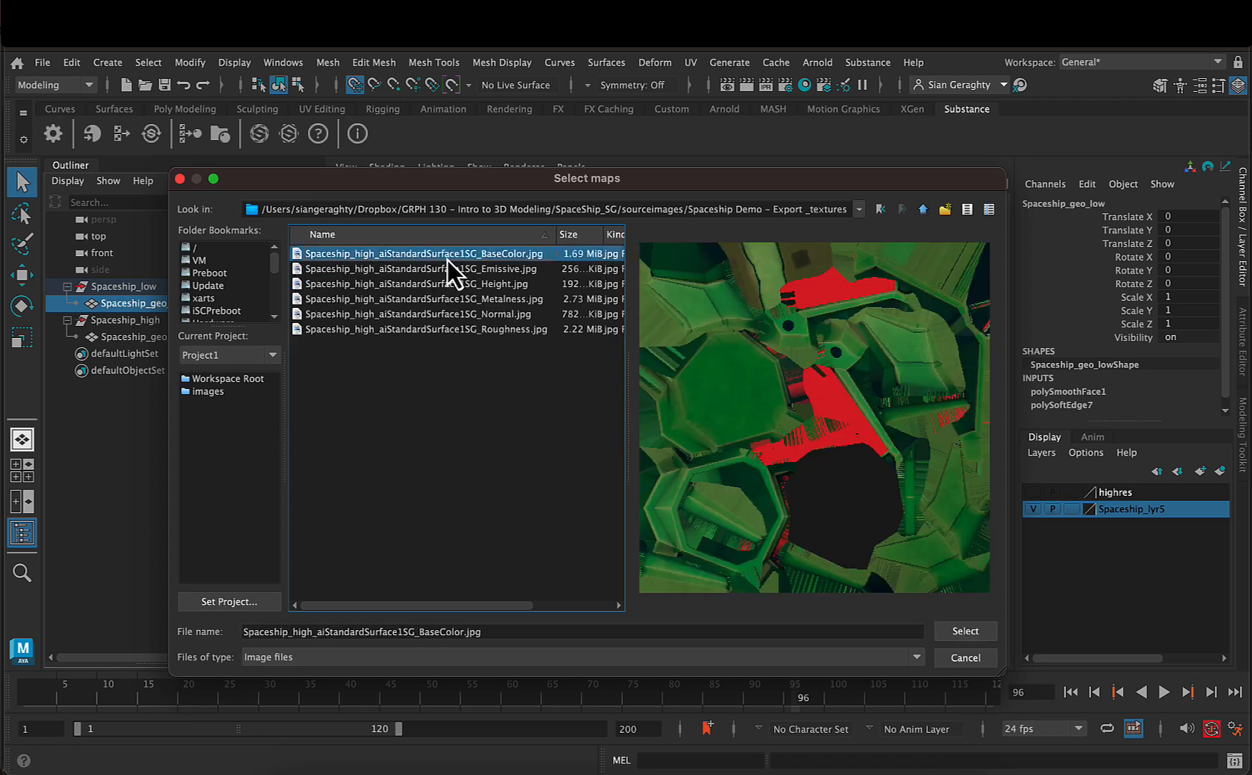
pyautogui.keyDown('shift'); pyautogui.click(445, 331); pyautogui.keyUp('shift')
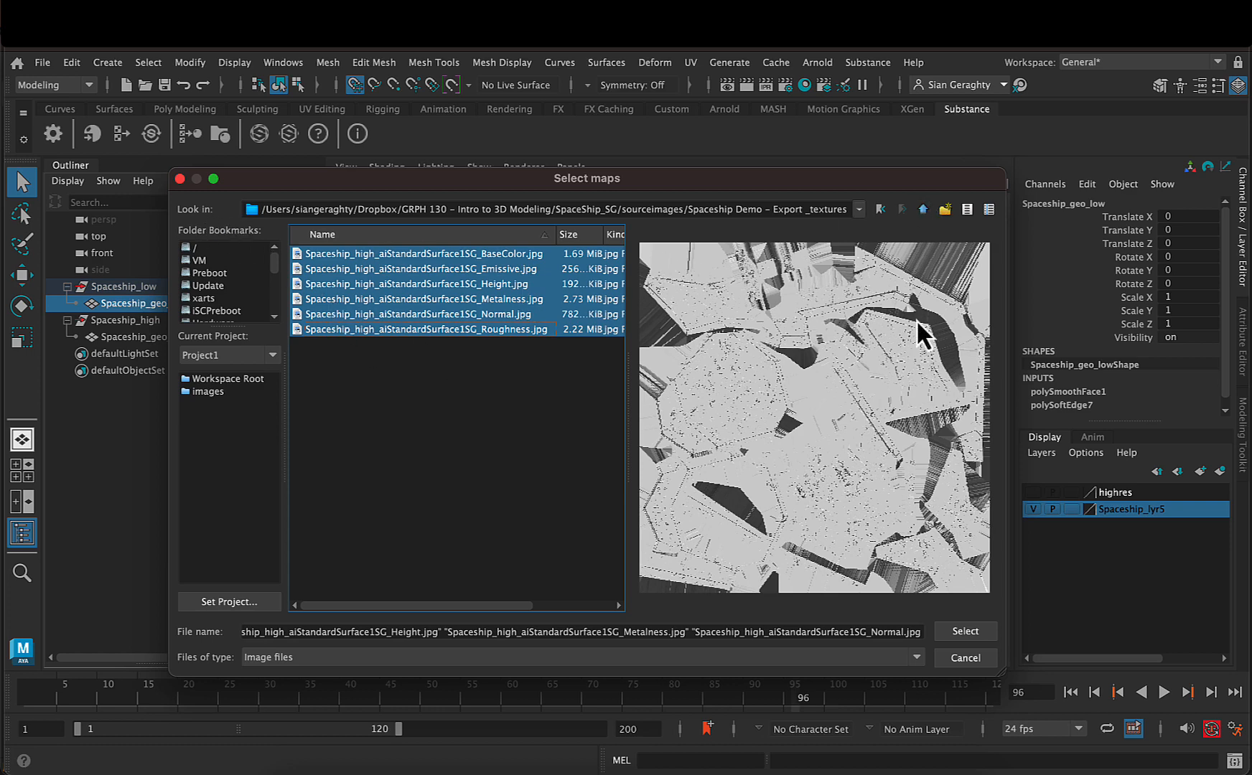
pyautogui.click(979, 636)
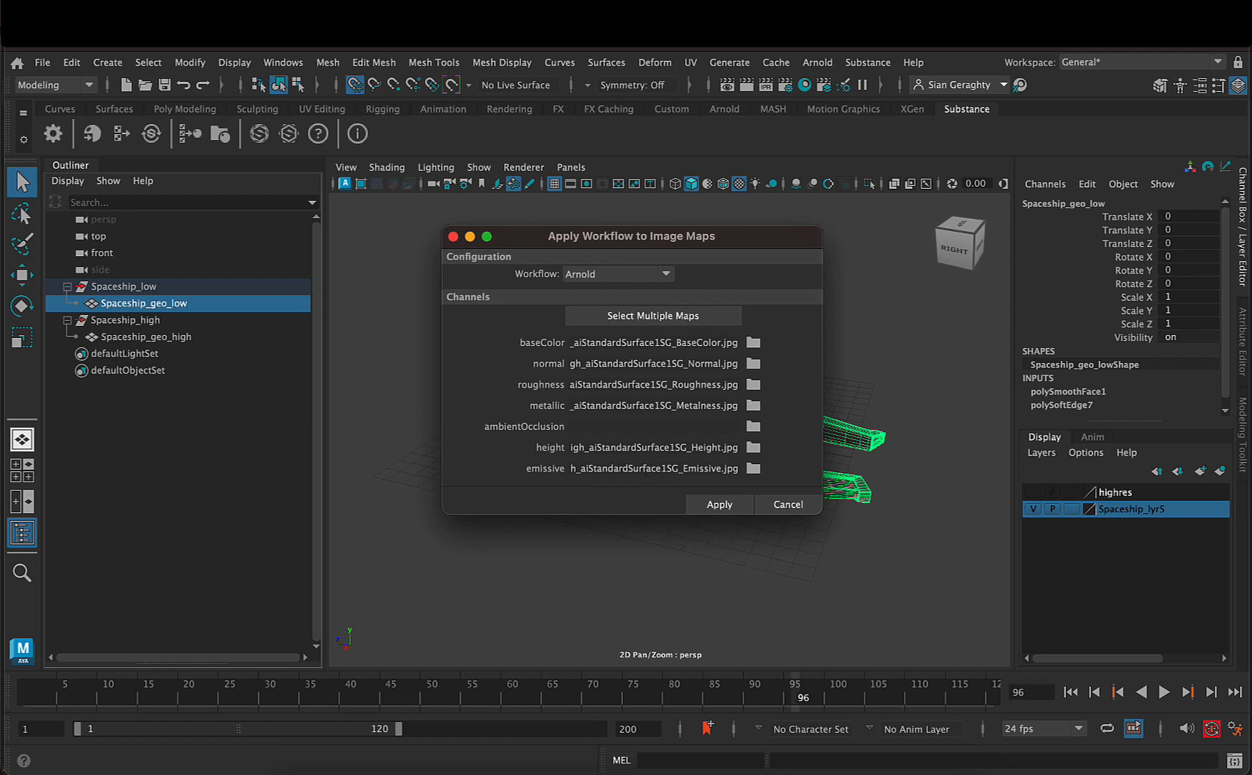
pyautogui.click(717, 504)
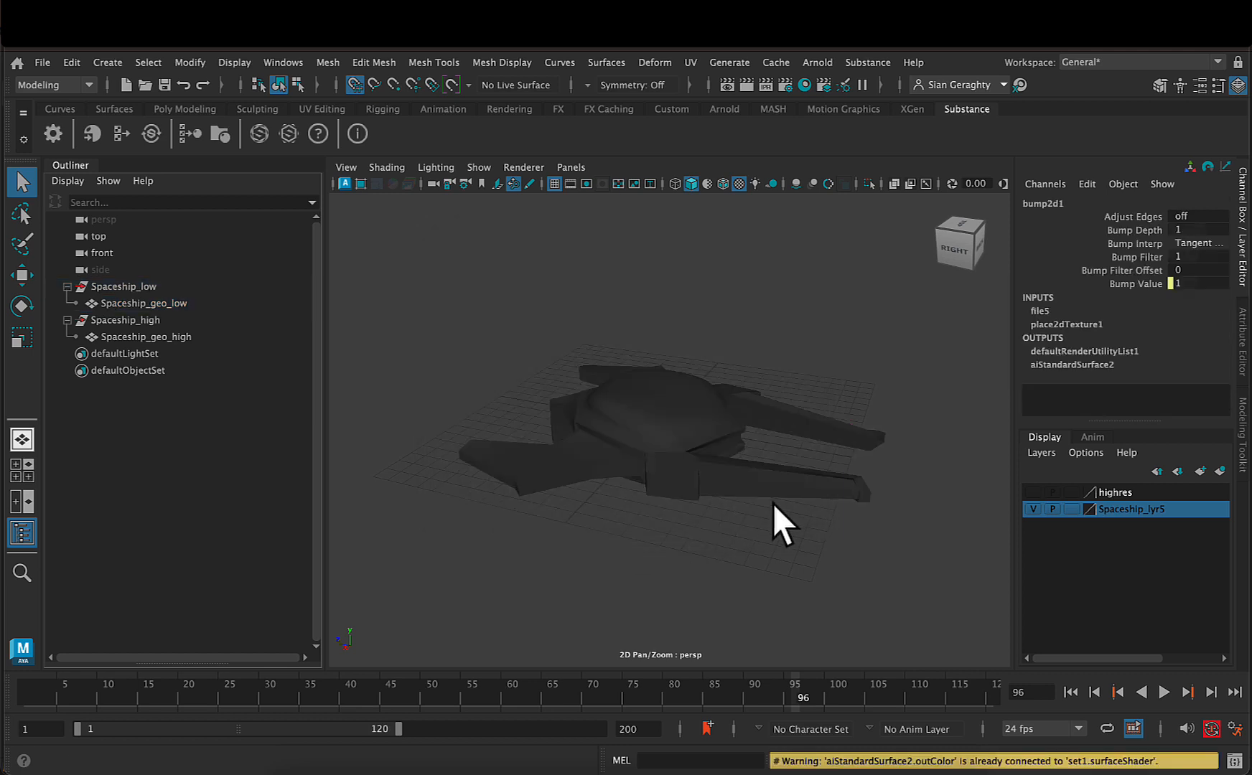
# Show textures in the viewport, assign the existing aiStandardSurface2 material to the low-resolution spaceship, and deselect it to check the result
pyautogui.click(742, 183)
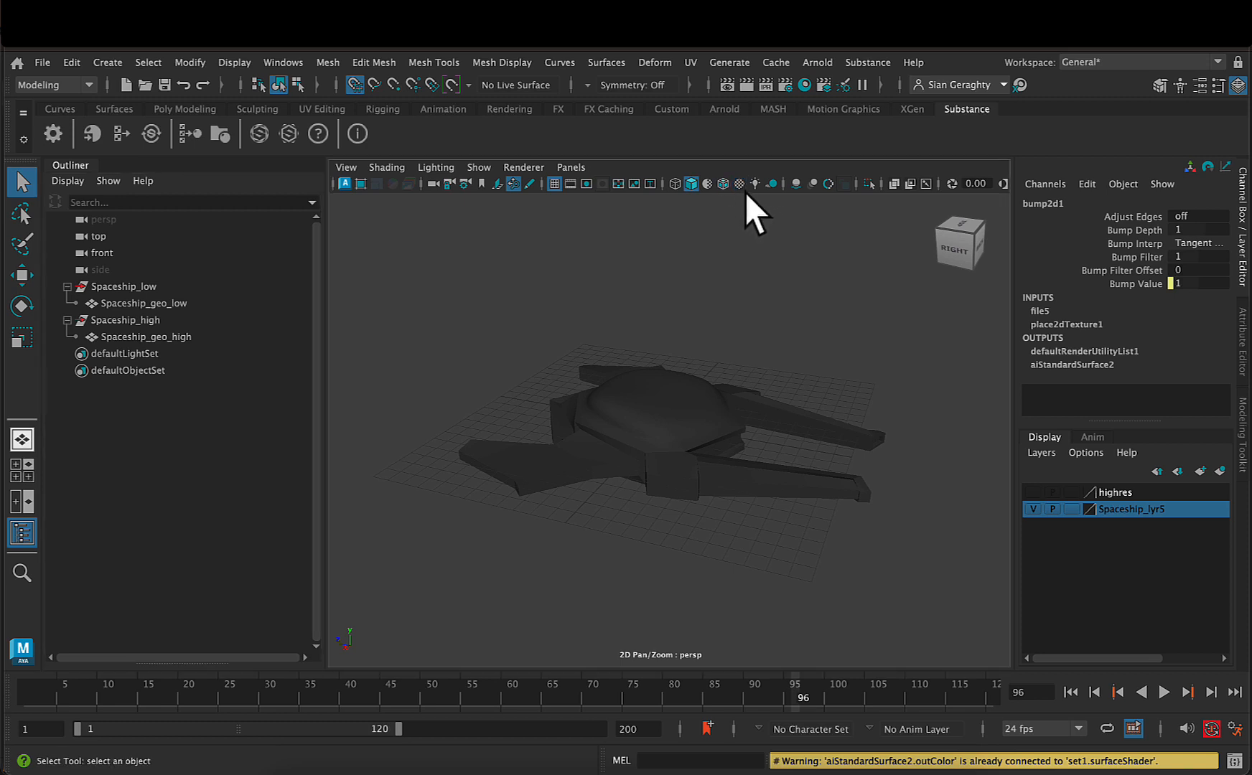
pyautogui.click(739, 184)
pyautogui.press('6')
pyautogui.click(644, 377)
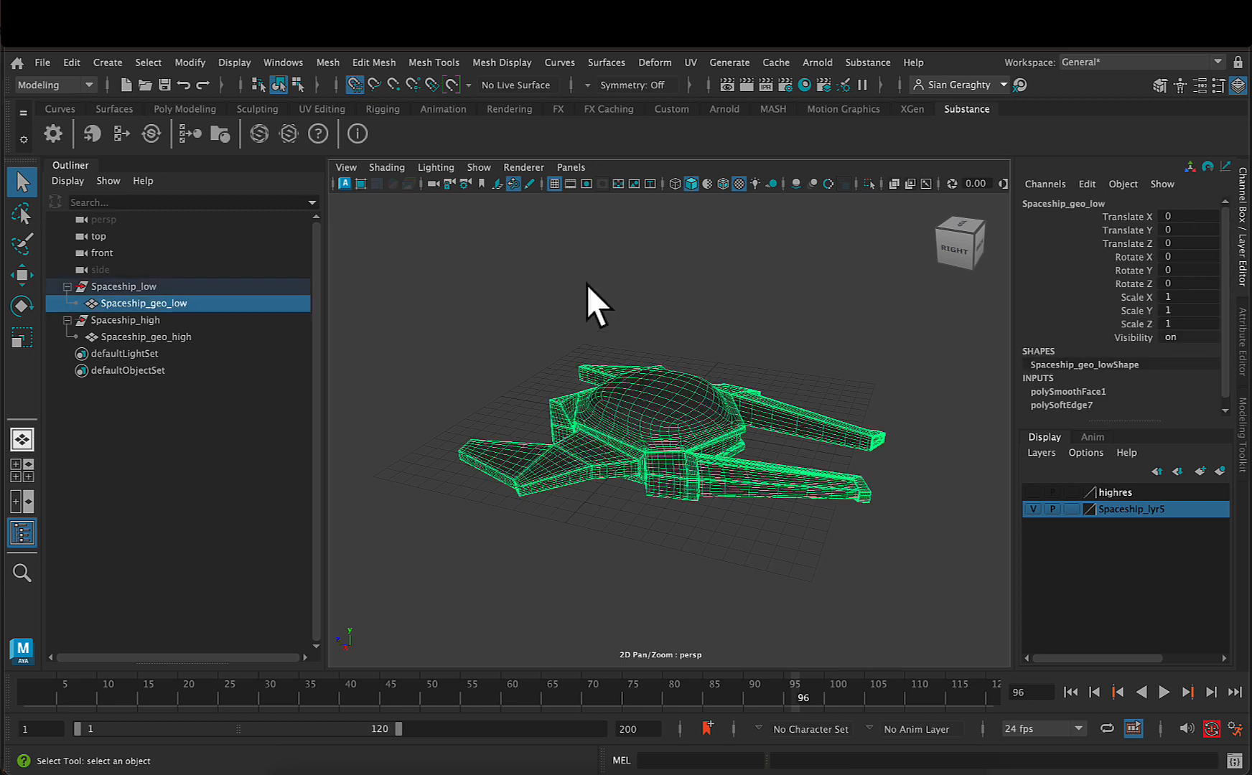
pyautogui.rightClick(604, 215)
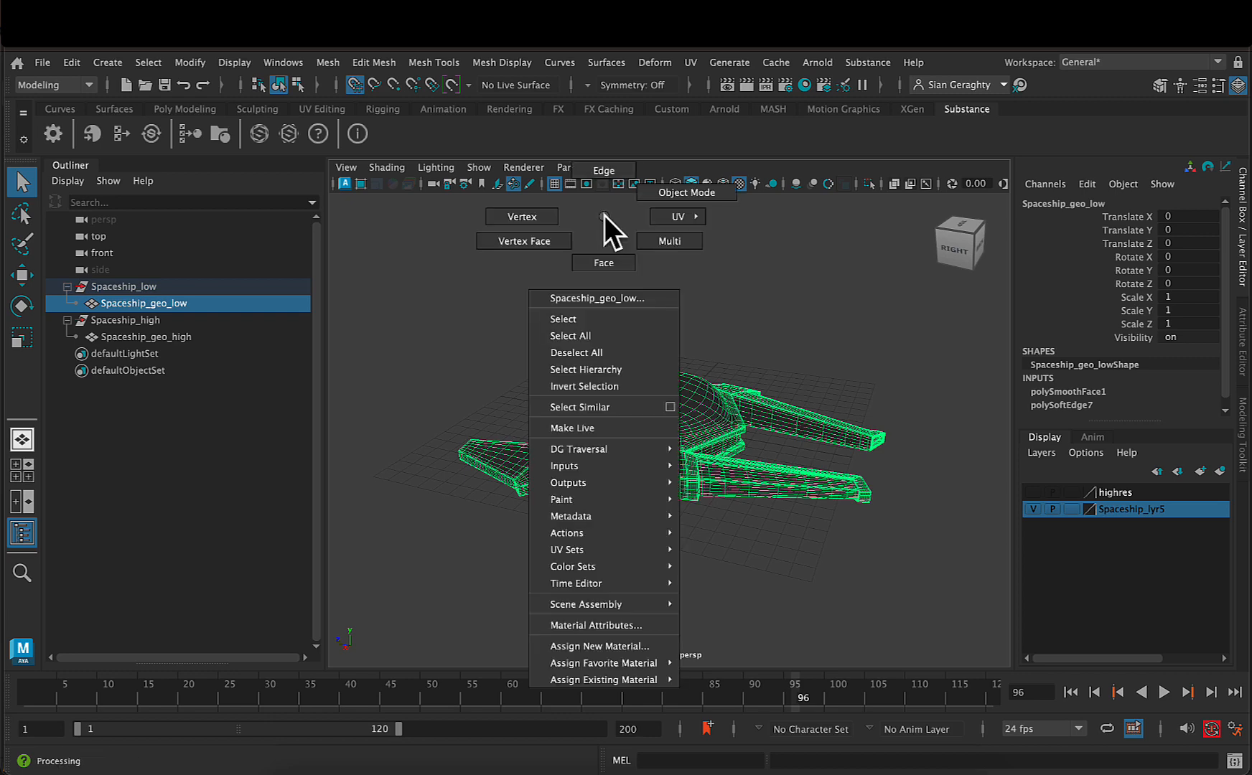
pyautogui.moveTo(600, 663)
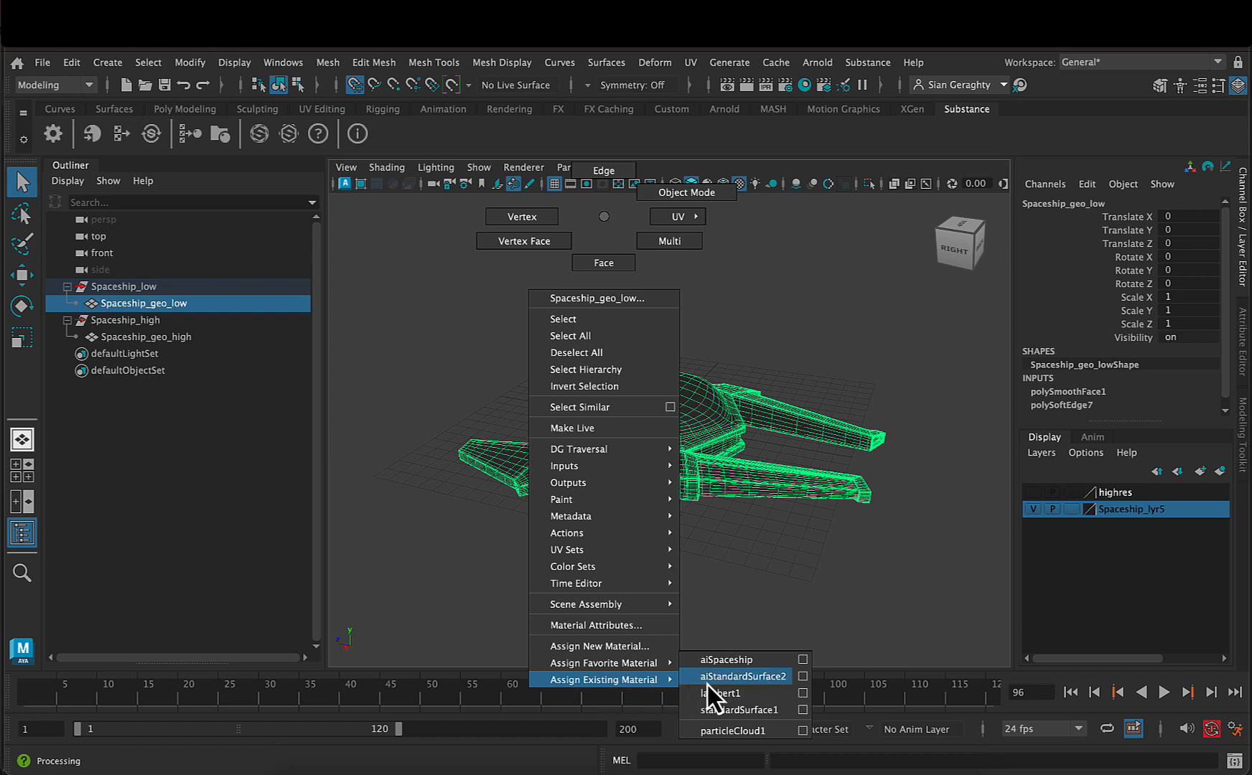
pyautogui.click(761, 681)
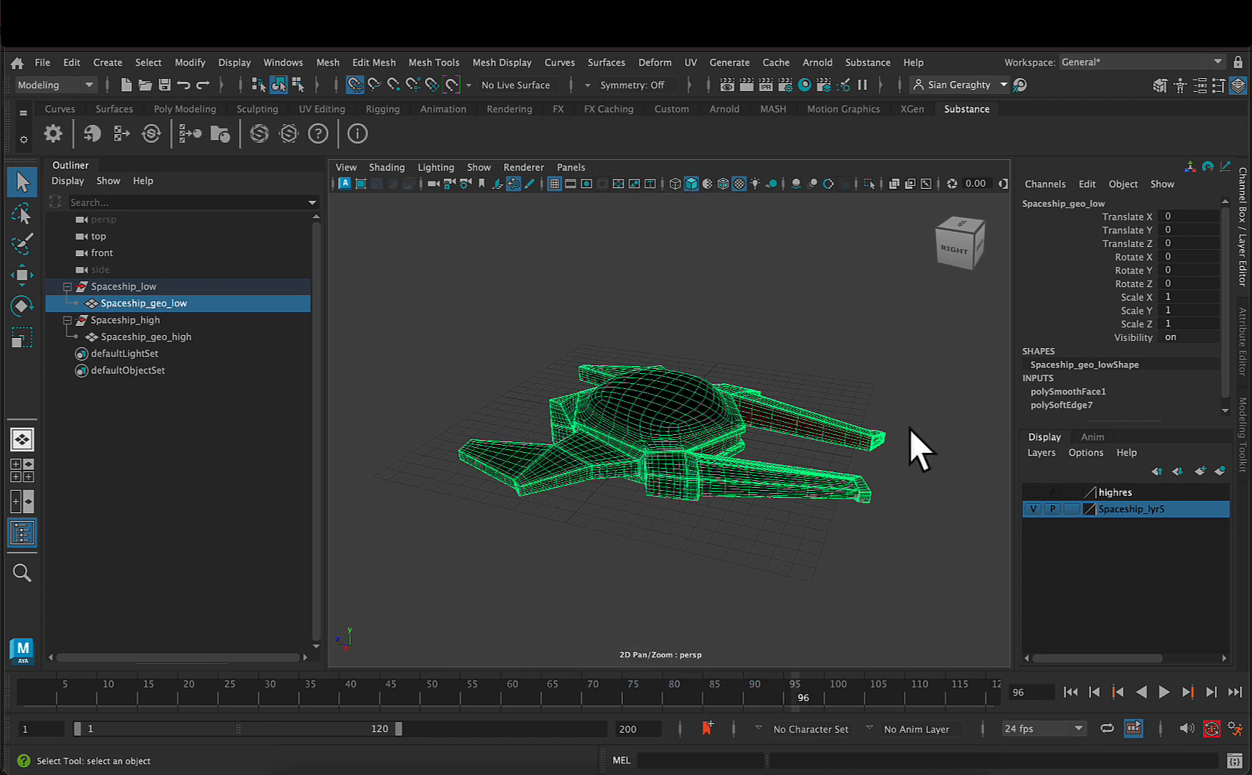
pyautogui.keyDown('alt'); pyautogui.moveTo(909, 430); pyautogui.dragTo(865, 516); pyautogui.keyUp('alt')
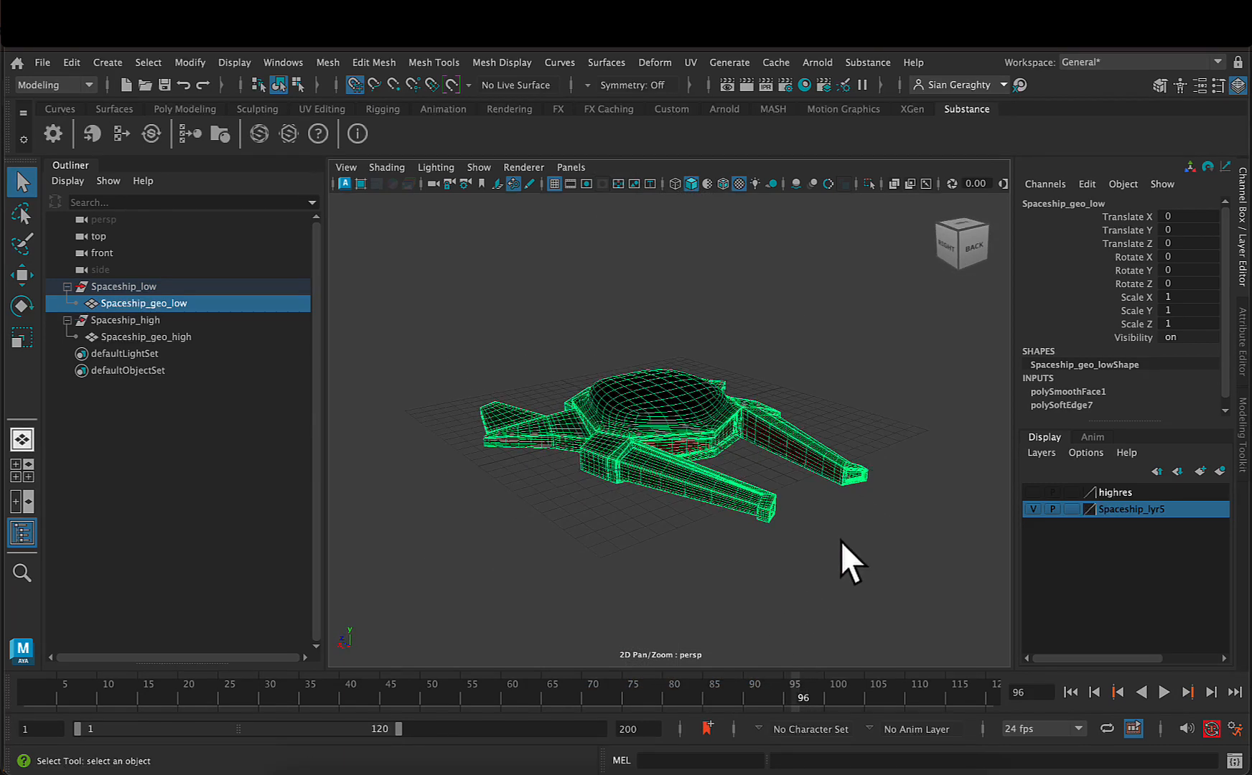
pyautogui.scroll(5, 840, 542)
pyautogui.click(857, 514)
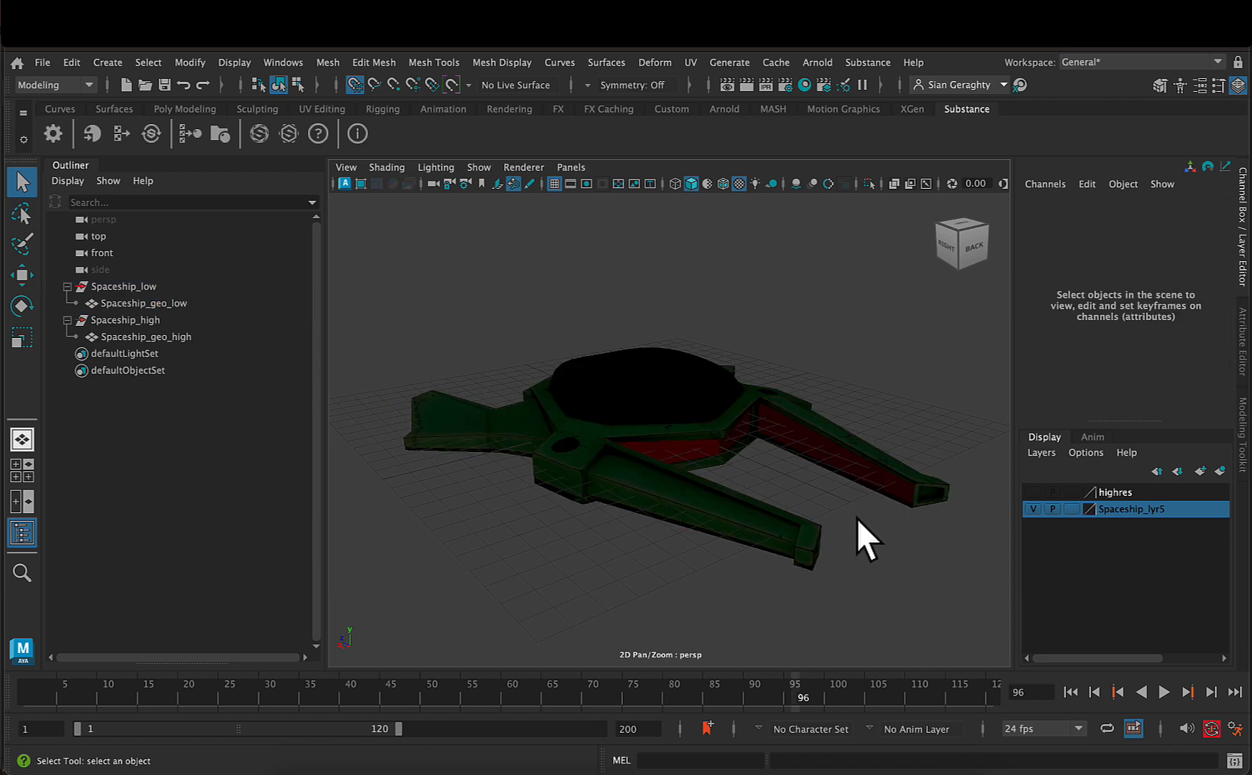
pyautogui.keyDown('alt'); pyautogui.moveTo(736, 465); pyautogui.dragTo(725, 421); pyautogui.keyUp('alt')
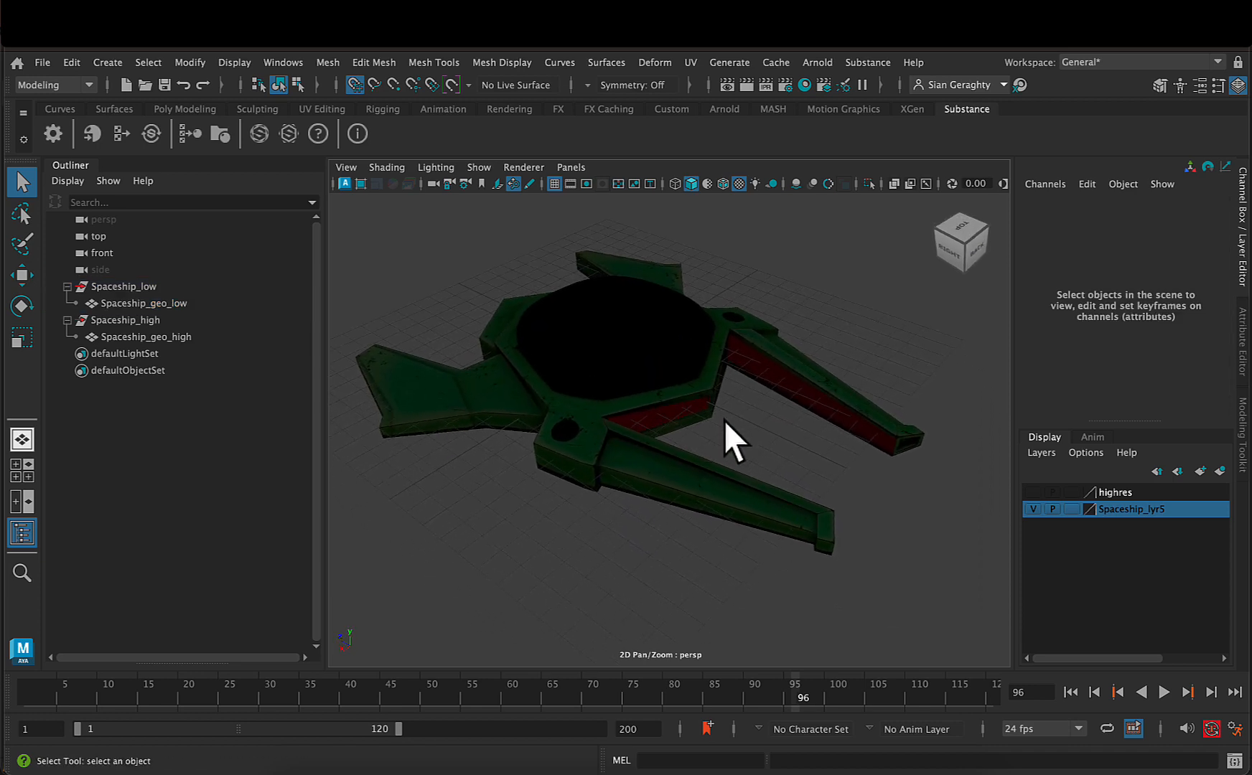
pyautogui.moveTo(804, 465)
pyautogui.keyDown('alt'); pyautogui.mouseDown()
pyautogui.moveTo(764, 391)
pyautogui.moveTo(799, 470)
pyautogui.mouseUp(); pyautogui.keyUp('alt')
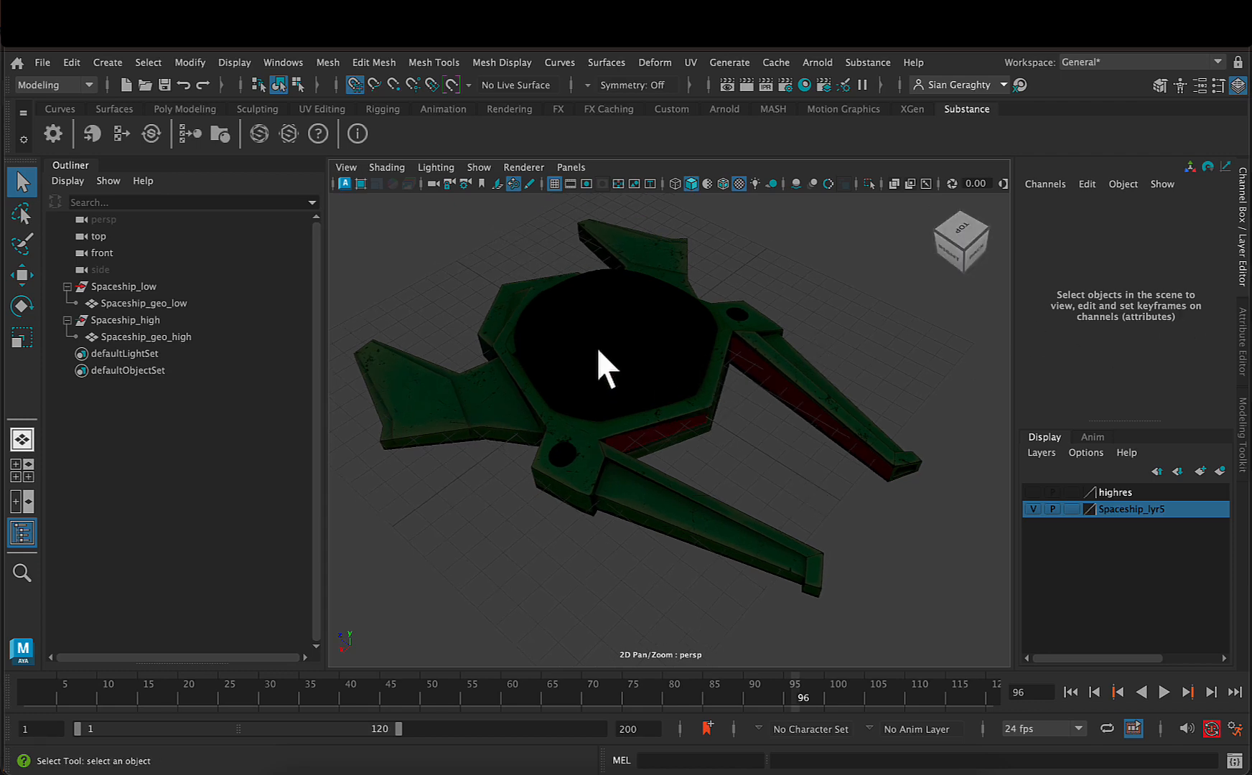
# Rename the low-resolution spaceship's aiStandardSurface2 material as Spaceship_texture
pyautogui.click(631, 370)
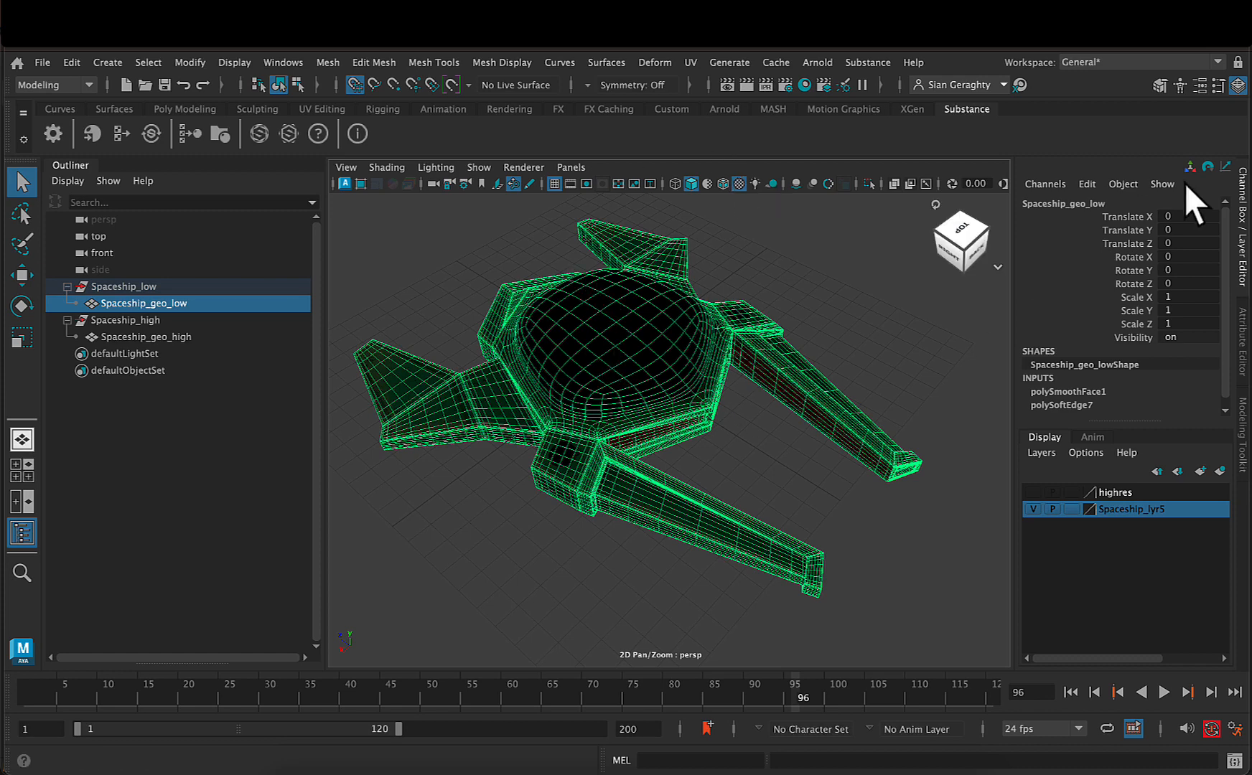
pyautogui.click(1240, 366)
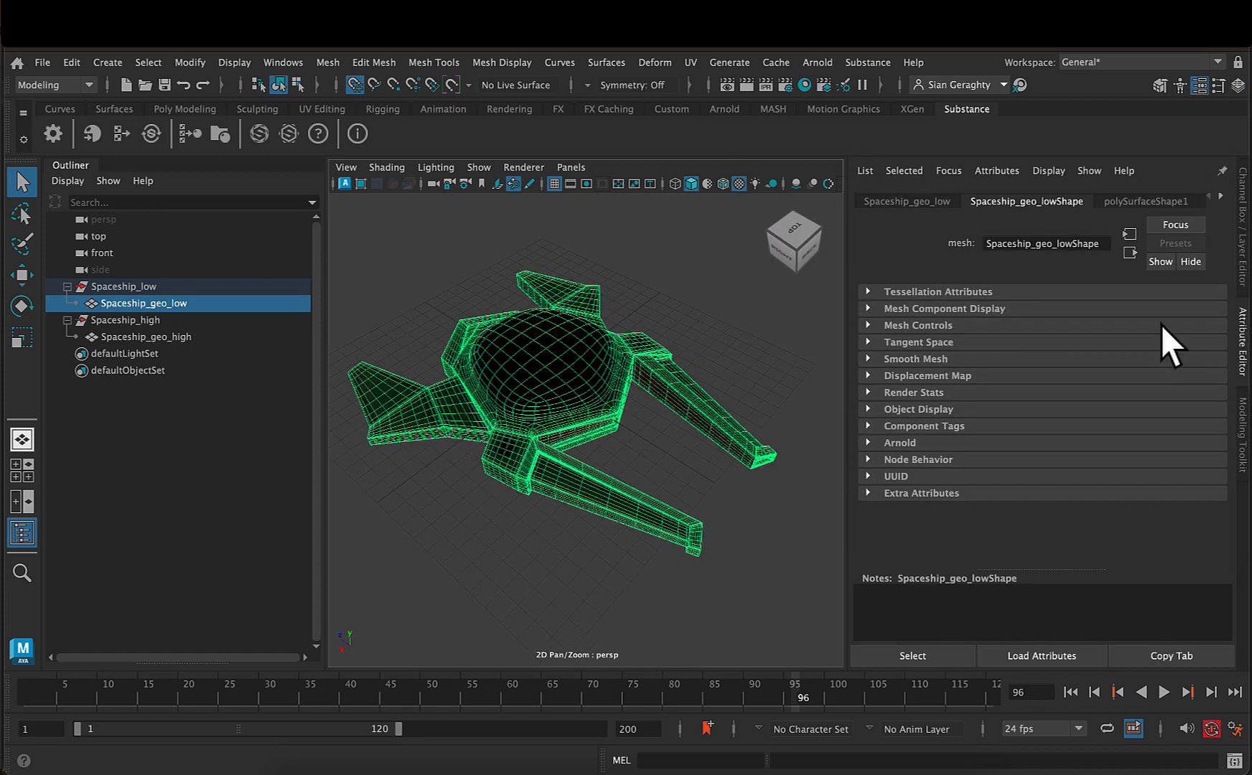
pyautogui.click(1220, 197)
pyautogui.click(1219, 198)
pyautogui.click(1220, 197)
pyautogui.click(1220, 198)
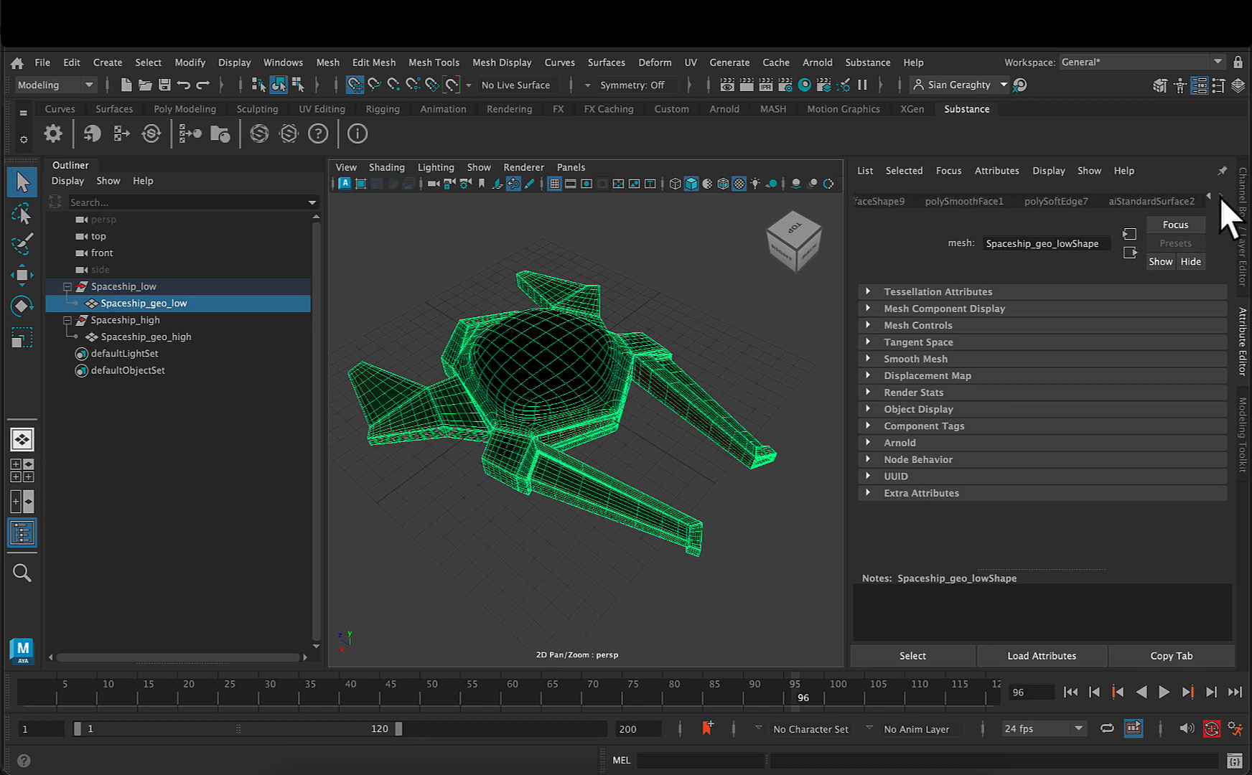
pyautogui.click(1148, 200)
pyautogui.doubleClick(1084, 243)
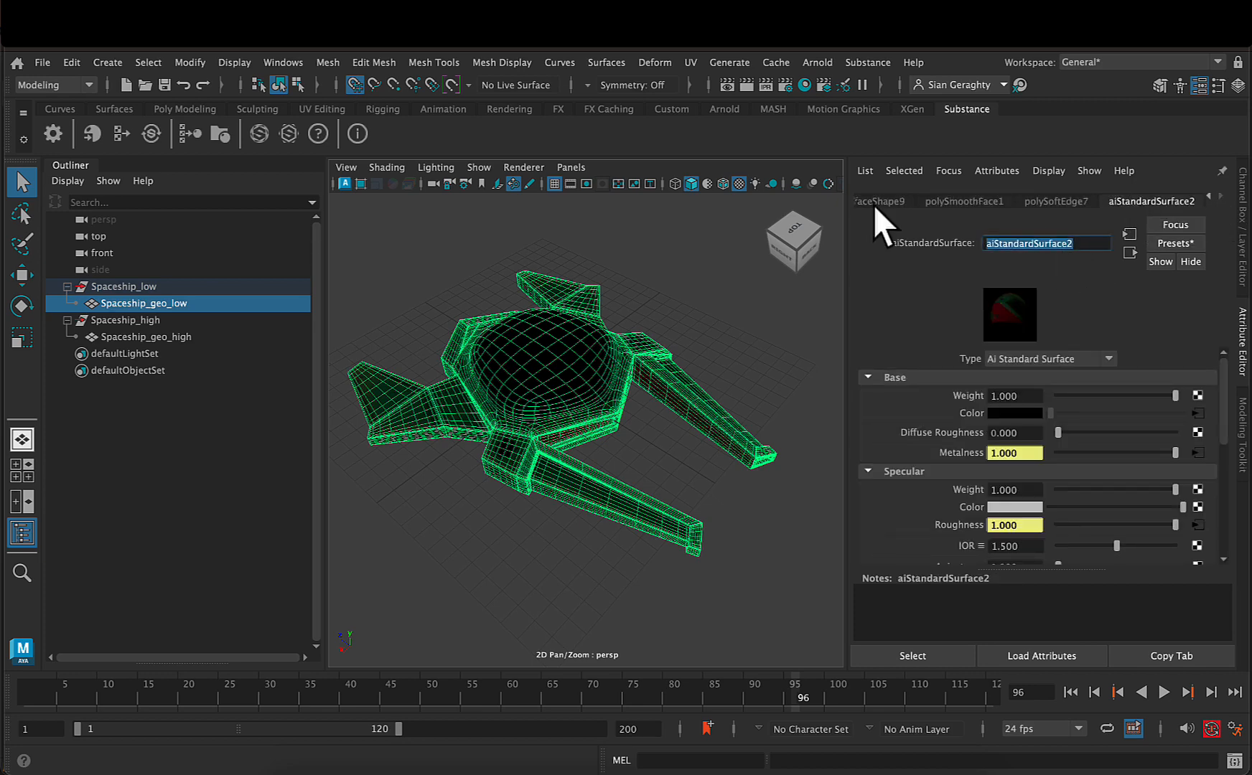
pyautogui.write('S')
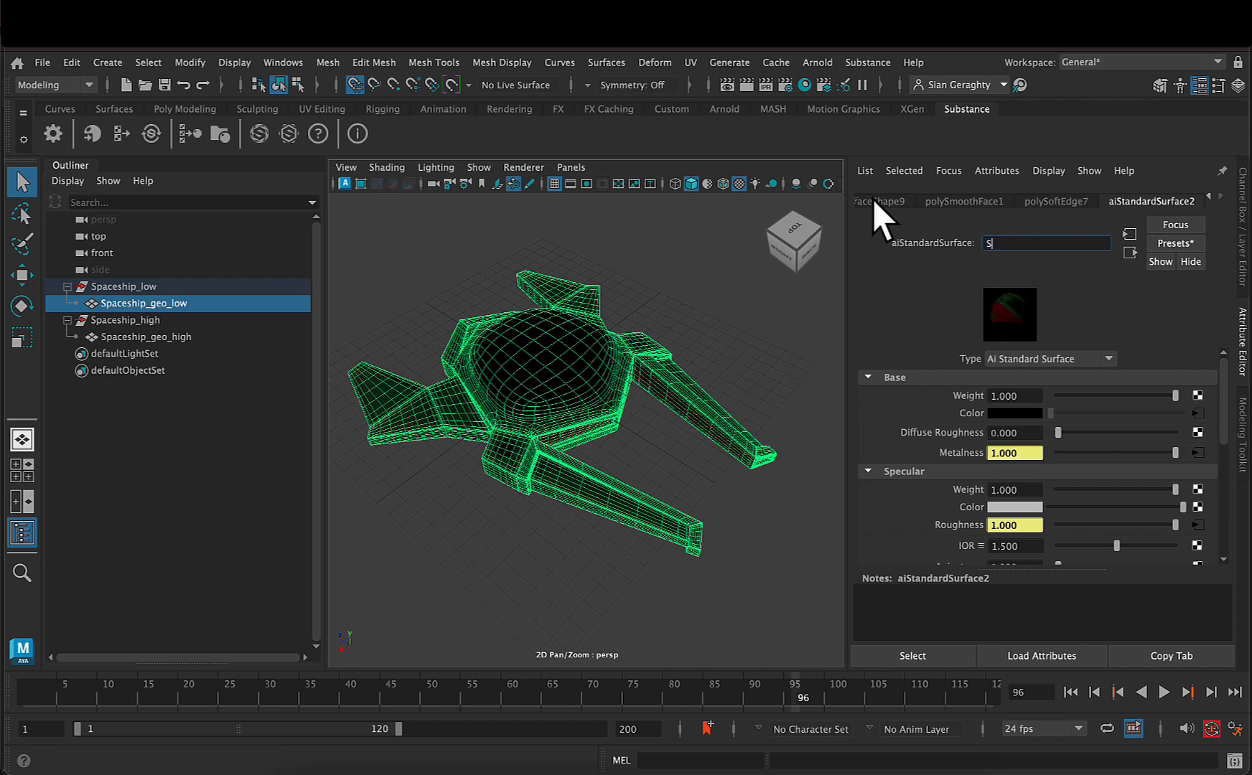
pyautogui.write('paceship_texture')
pyautogui.press('Return')
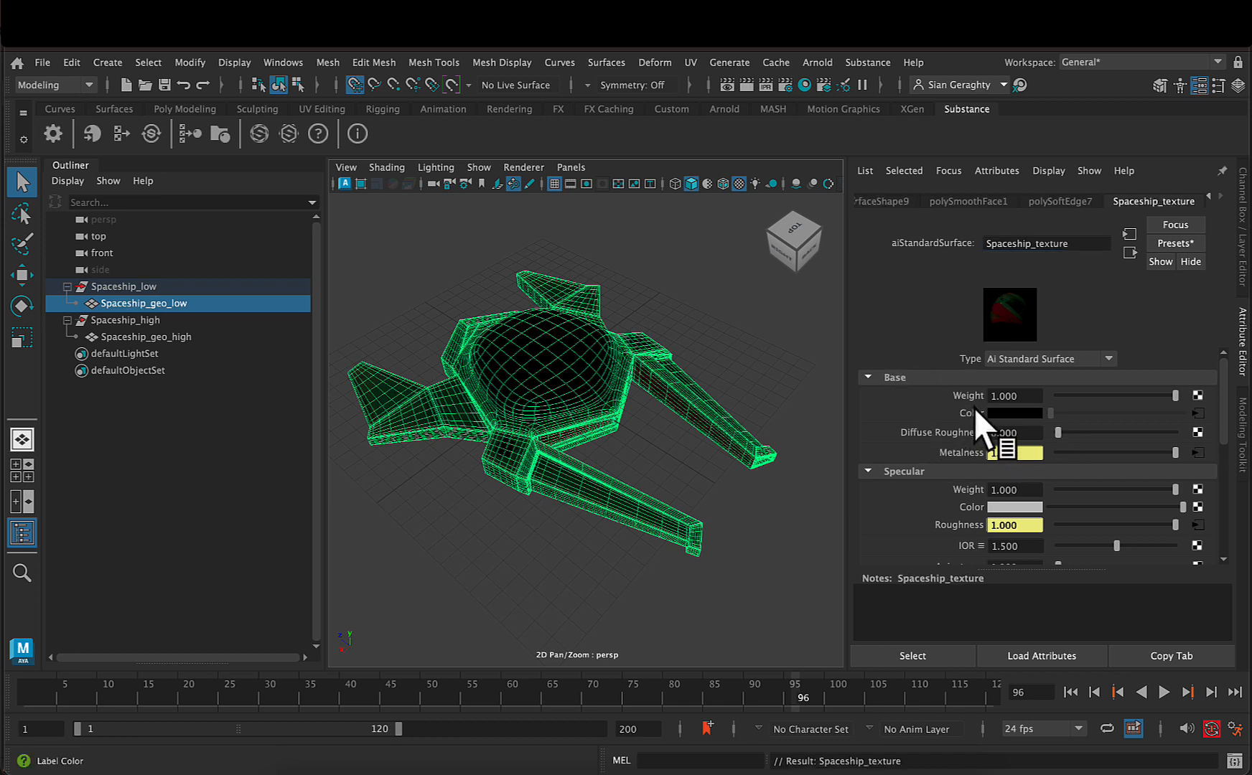
# Trace the material's base color connection to its image file, examine the file settings, and return to the material attributes
pyautogui.click(1199, 413)
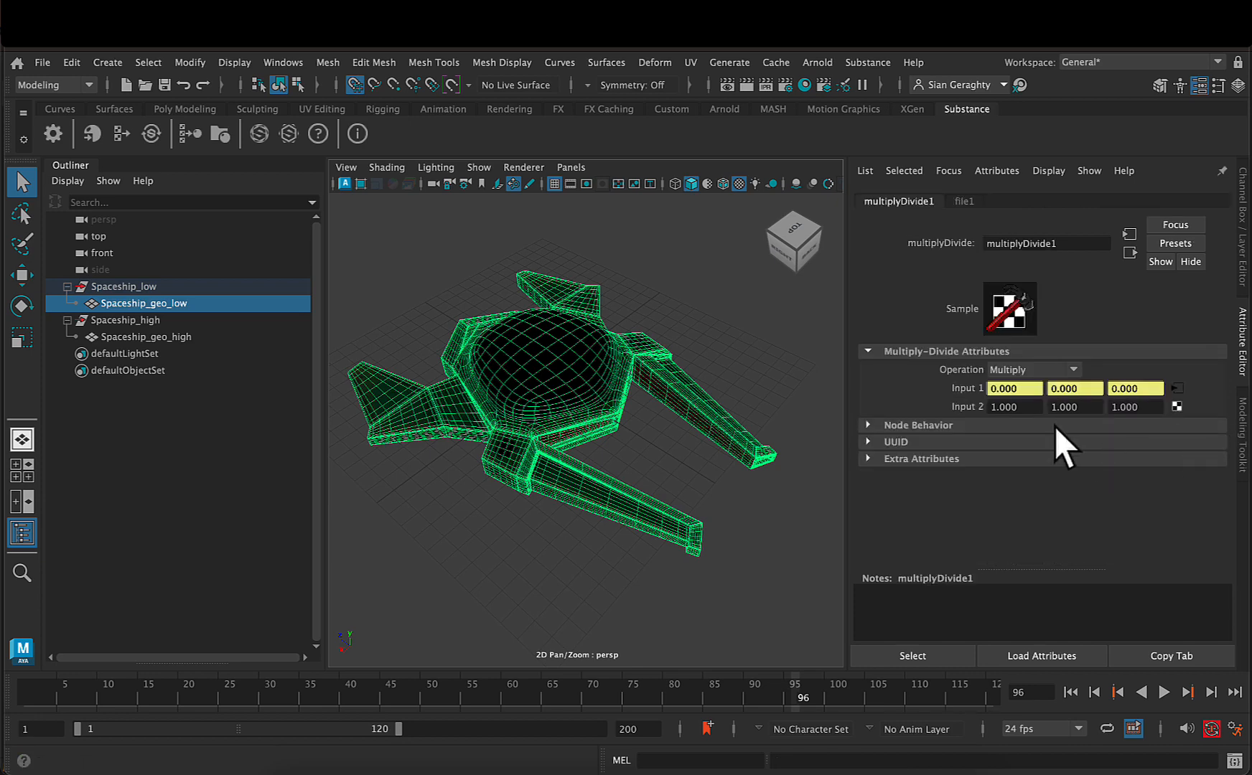
pyautogui.click(1176, 389)
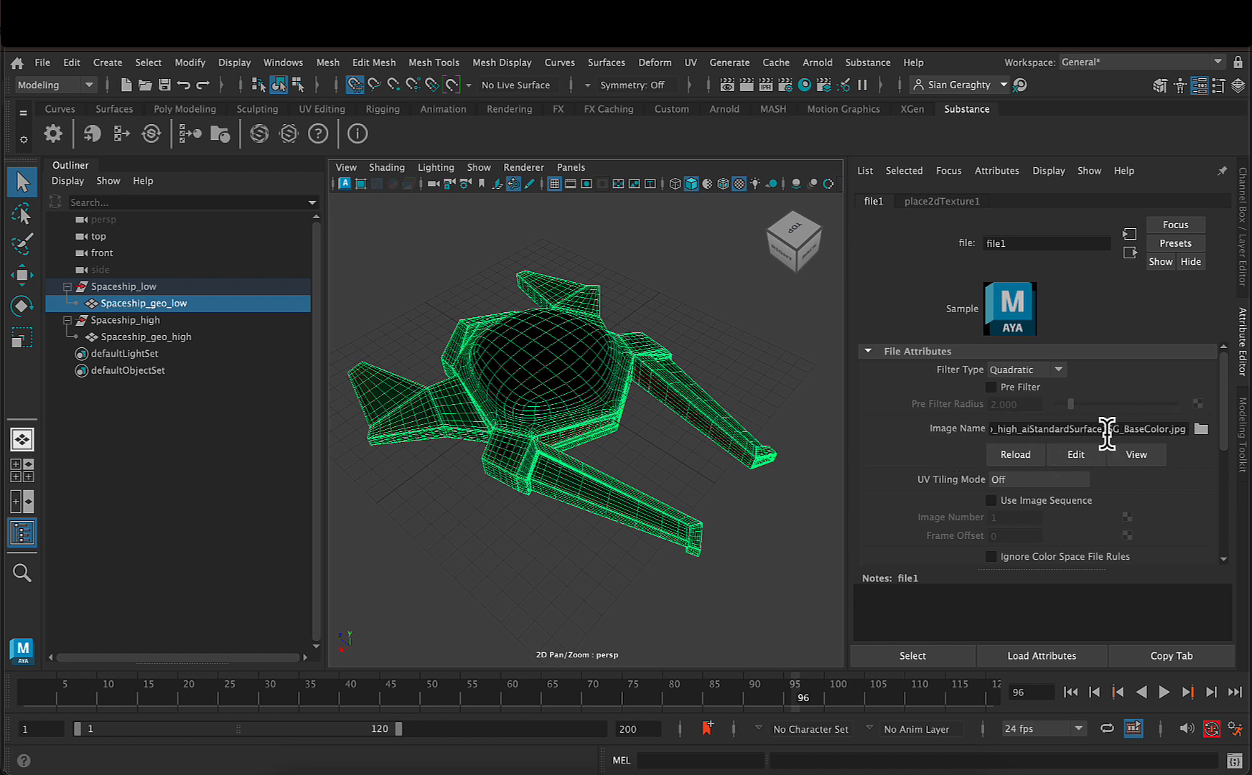
pyautogui.moveTo(1124, 430); pyautogui.dragTo(1185, 429)
pyautogui.scroll(-3, 1189, 455)
pyautogui.scroll(3, 1170, 430)
pyautogui.click(1128, 253)
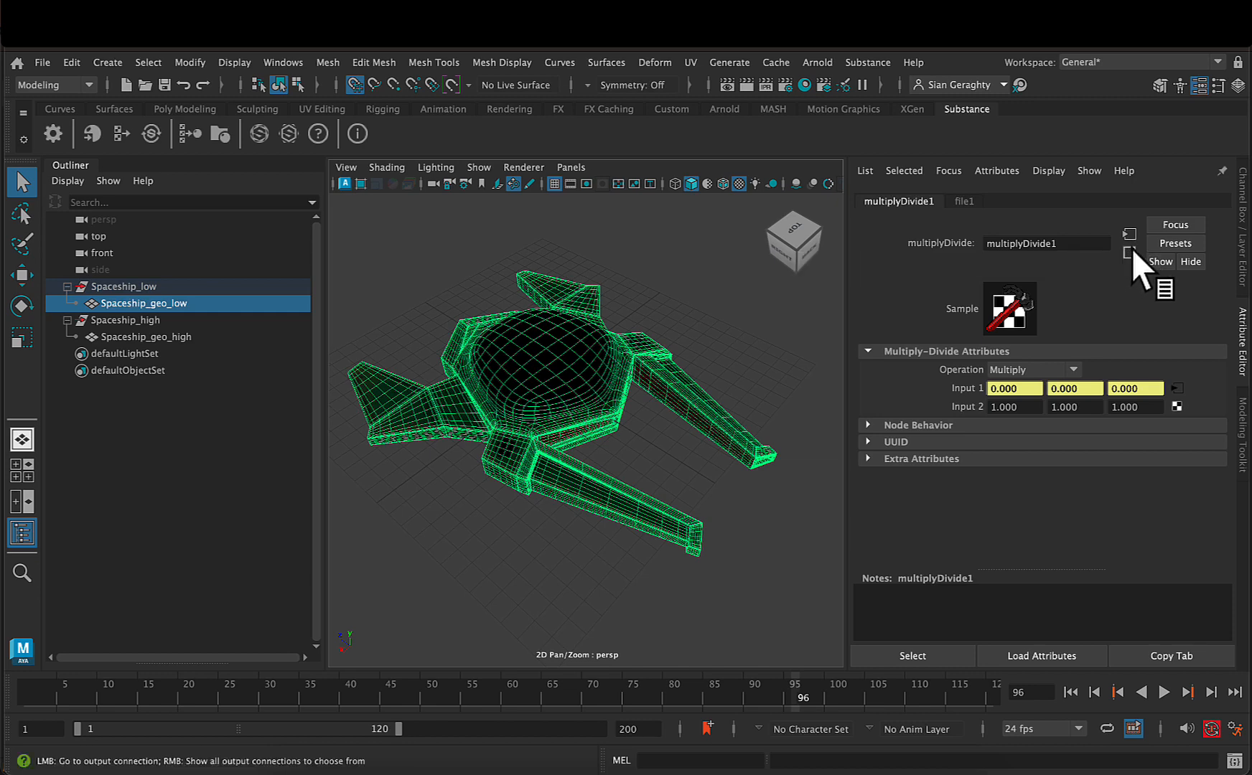
pyautogui.click(1130, 251)
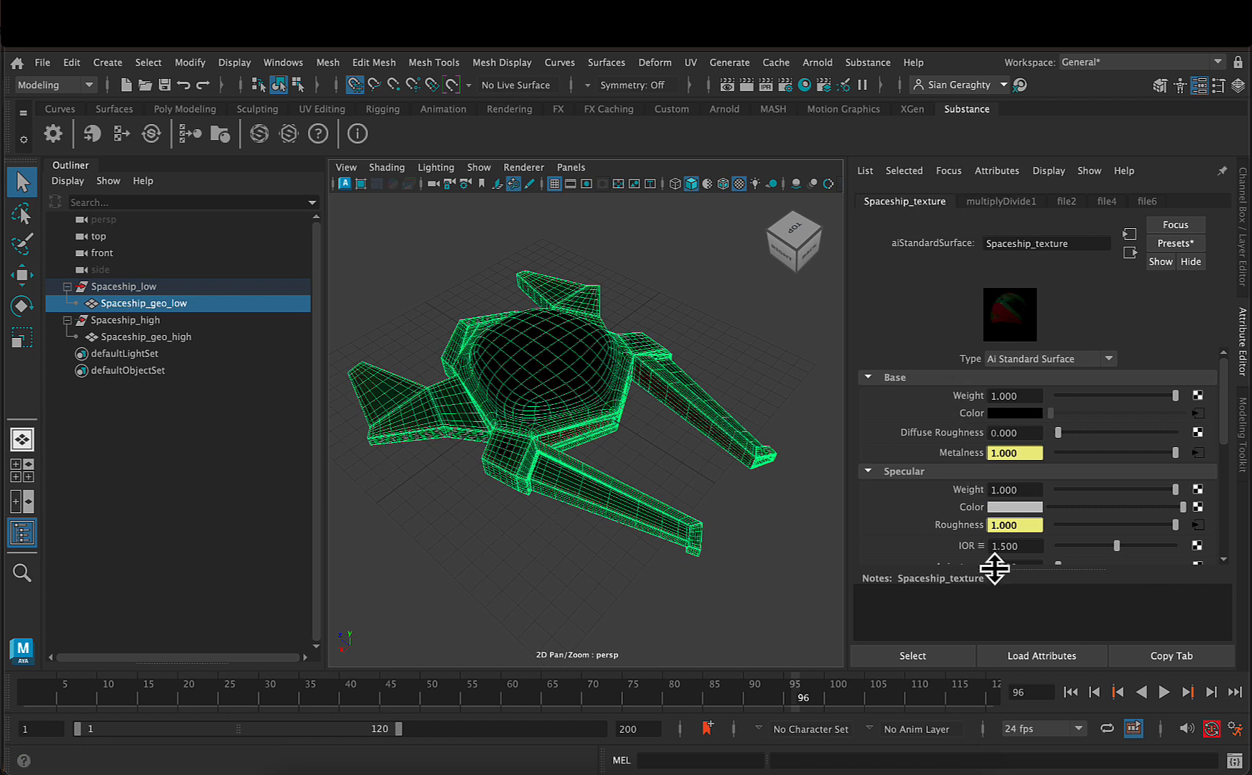
# Enlarge the material's attribute area and try a base weight of 0.391 before restoring it to 1.000
pyautogui.moveTo(991, 568); pyautogui.dragTo(1014, 641)
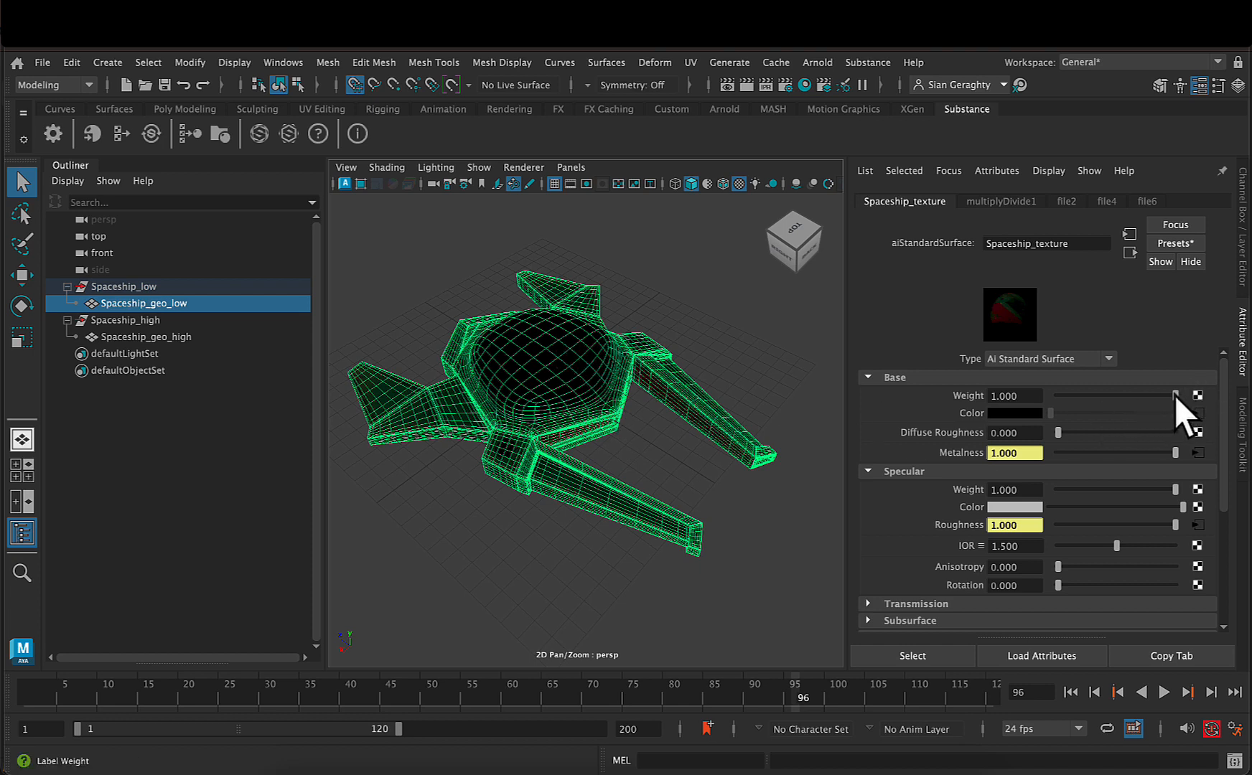
pyautogui.moveTo(1174, 394); pyautogui.dragTo(1103, 392)
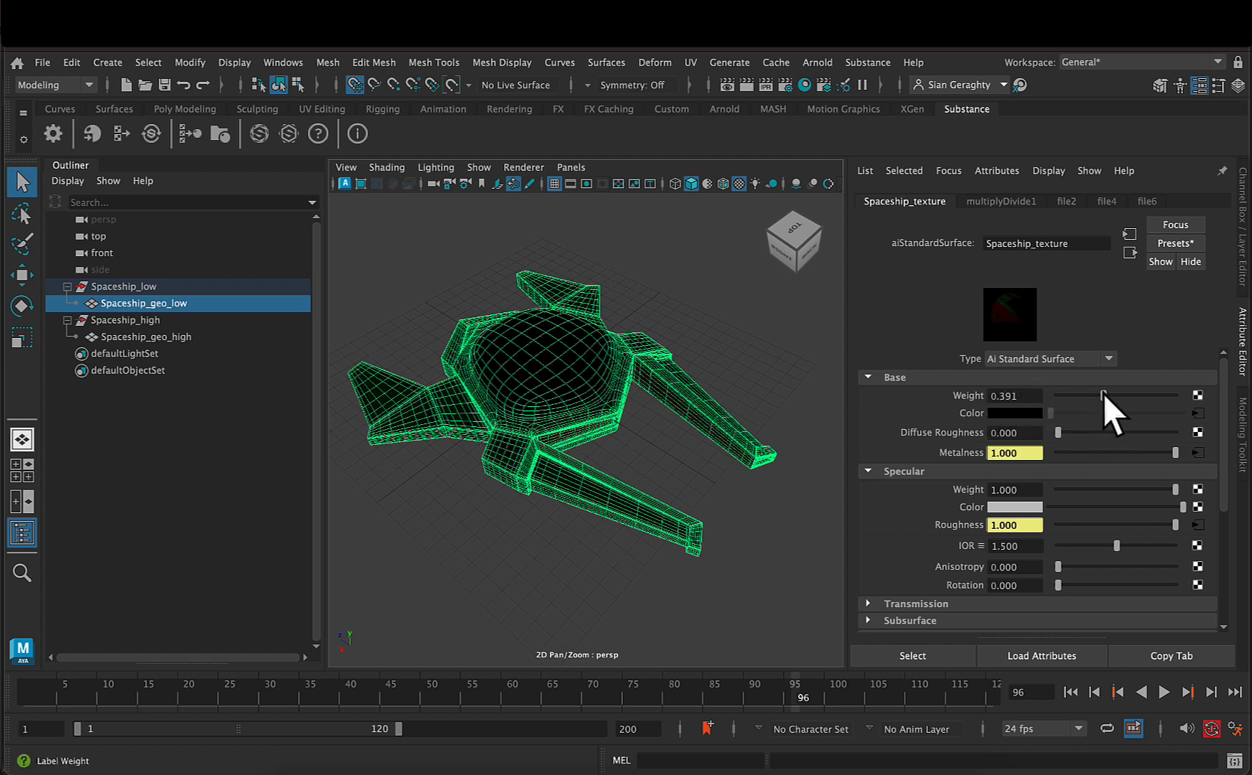
pyautogui.moveTo(1103, 394); pyautogui.dragTo(1218, 402)
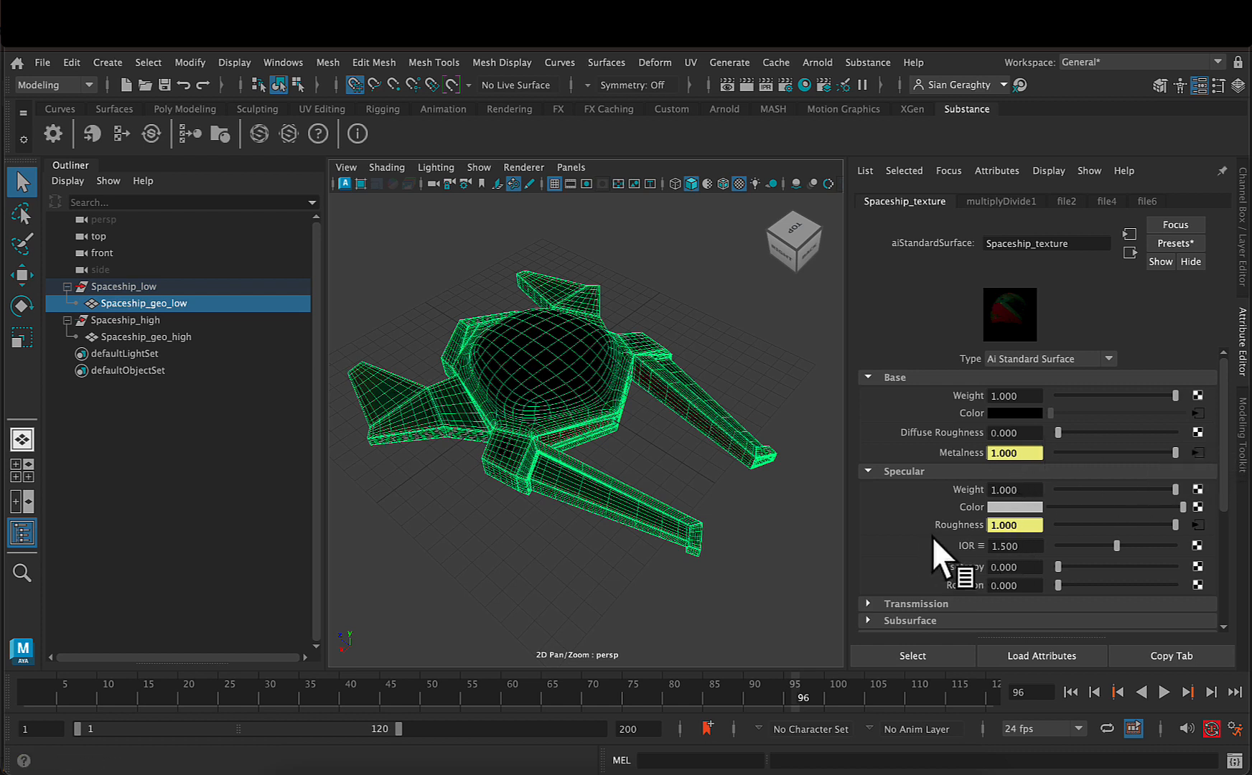
# Trace the material's specular roughness to its image file and examine the color space and Alpha Is Luminance settings
pyautogui.click(1197, 525)
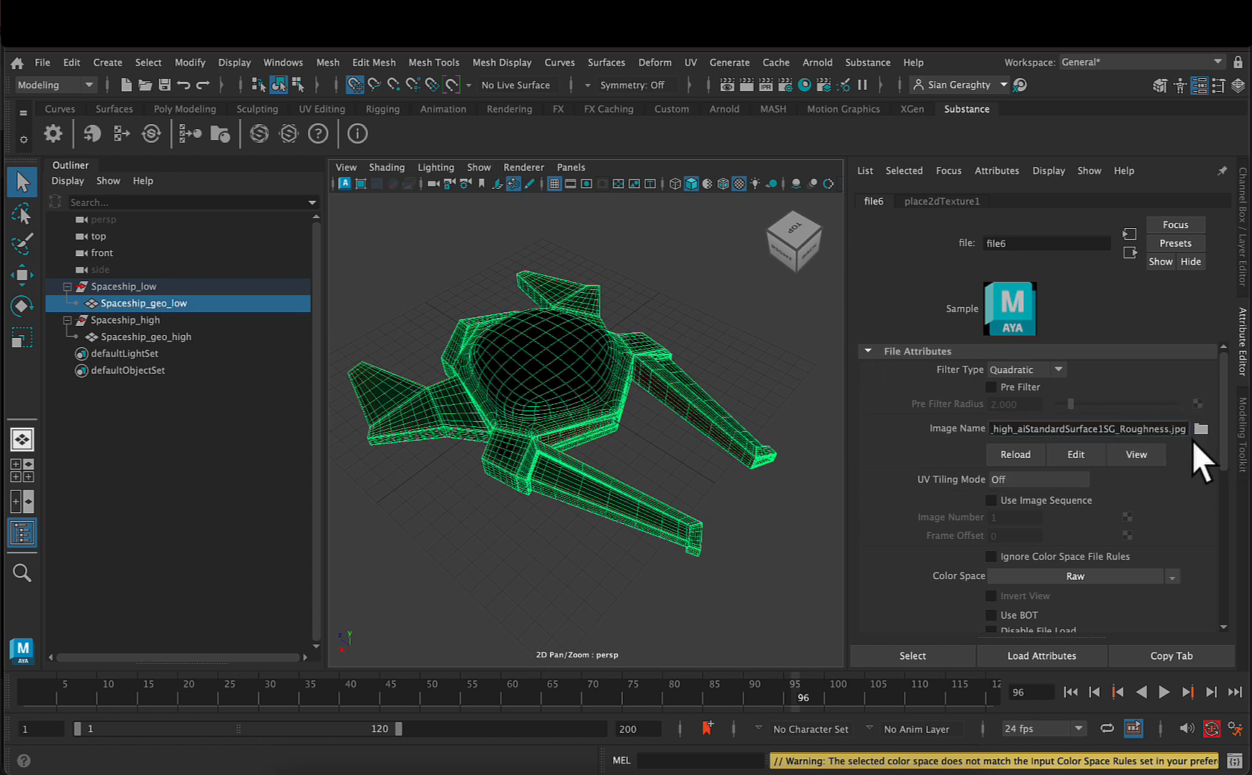
pyautogui.scroll(-3, 1190, 441)
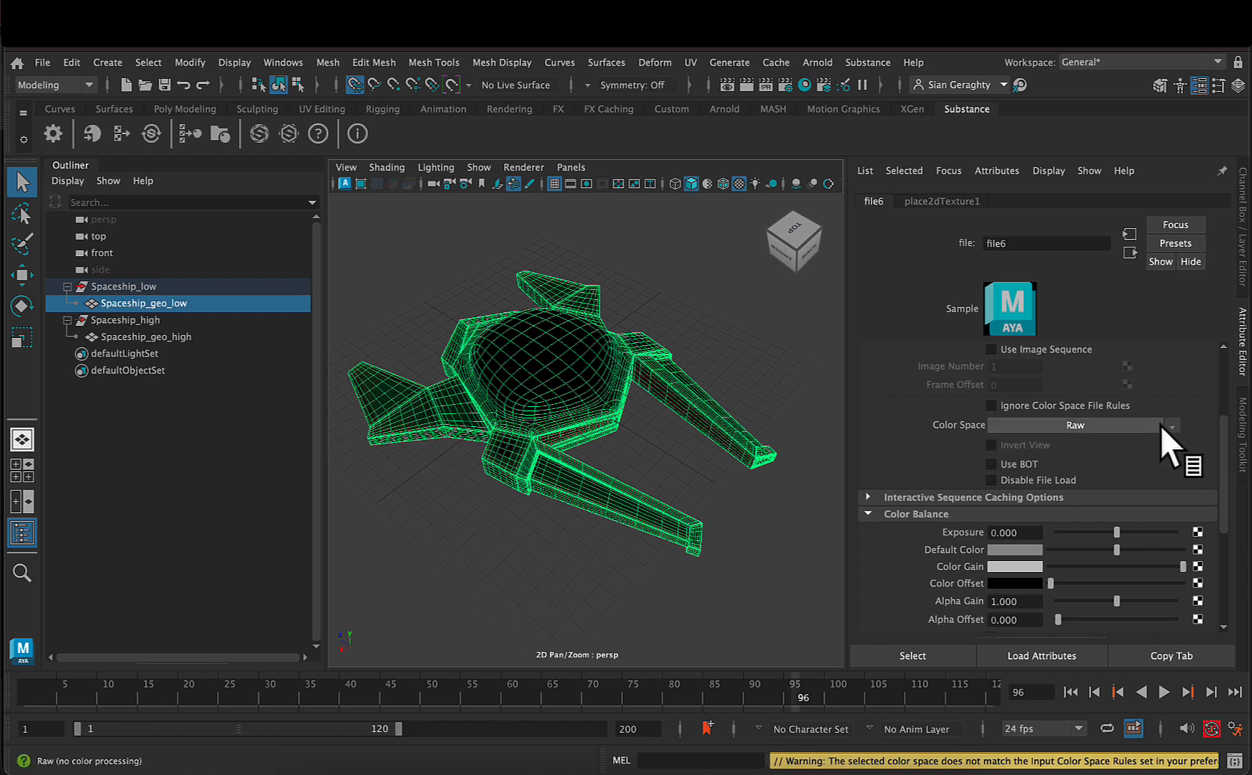
pyautogui.scroll(-2, 1144, 488)
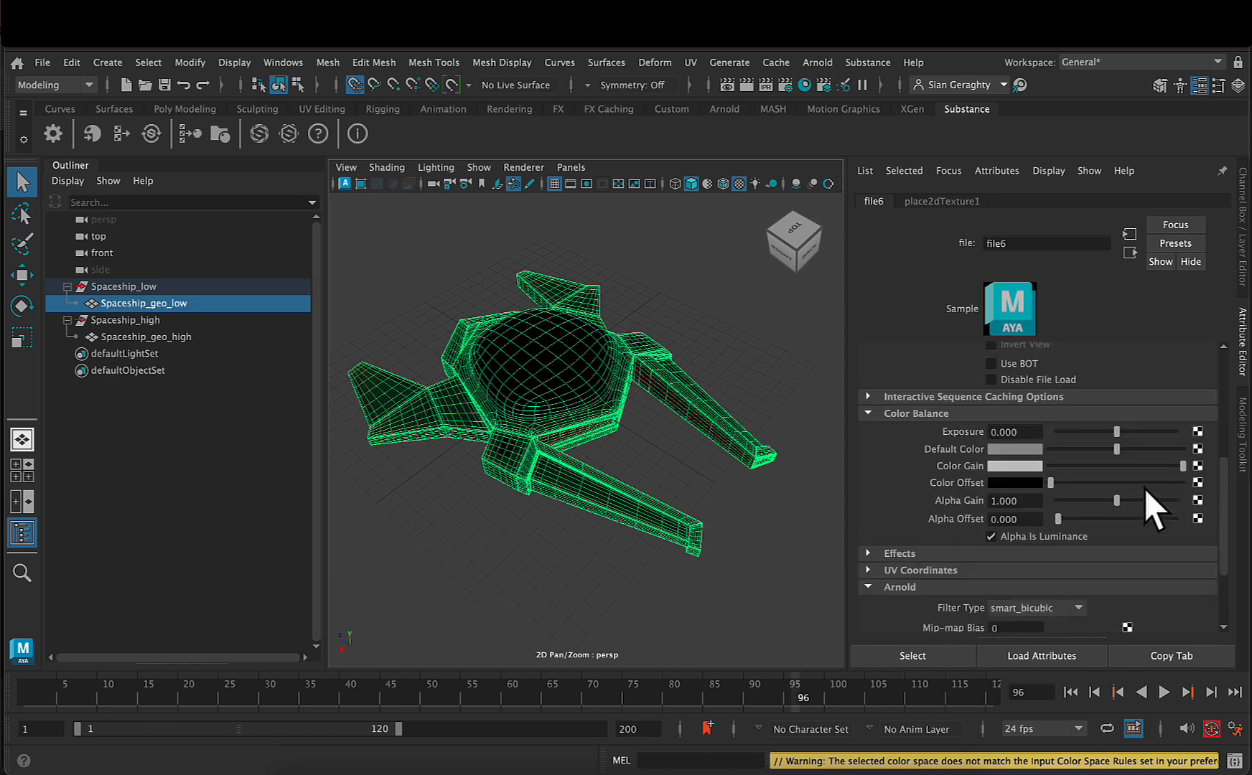
pyautogui.click(867, 414)
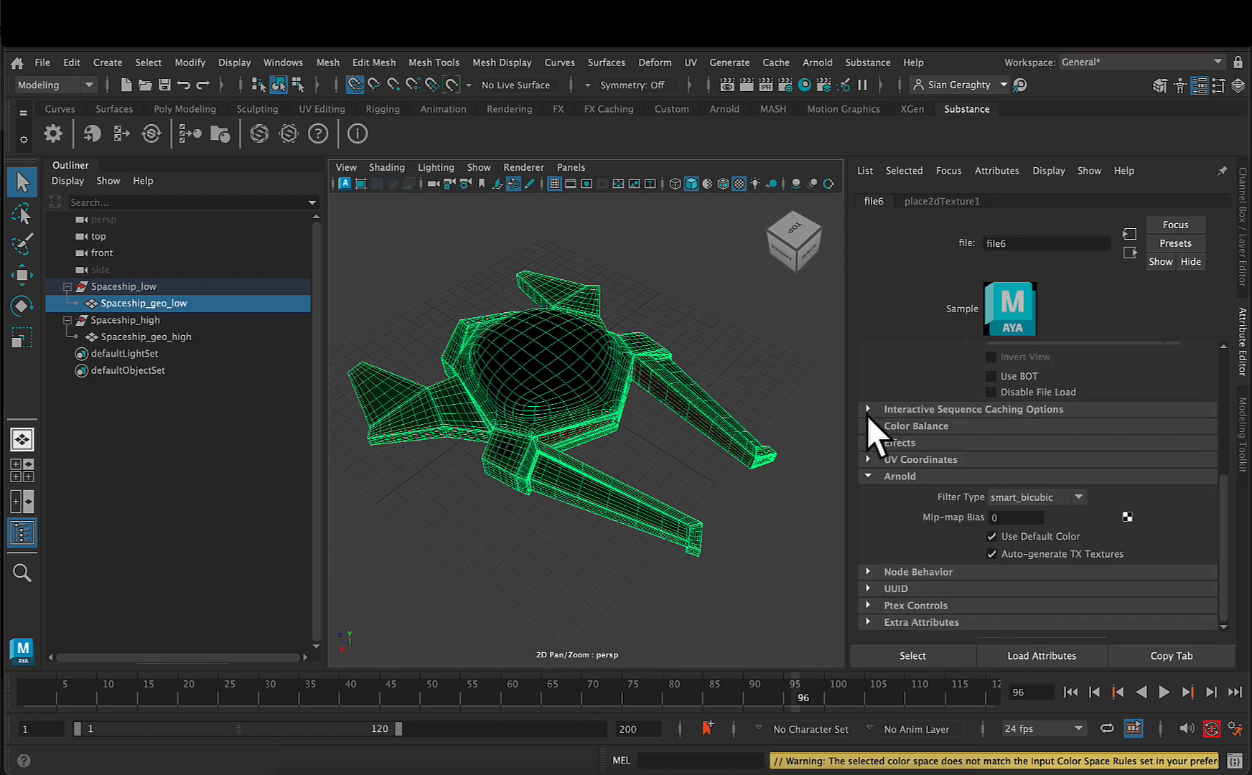
pyautogui.click(868, 425)
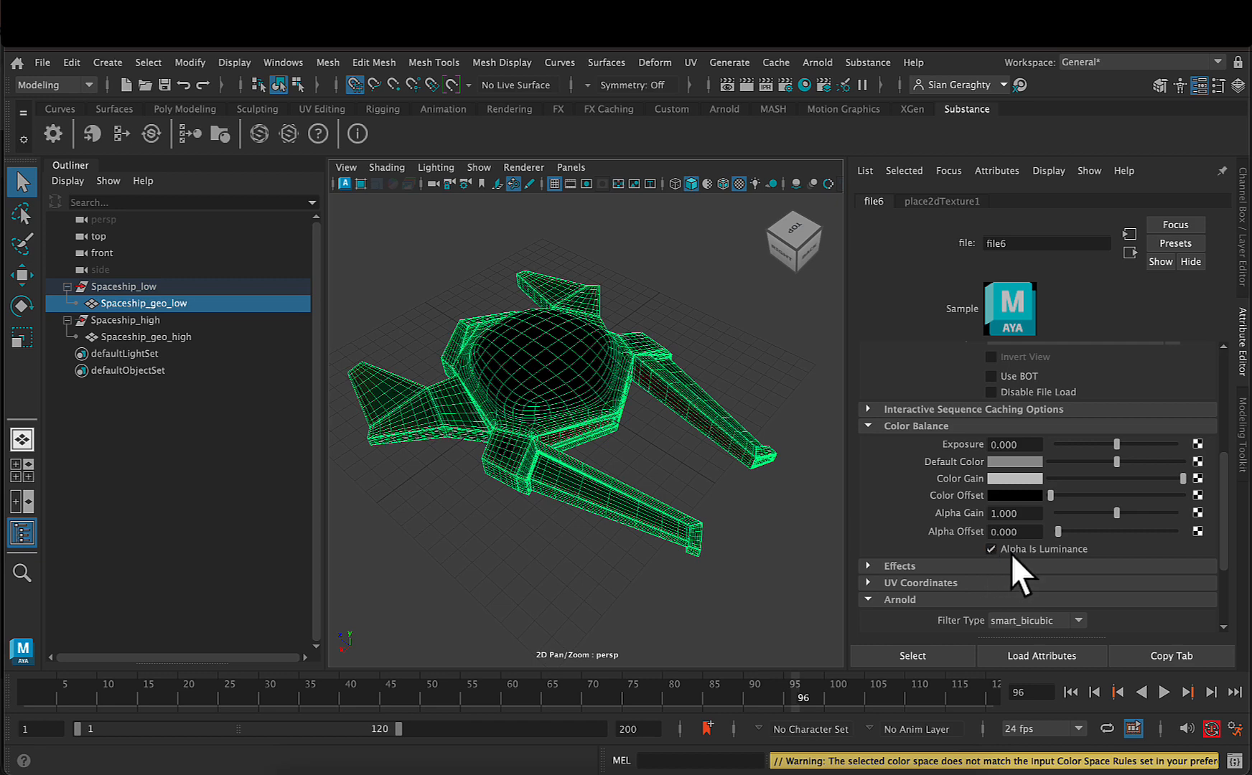
pyautogui.press('super+Tab')
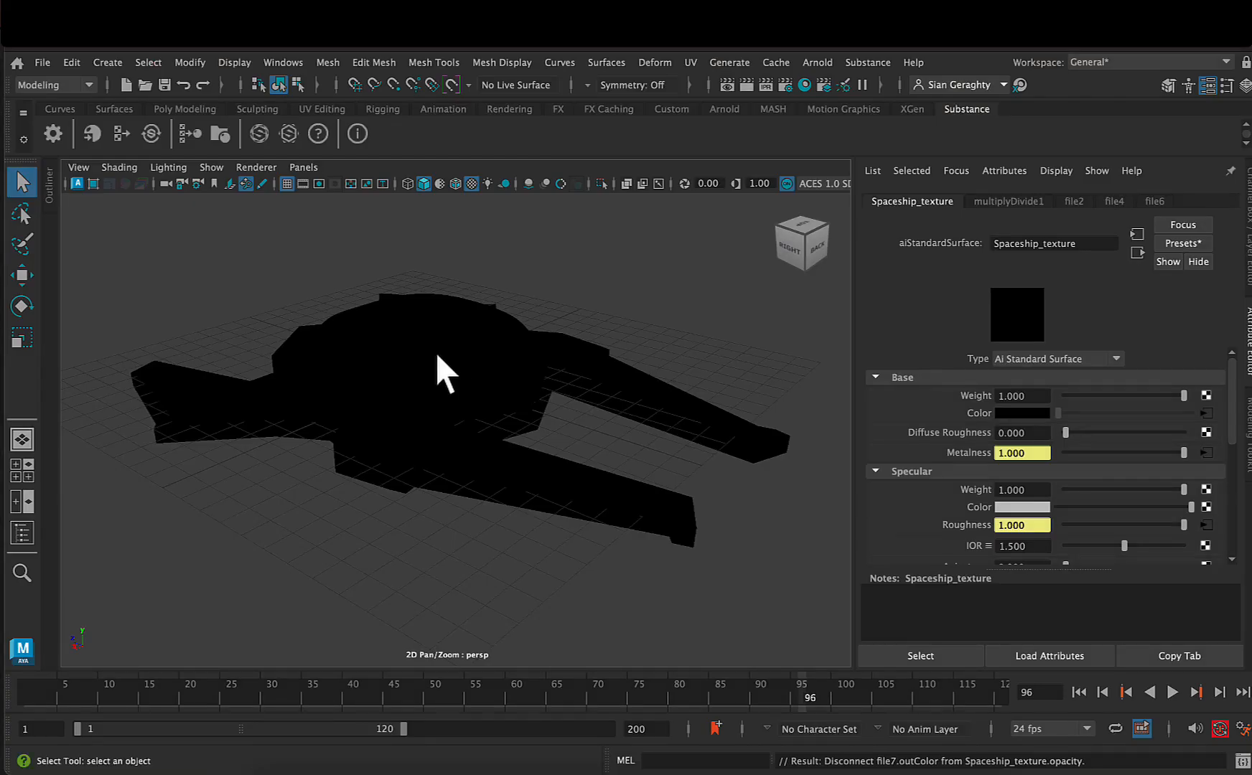
# Connect a File texture to the geometry opacity of the spaceship's Spaceship_texture material
pyautogui.click(432, 357)
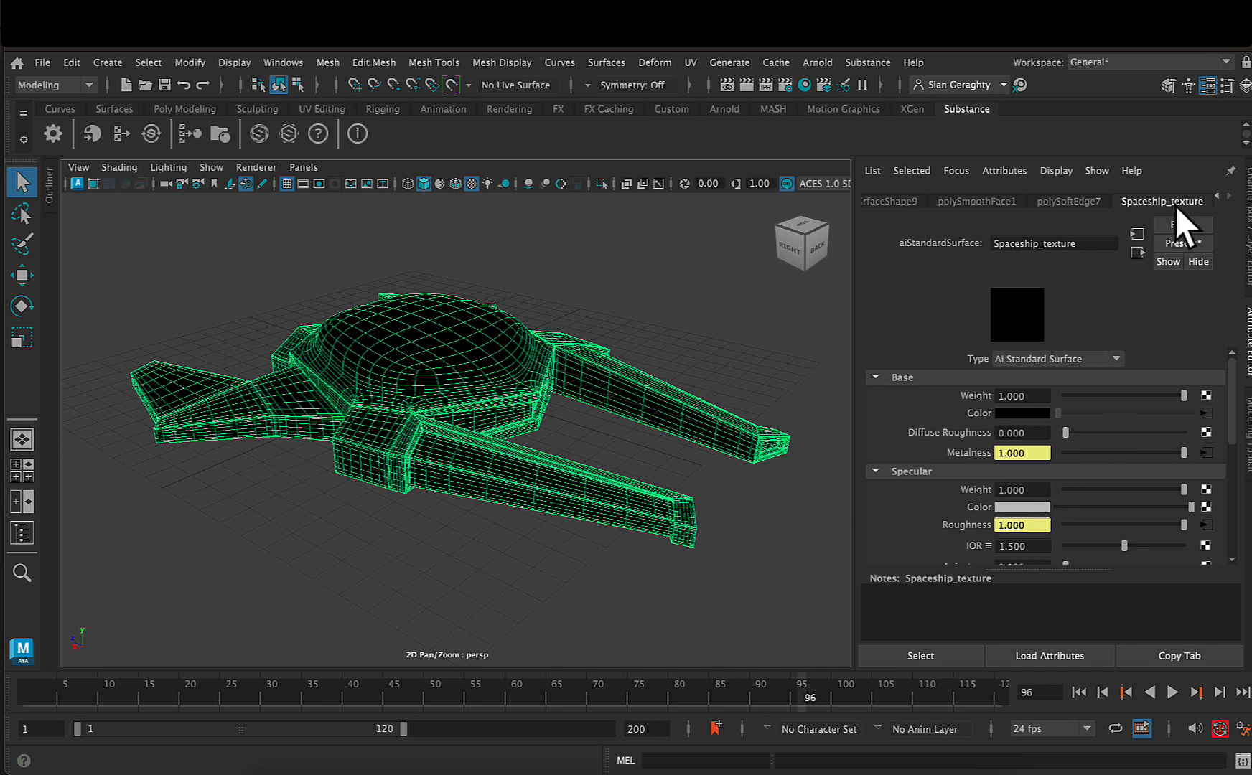
pyautogui.scroll(-10, 1086, 392)
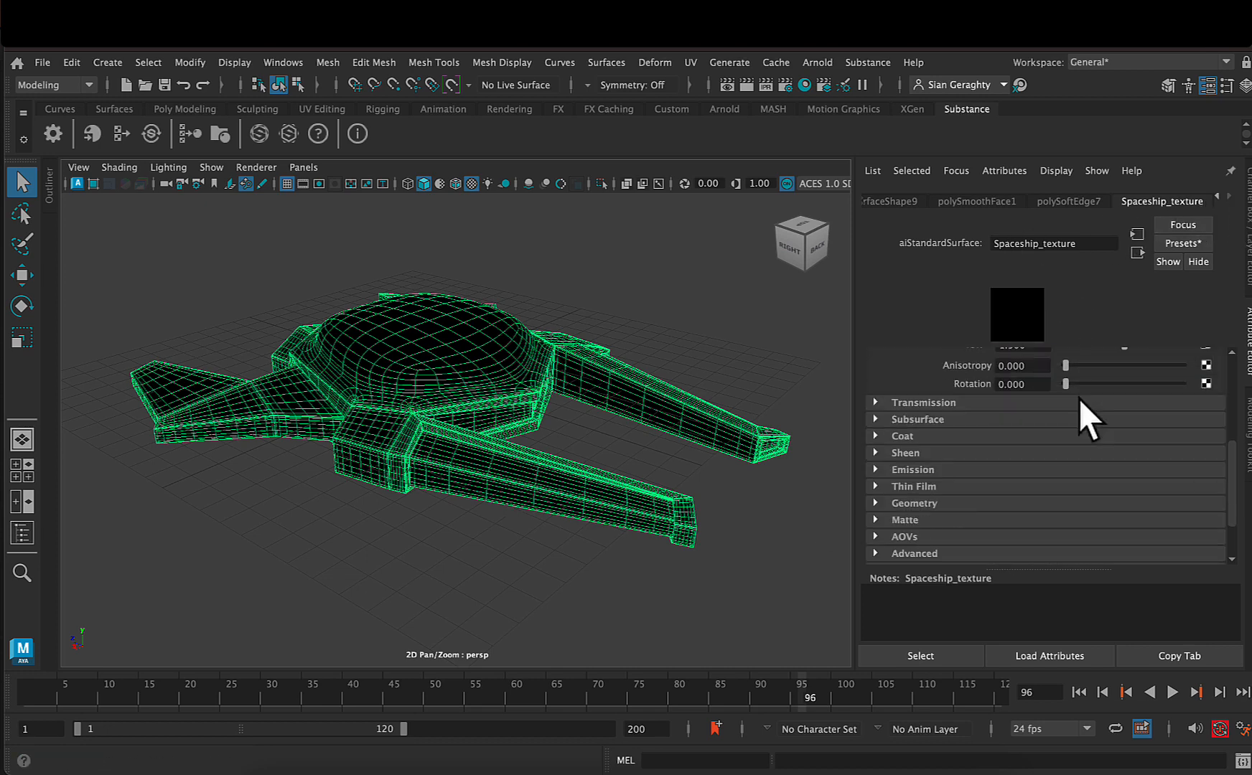
pyautogui.scroll(4, 971, 474)
pyautogui.scroll(-2, 972, 474)
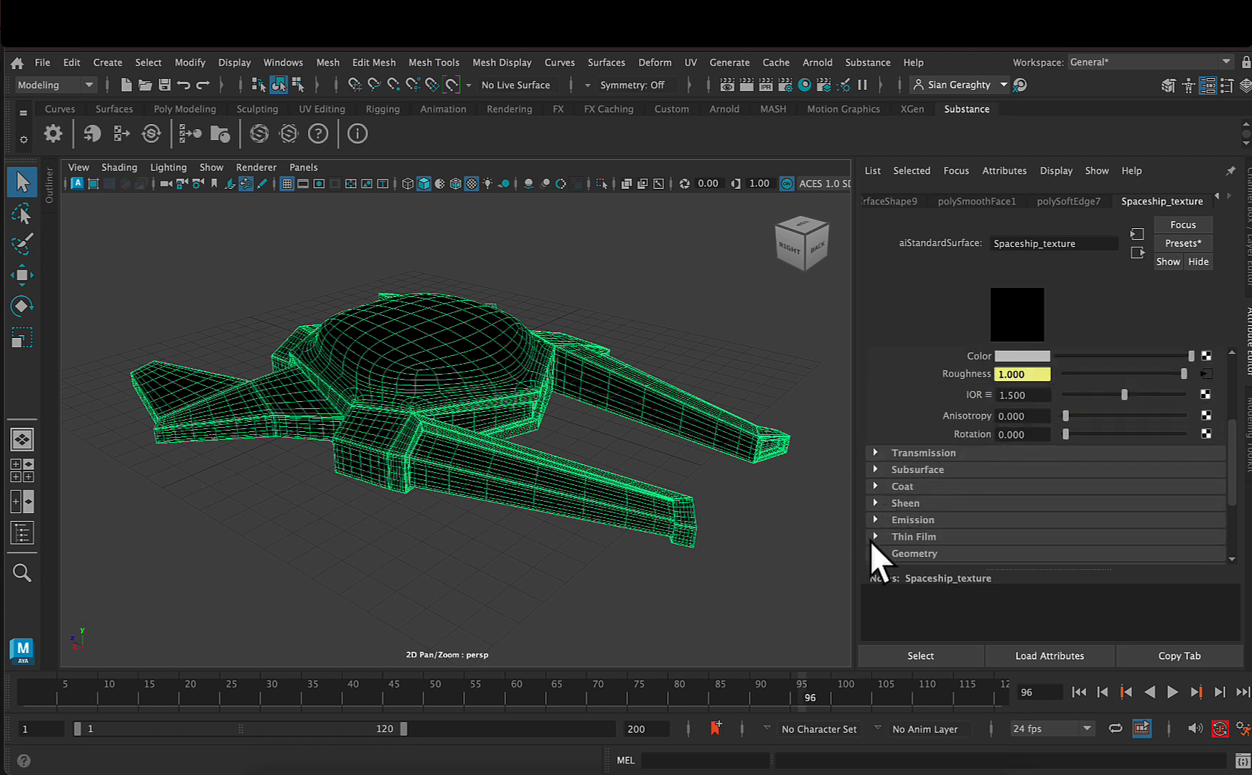
pyautogui.scroll(-2, 875, 535)
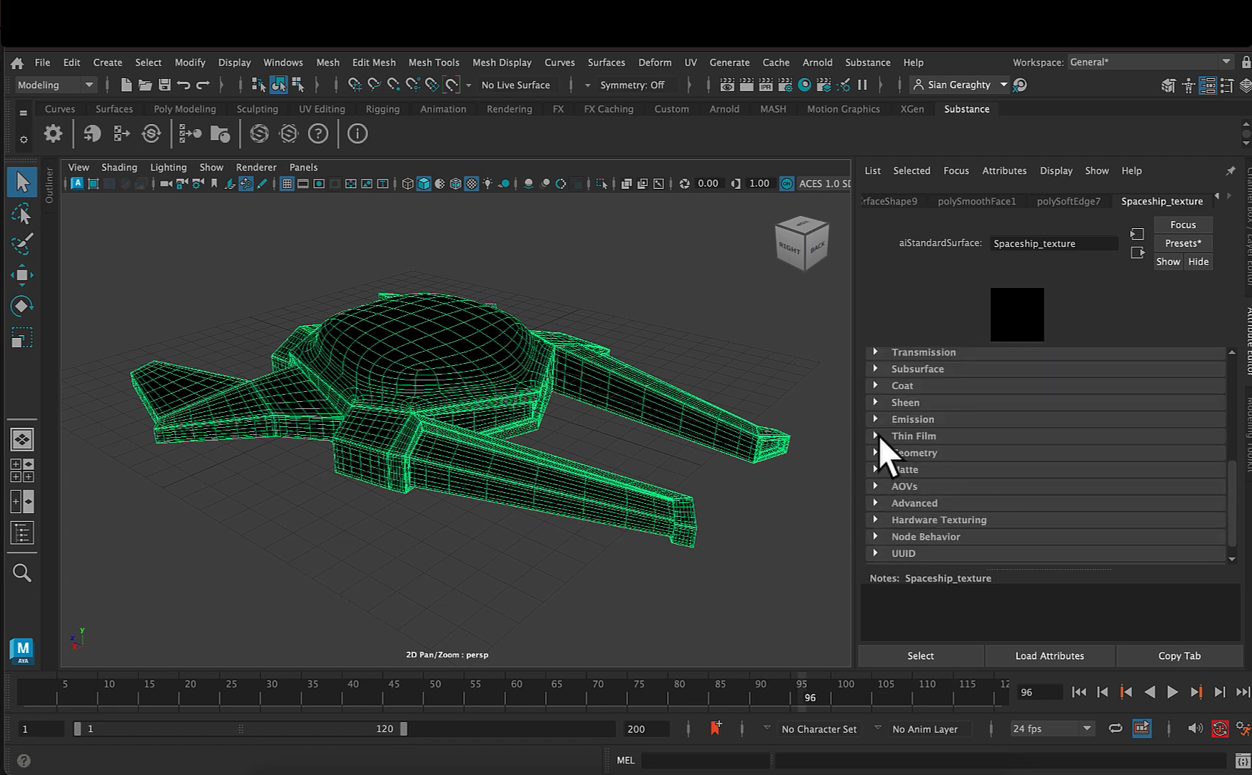
pyautogui.click(875, 454)
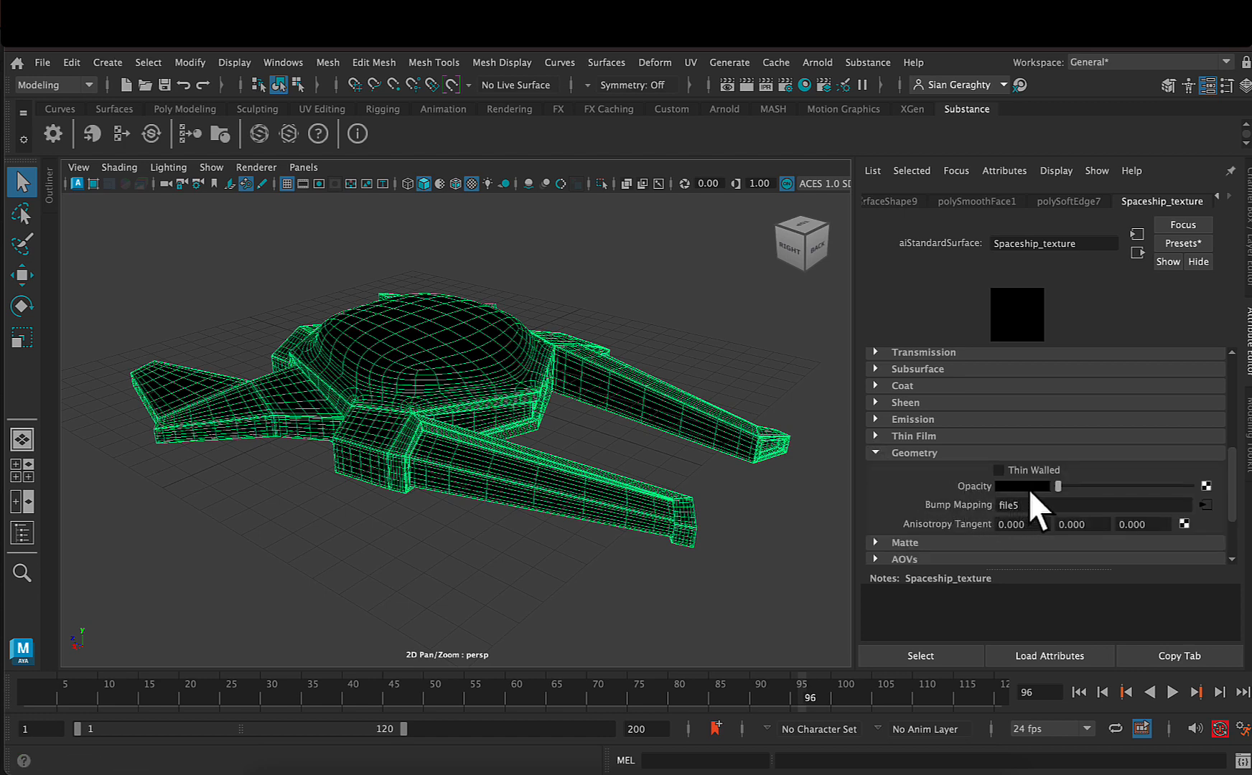
pyautogui.click(1206, 486)
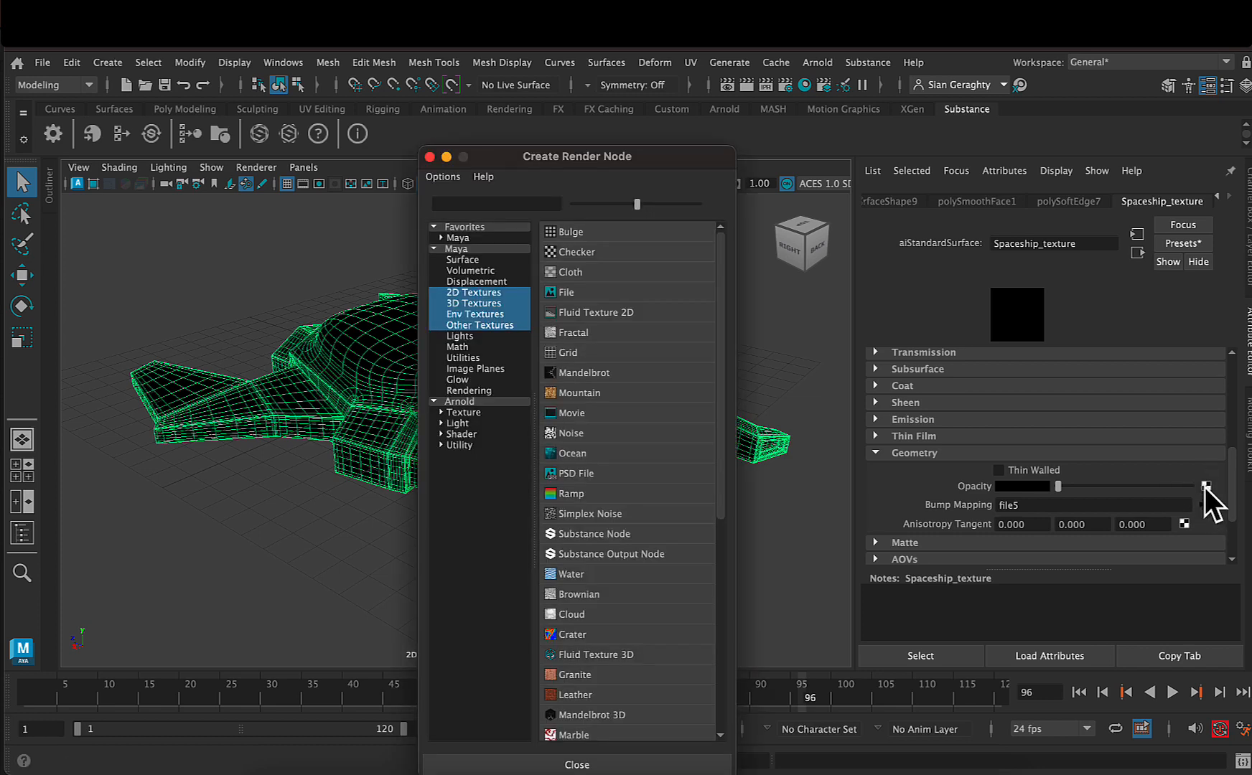
pyautogui.click(557, 291)
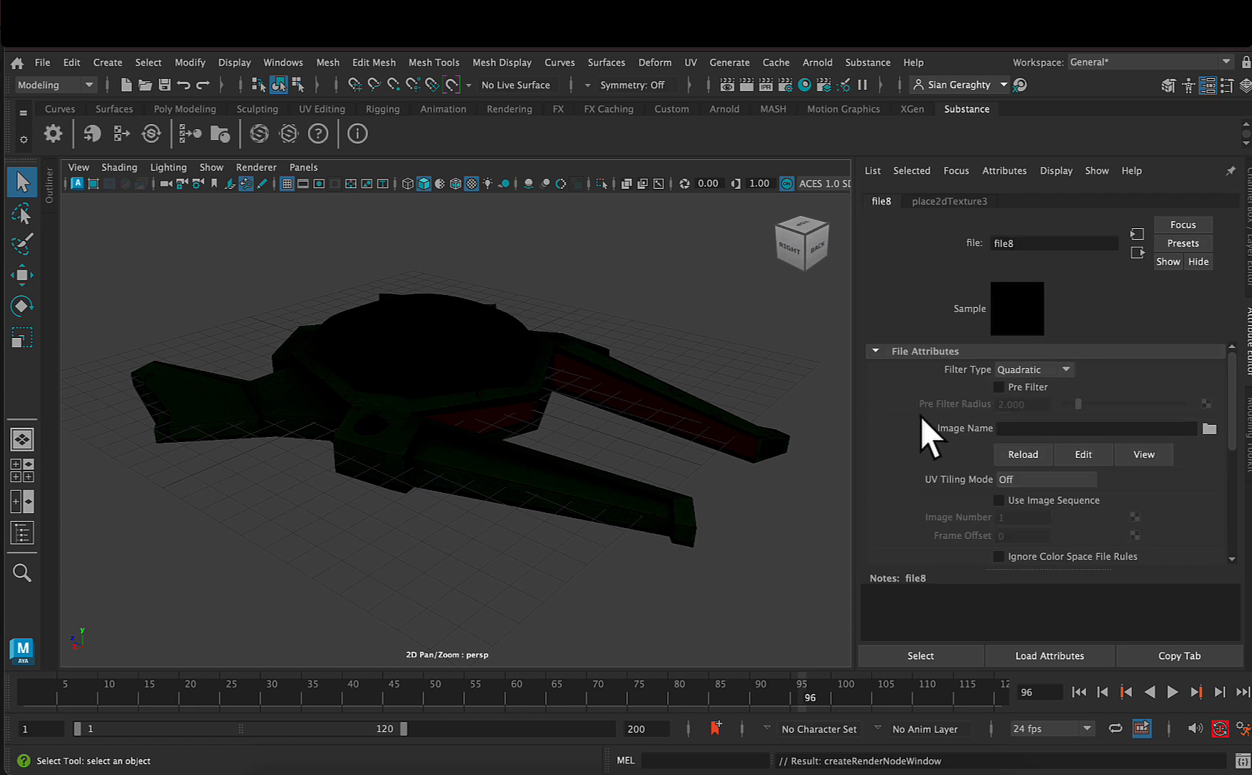
# Load Spaceship_high_aiStandardSurface1SG_Opacity_original.jpg as the opacity texture's image and check the spaceship from a slightly different angle
pyautogui.click(1211, 430)
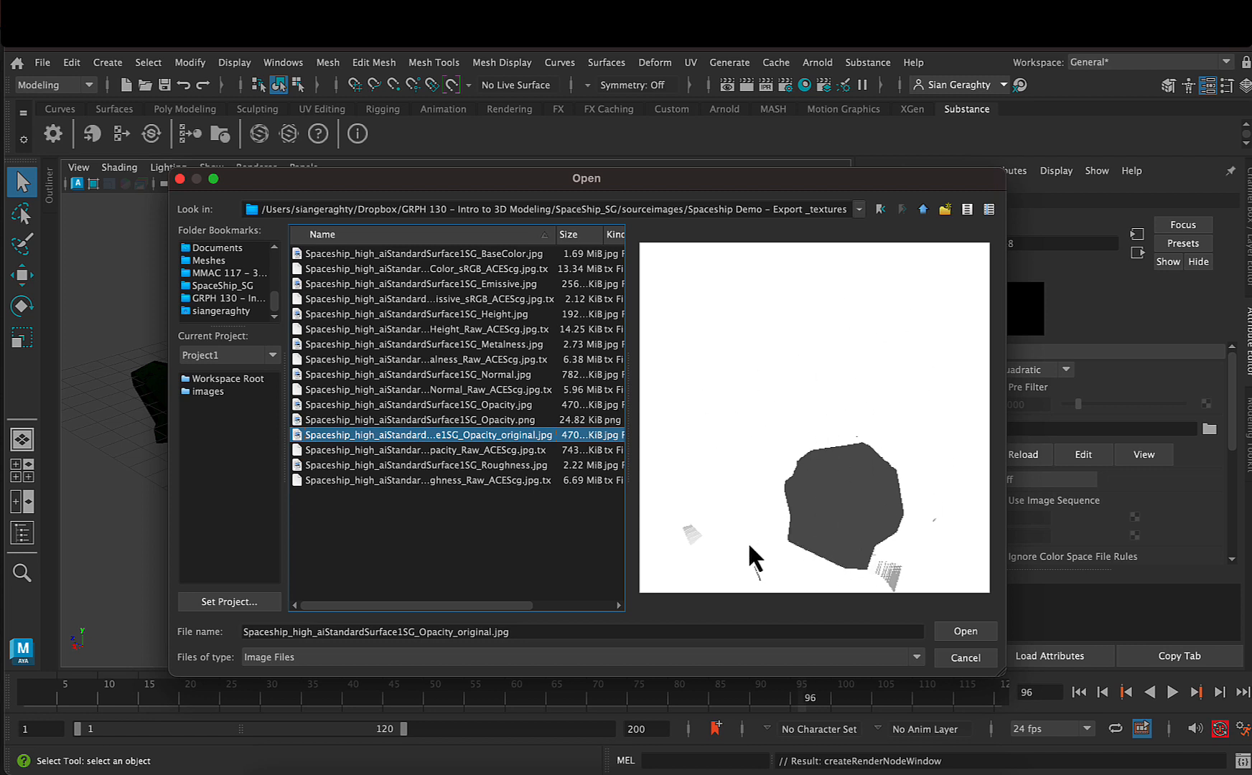
pyautogui.click(950, 633)
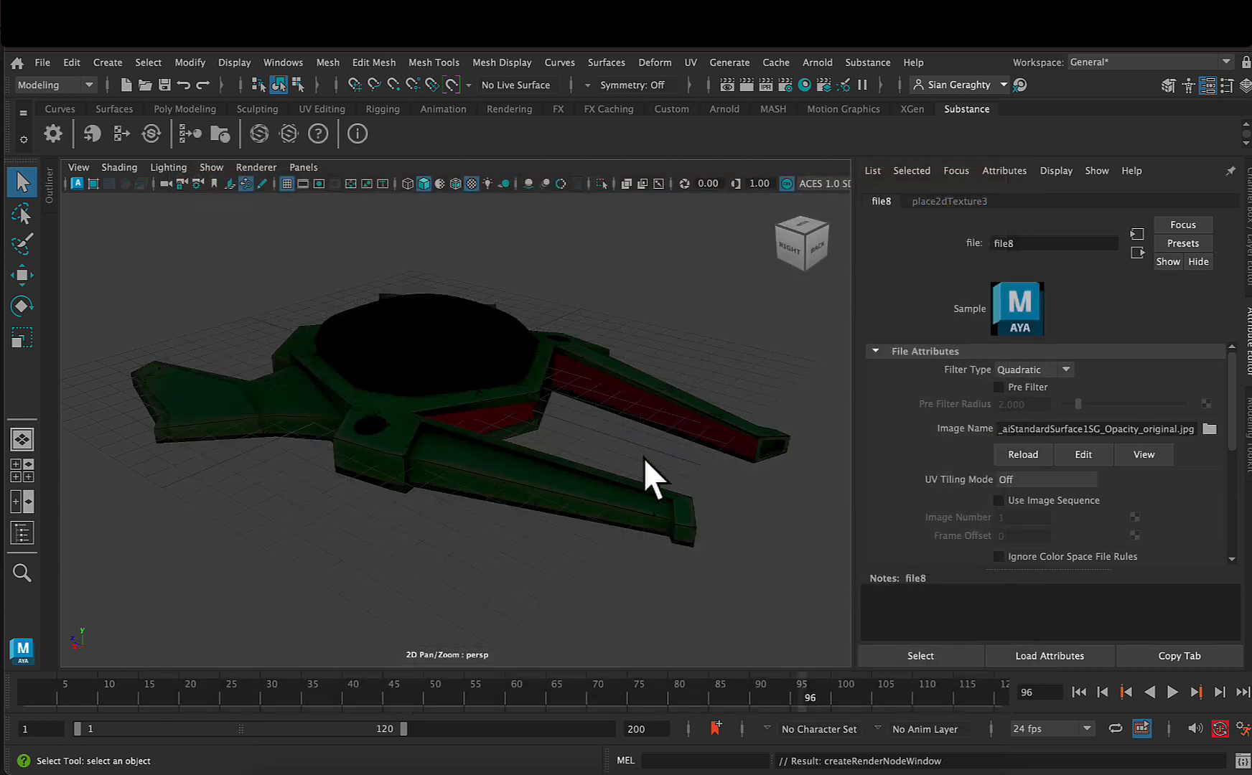
pyautogui.moveTo(655, 463)
pyautogui.keyDown('alt'); pyautogui.mouseDown()
pyautogui.moveTo(625, 445)
pyautogui.moveTo(605, 405)
pyautogui.moveTo(651, 455)
pyautogui.moveTo(661, 498)
pyautogui.moveTo(648, 510)
pyautogui.moveTo(626, 457)
pyautogui.moveTo(653, 461)
pyautogui.moveTo(644, 482)
pyautogui.moveTo(648, 464)
pyautogui.mouseUp(); pyautogui.keyUp('alt')
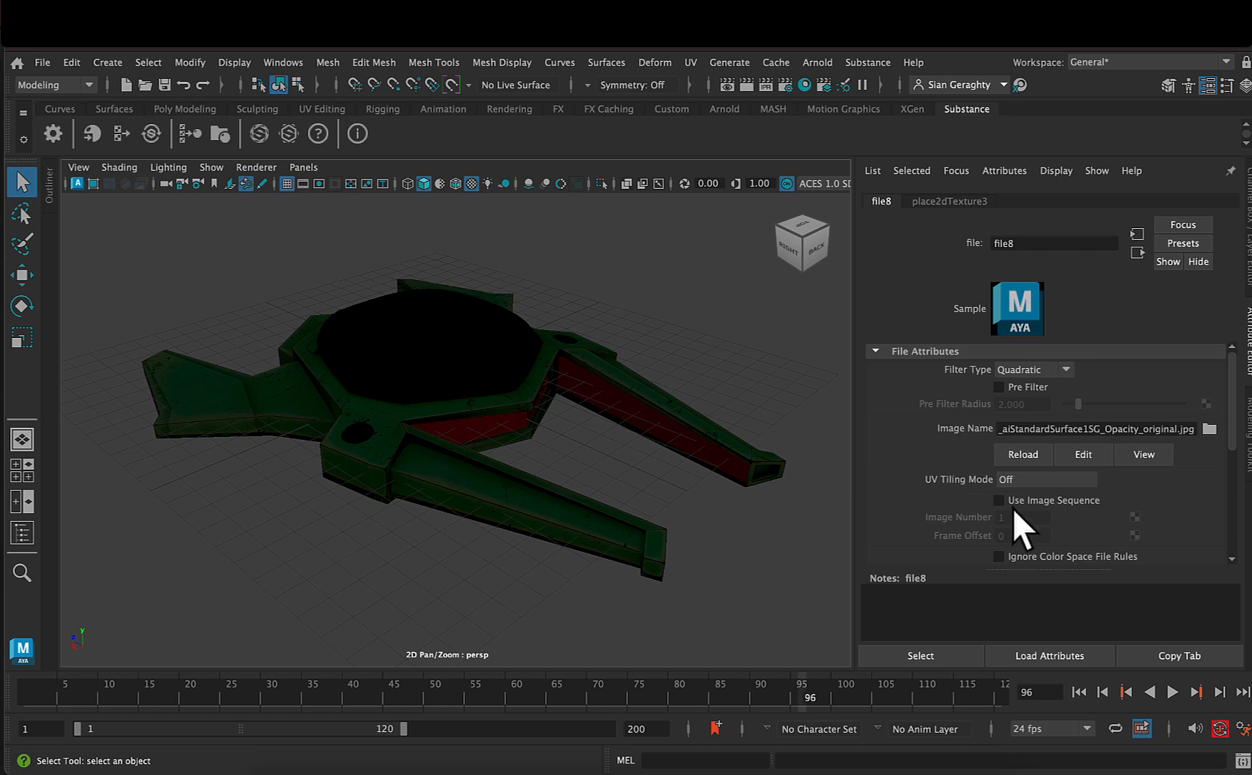
# Make the opacity texture ignore color space file rules, set its color space to Raw, and enable Alpha Is Luminance
pyautogui.scroll(-5, 1066, 540)
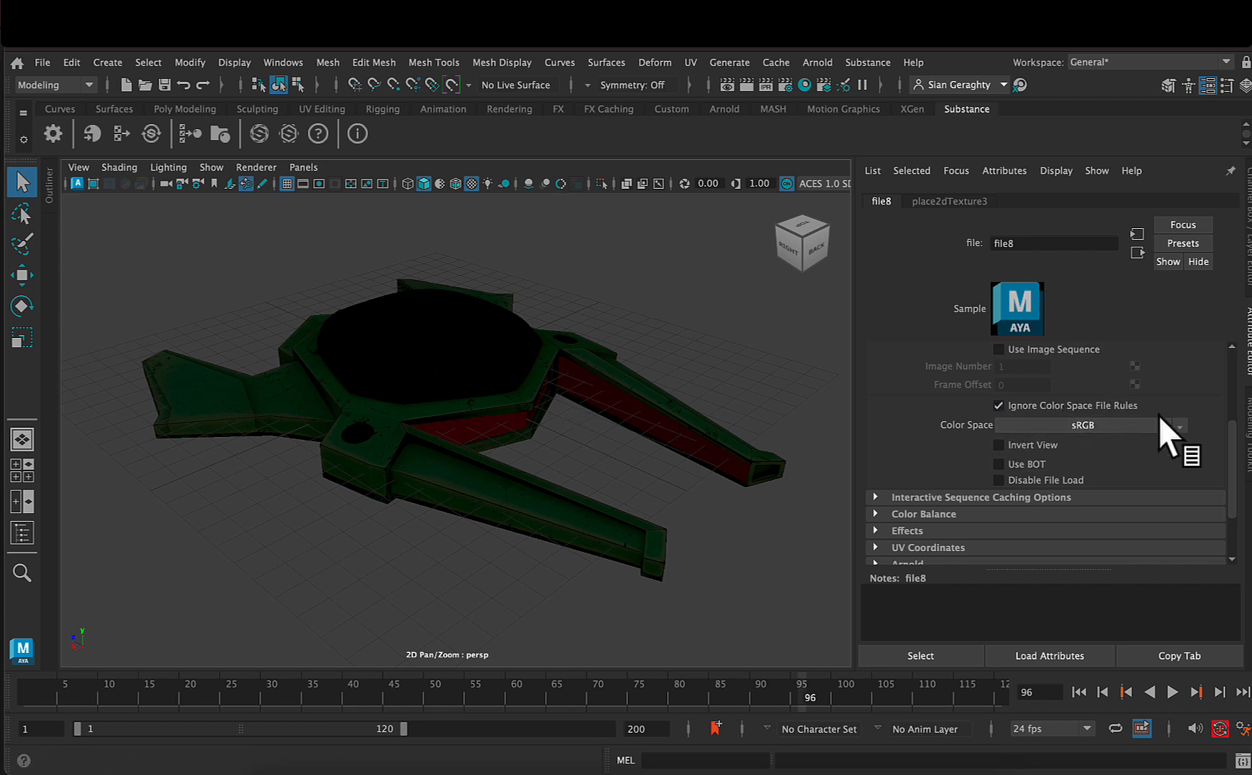
pyautogui.click(1179, 425)
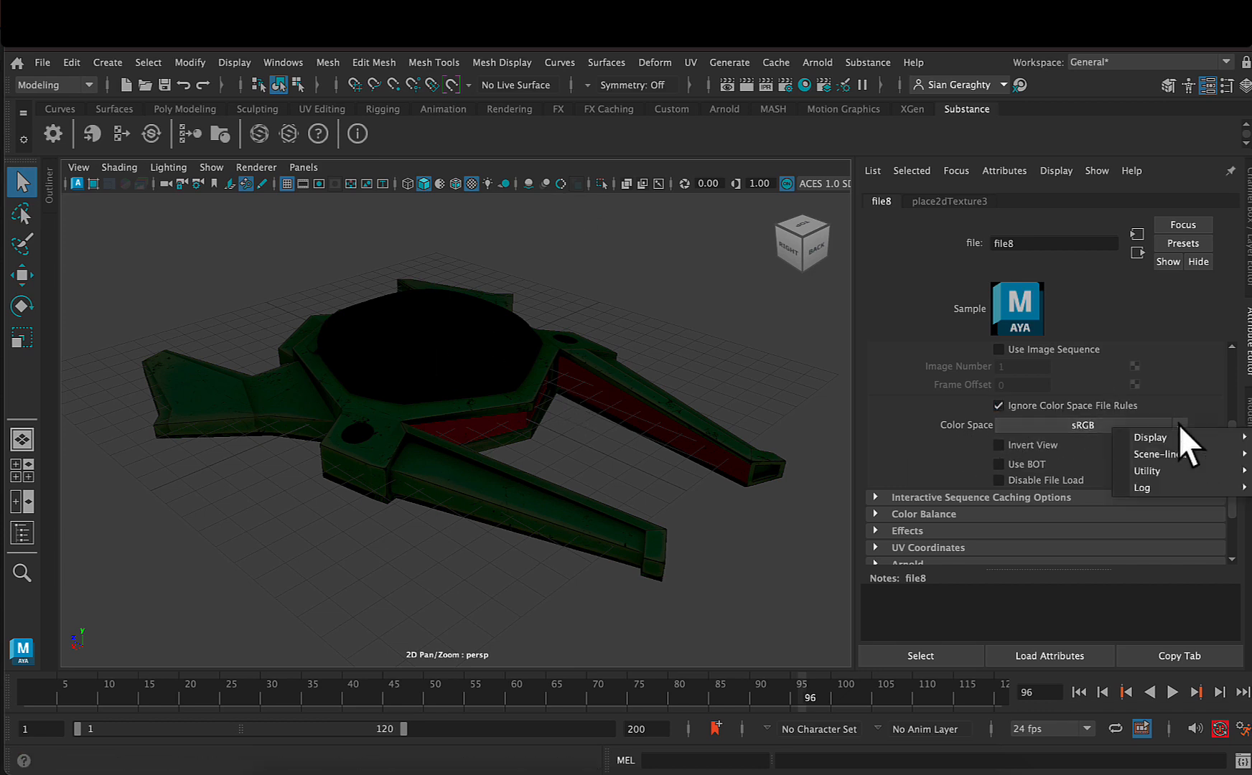
pyautogui.moveTo(1186, 459)
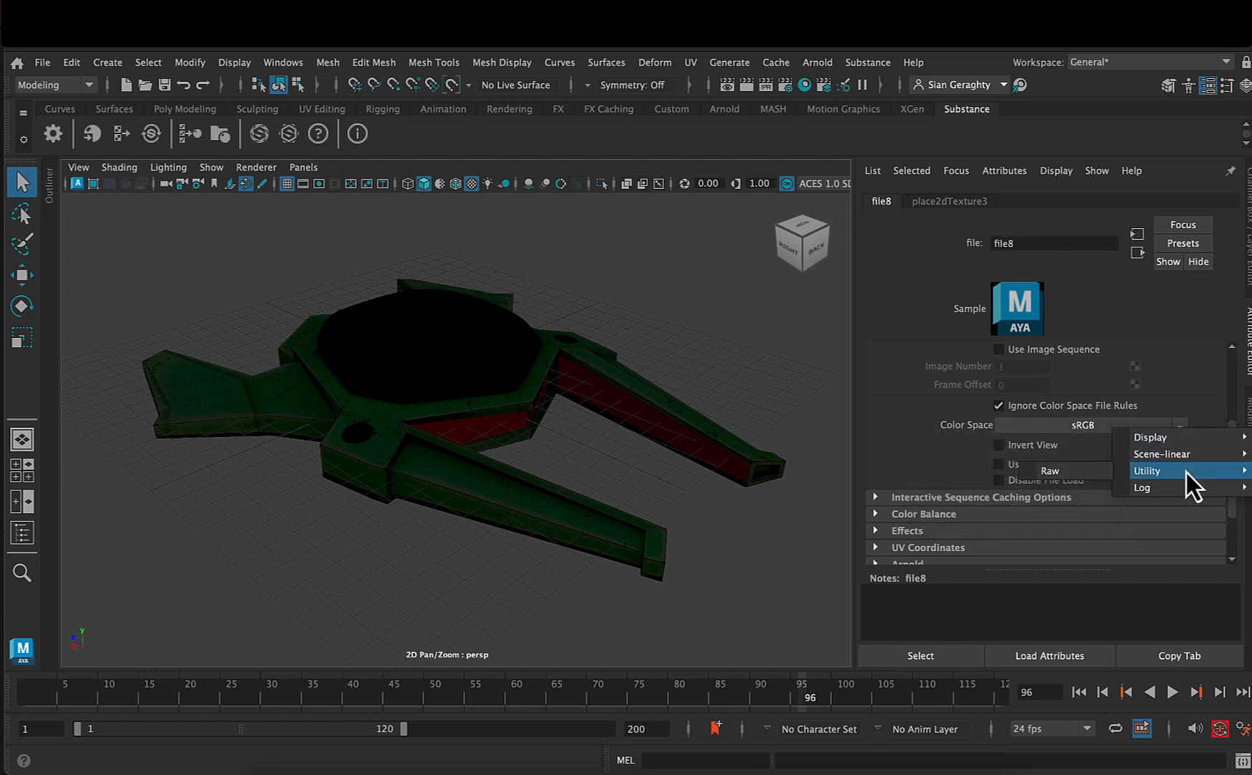
pyautogui.click(1101, 473)
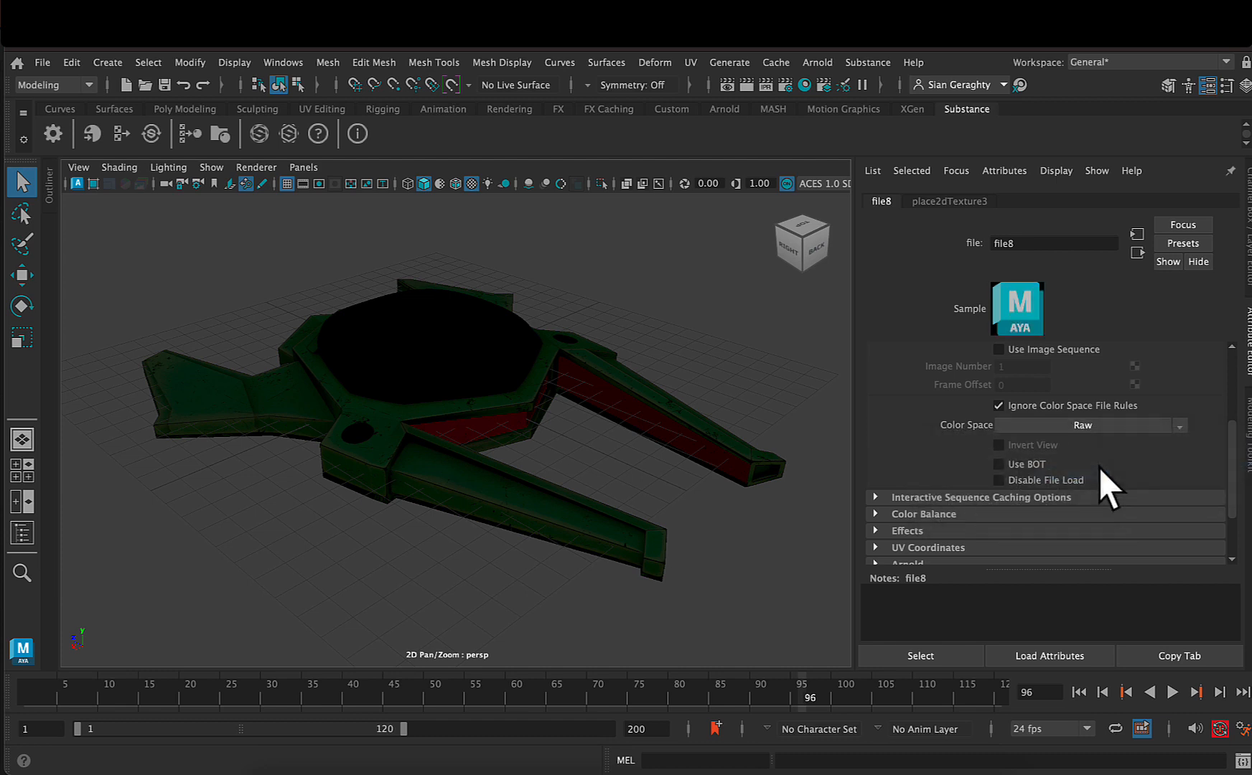
pyautogui.click(875, 514)
pyautogui.scroll(-5, 1074, 529)
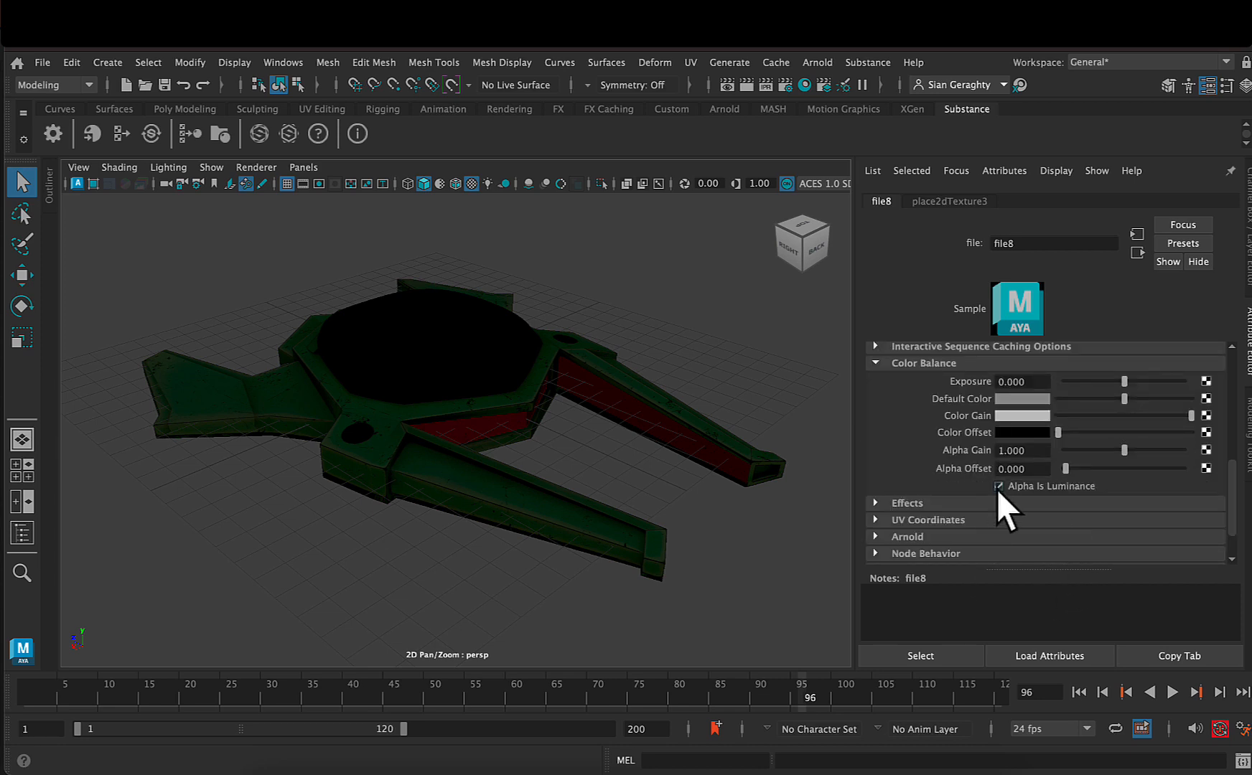
pyautogui.click(726, 359)
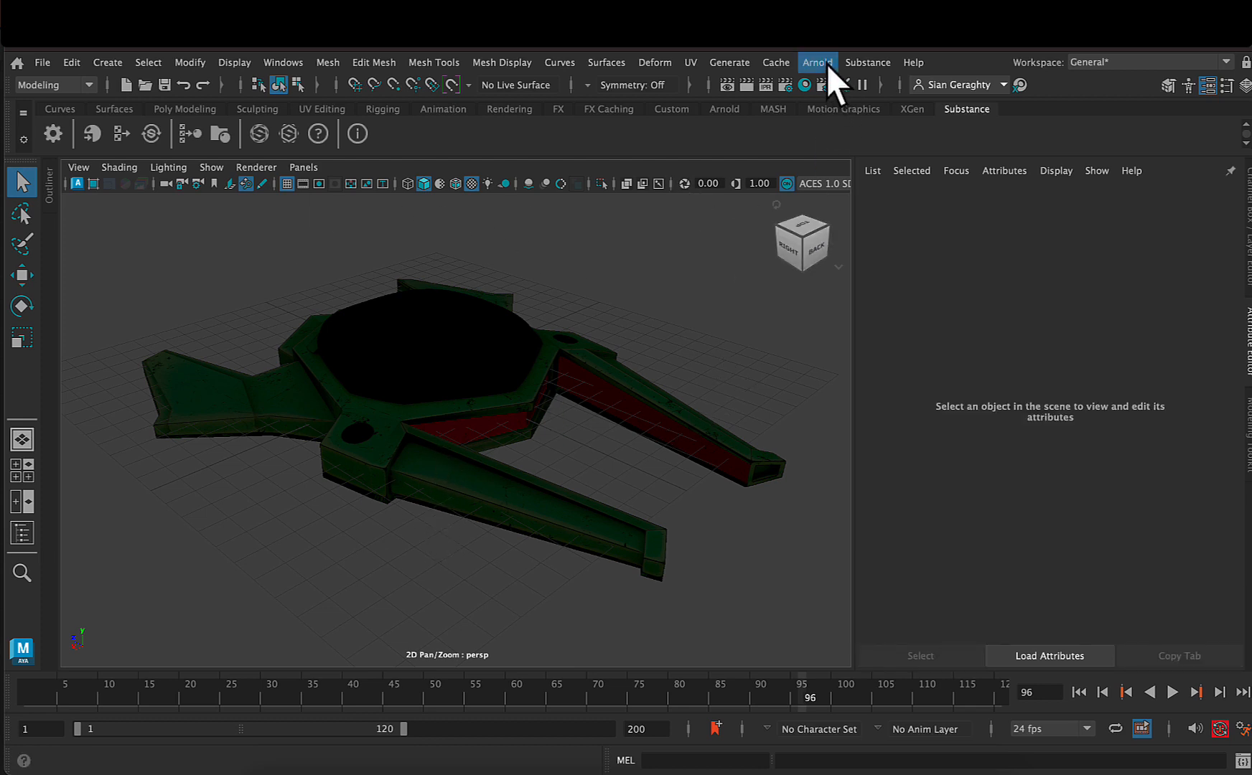
# Save the scene in the Project1 folder as SpaceShip_008_exportedToSubstance_in Maya.mb
pyautogui.click(41, 65)
pyautogui.click(74, 145)
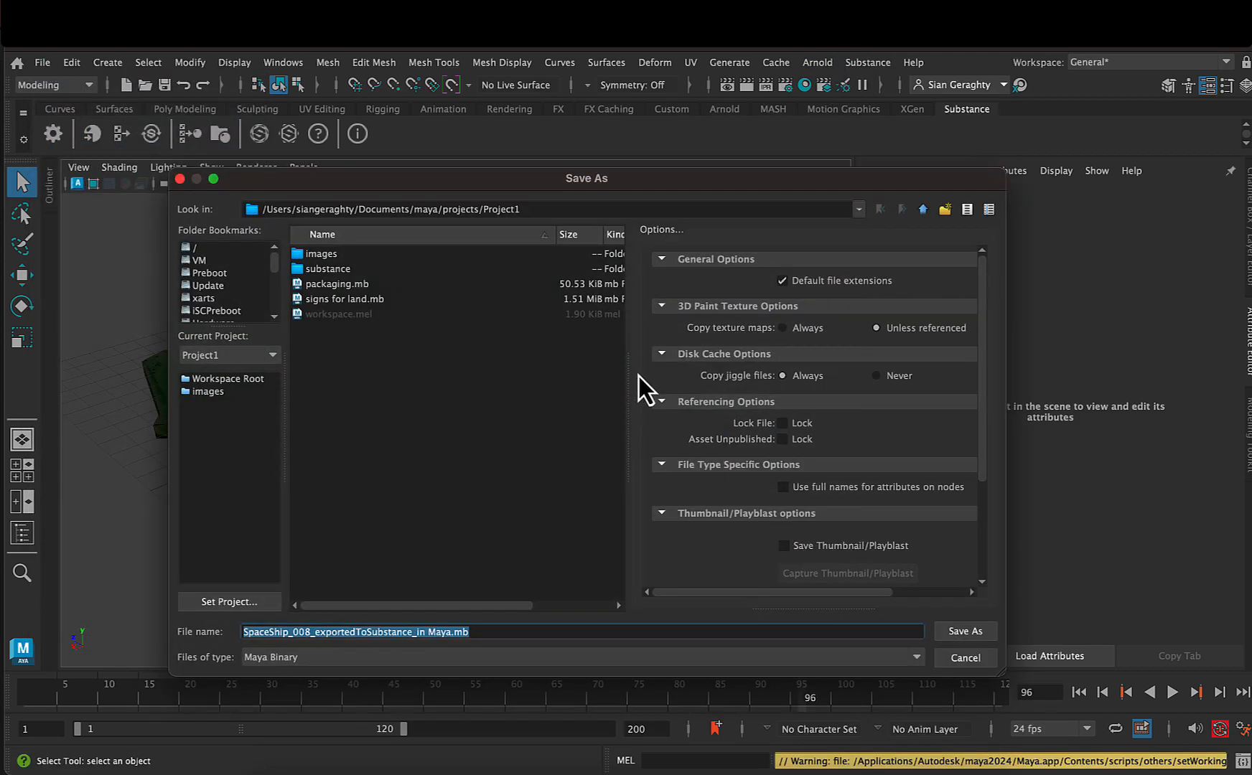
pyautogui.click(447, 635)
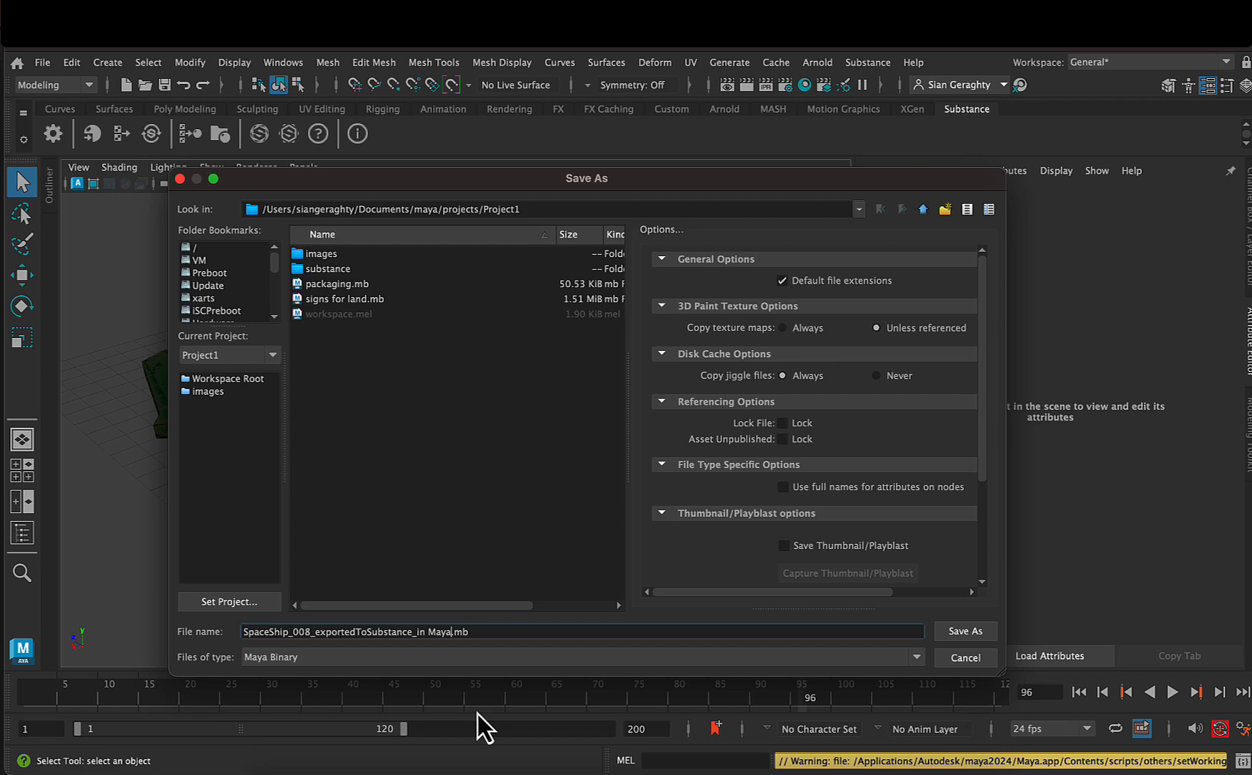
pyautogui.click(962, 634)
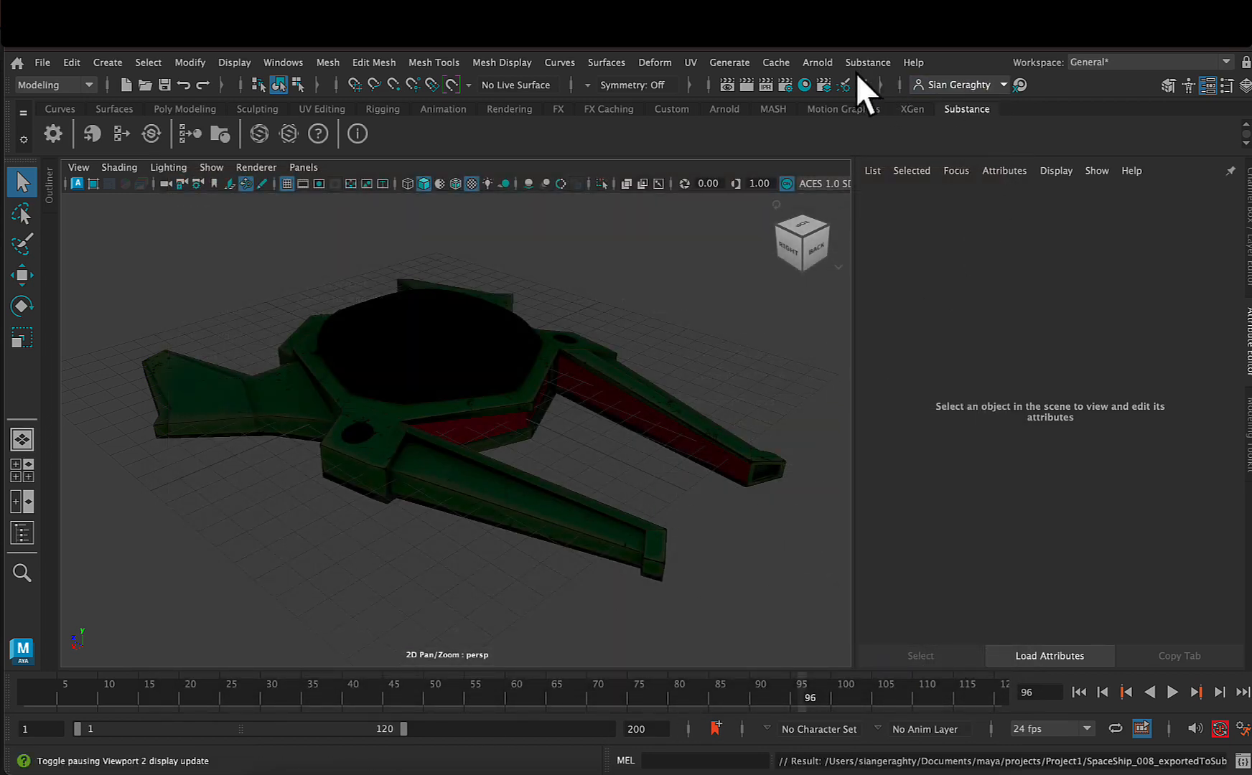
# Add an Arnold skydome light to the scene
pyautogui.click(817, 63)
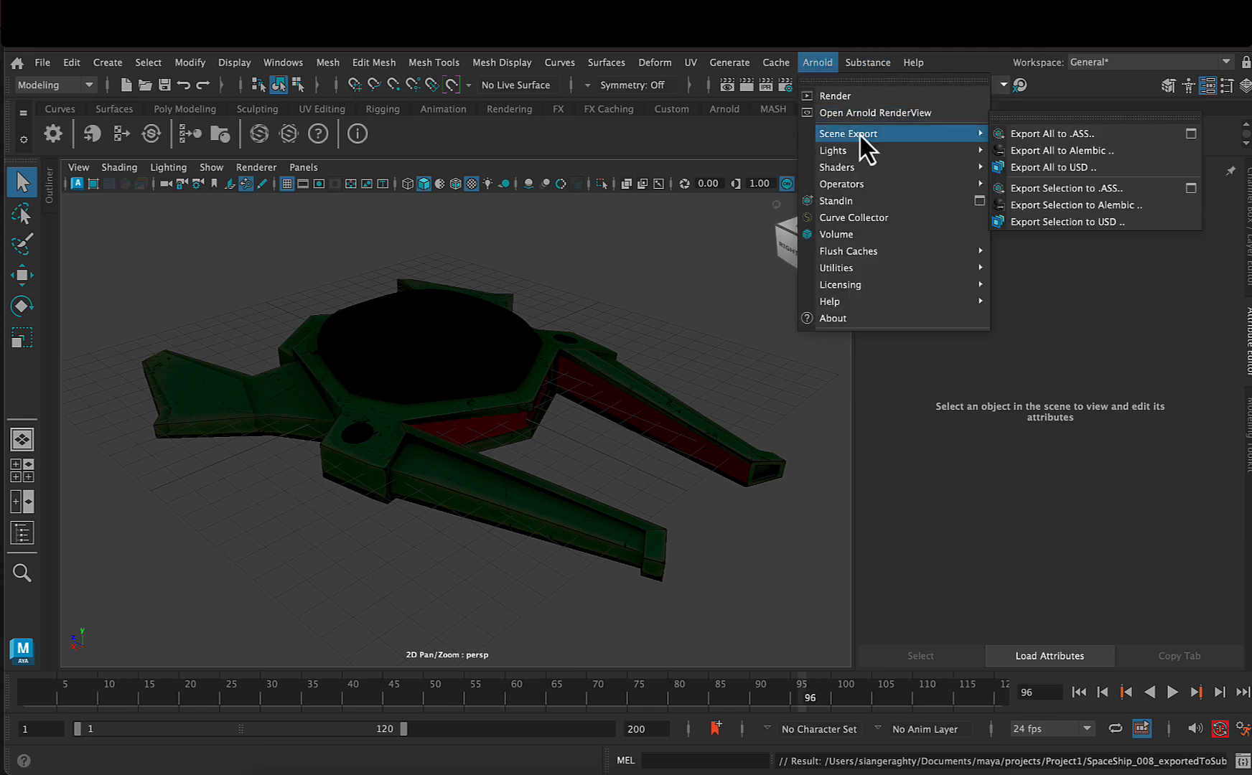
pyautogui.moveTo(864, 151)
pyautogui.click(1055, 166)
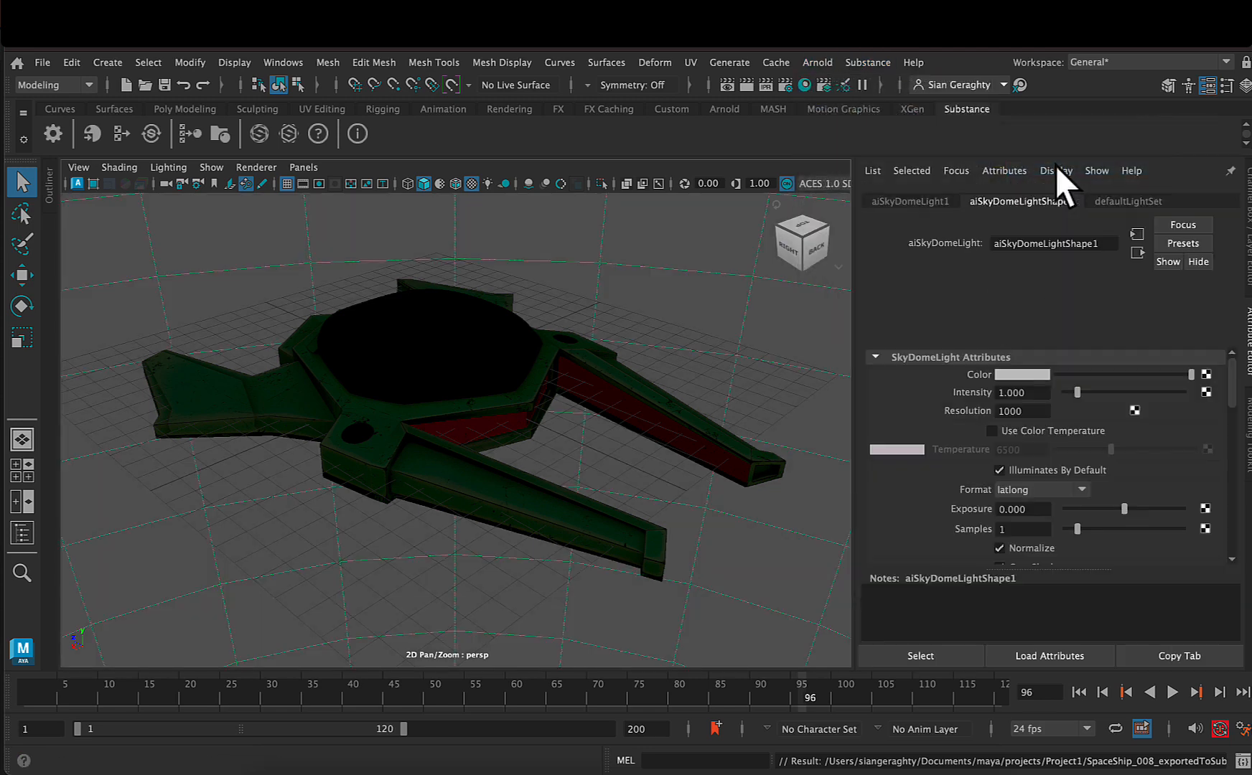
# Render the perspective view in Arnold RenderView and enlarge and reposition the render window
pyautogui.click(819, 64)
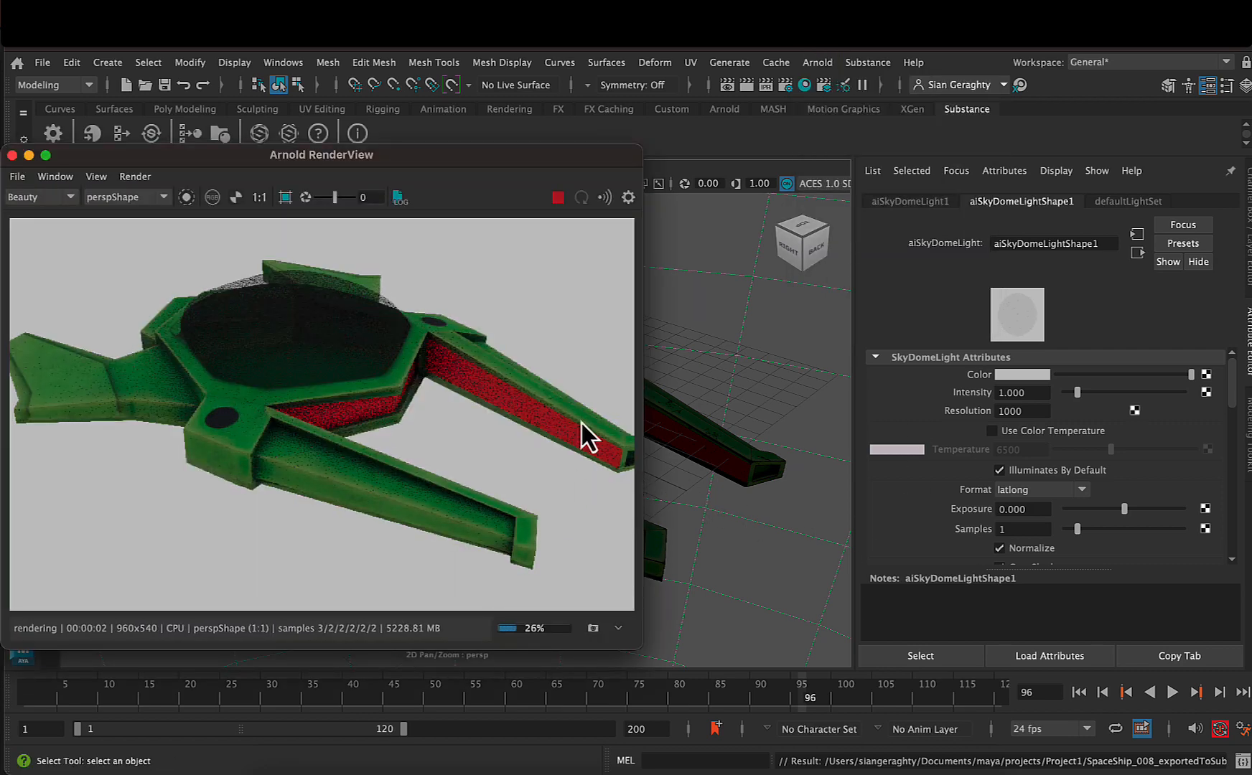
pyautogui.moveTo(641, 646); pyautogui.dragTo(1137, 757)
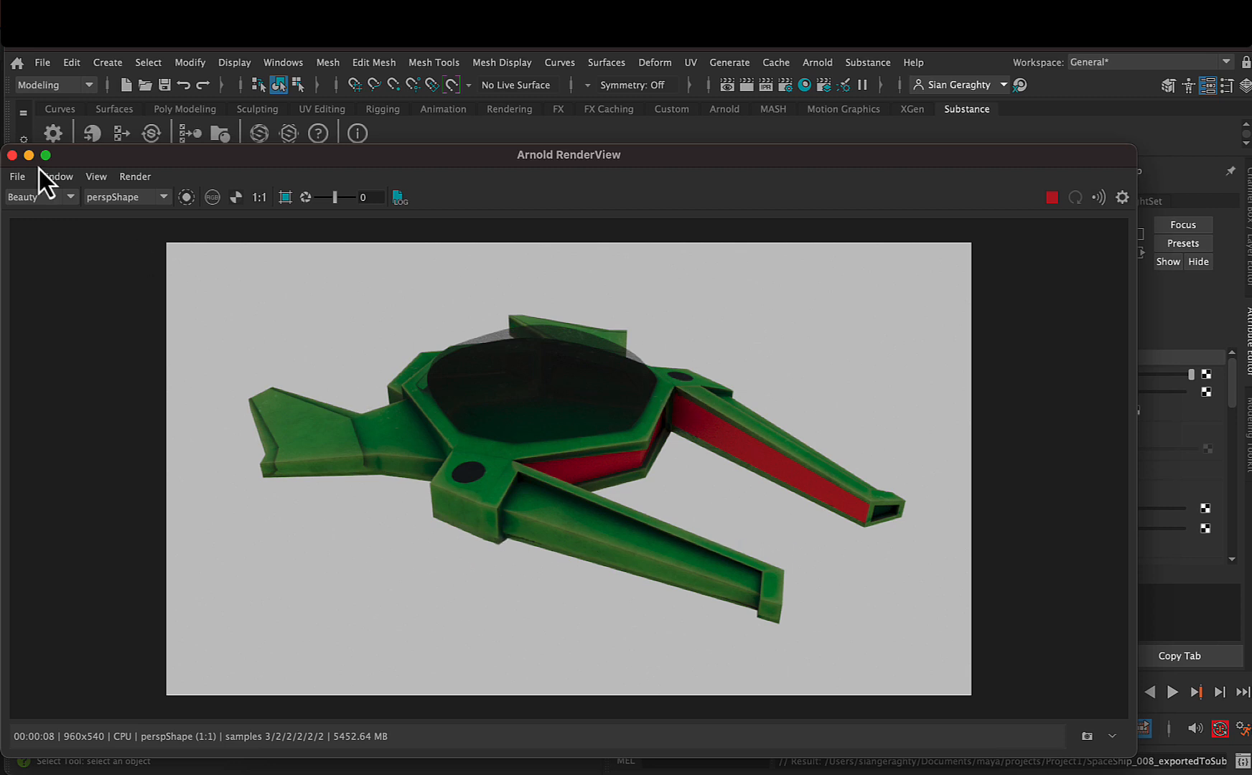
pyautogui.moveTo(140, 153); pyautogui.dragTo(220, 117)
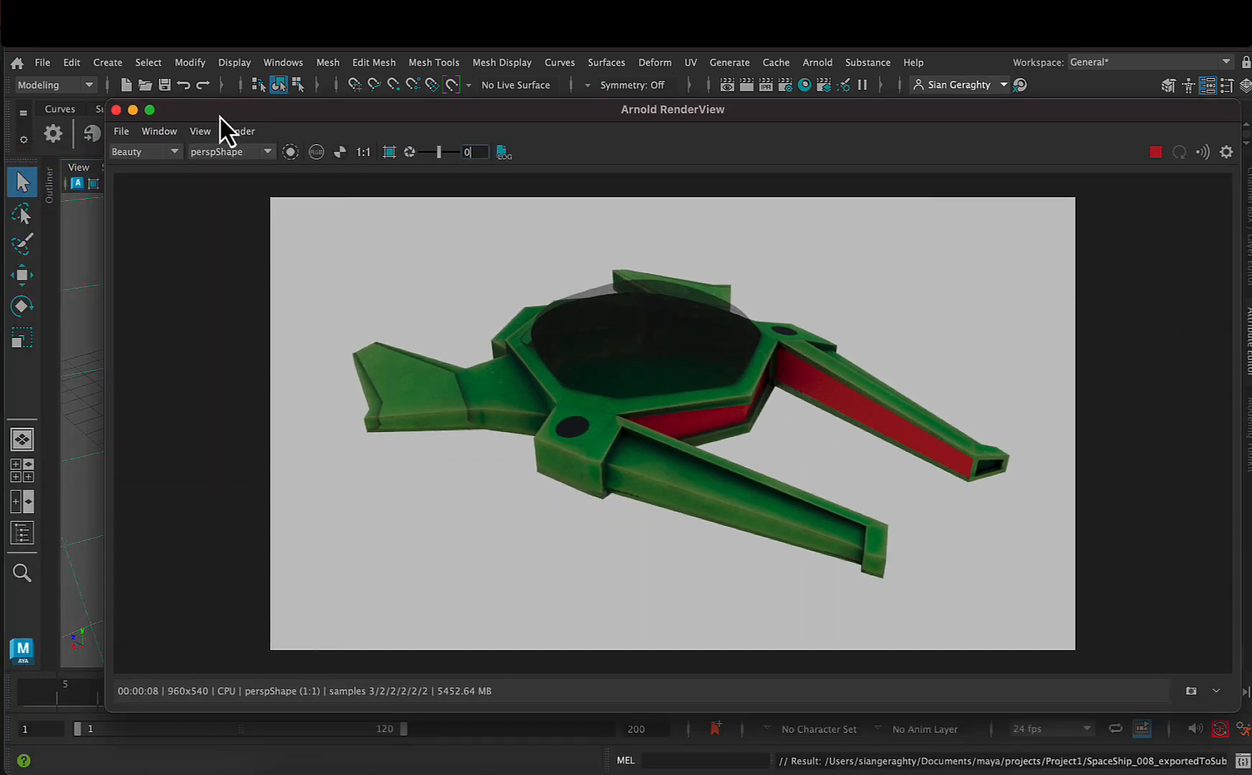
pyautogui.click(122, 132)
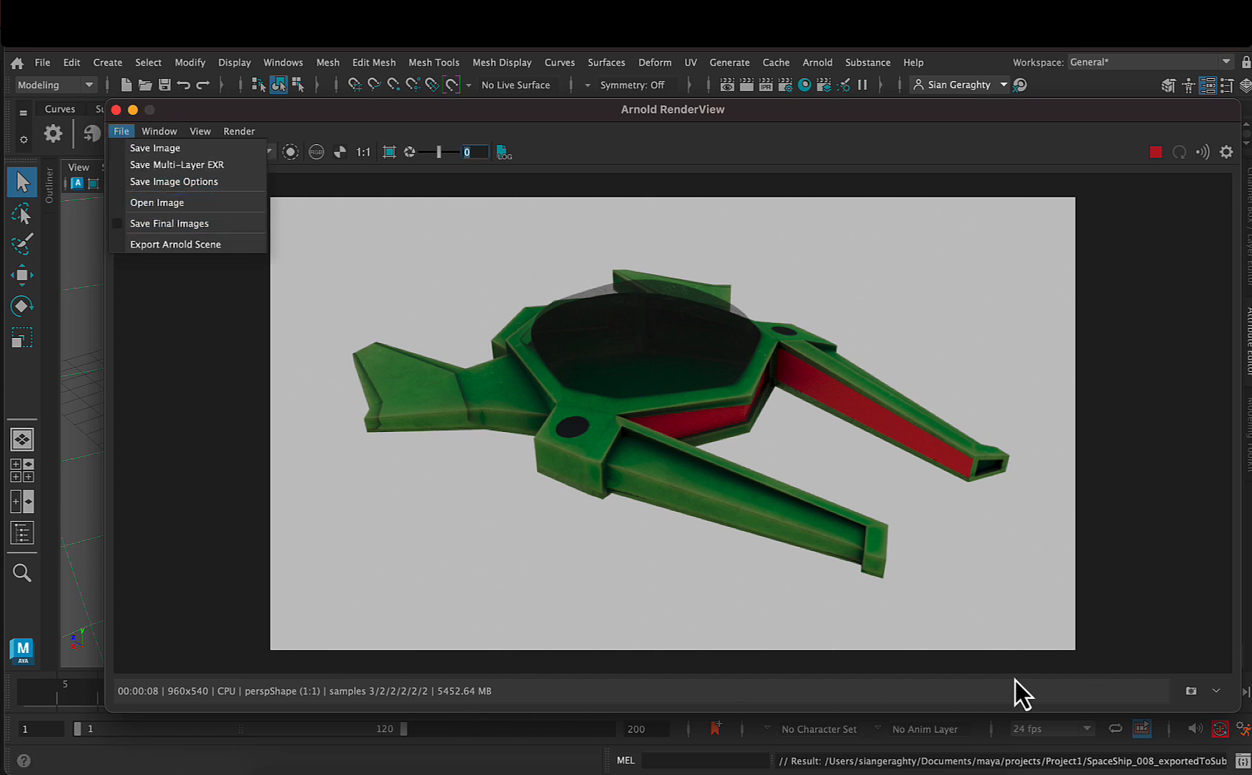
pyautogui.click(819, 467)
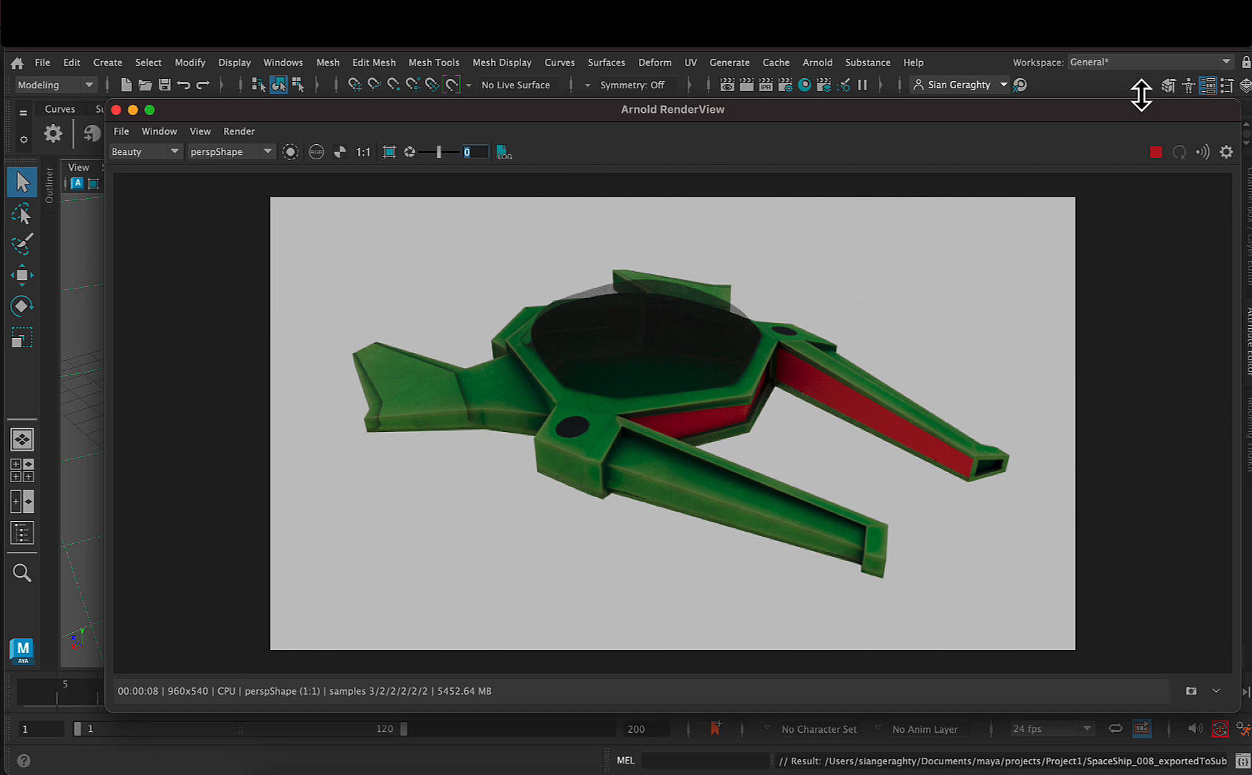
# Expand the RenderView snapshot area and store a snapshot of the finished render
pyautogui.moveTo(955, 110); pyautogui.dragTo(934, 96)
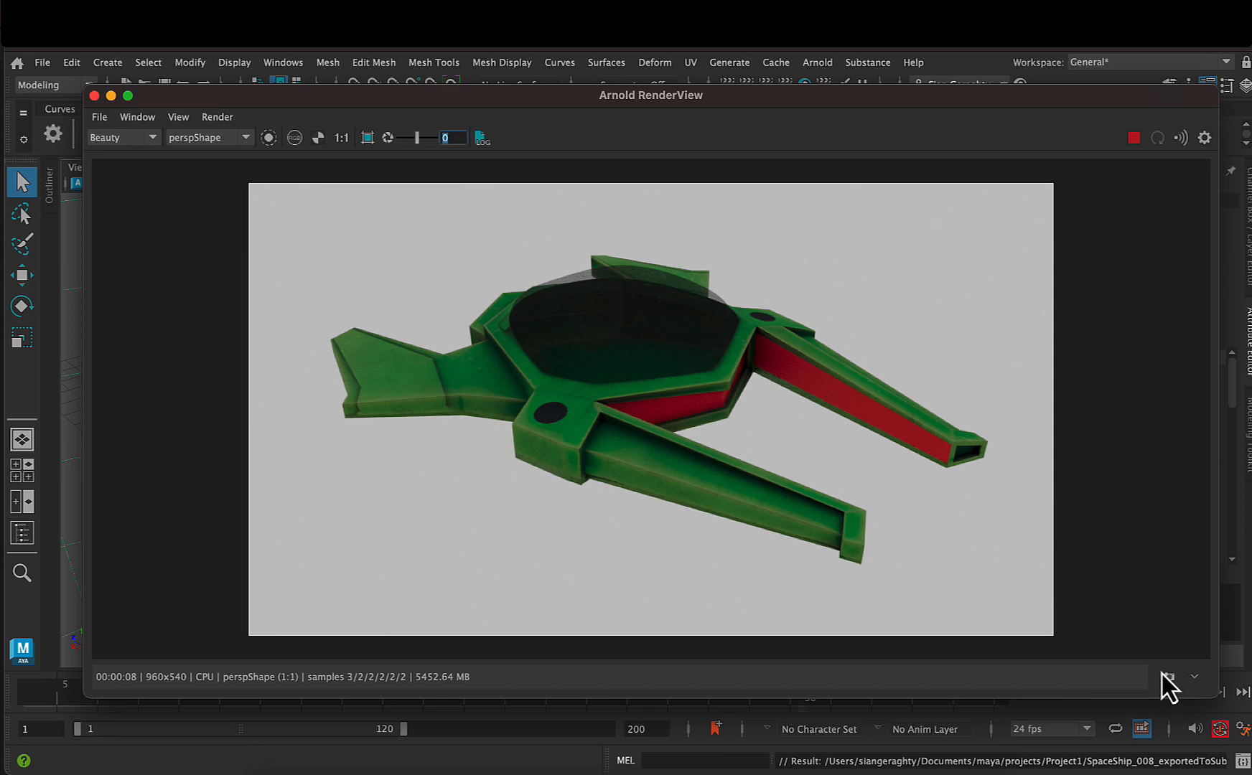
pyautogui.click(1194, 679)
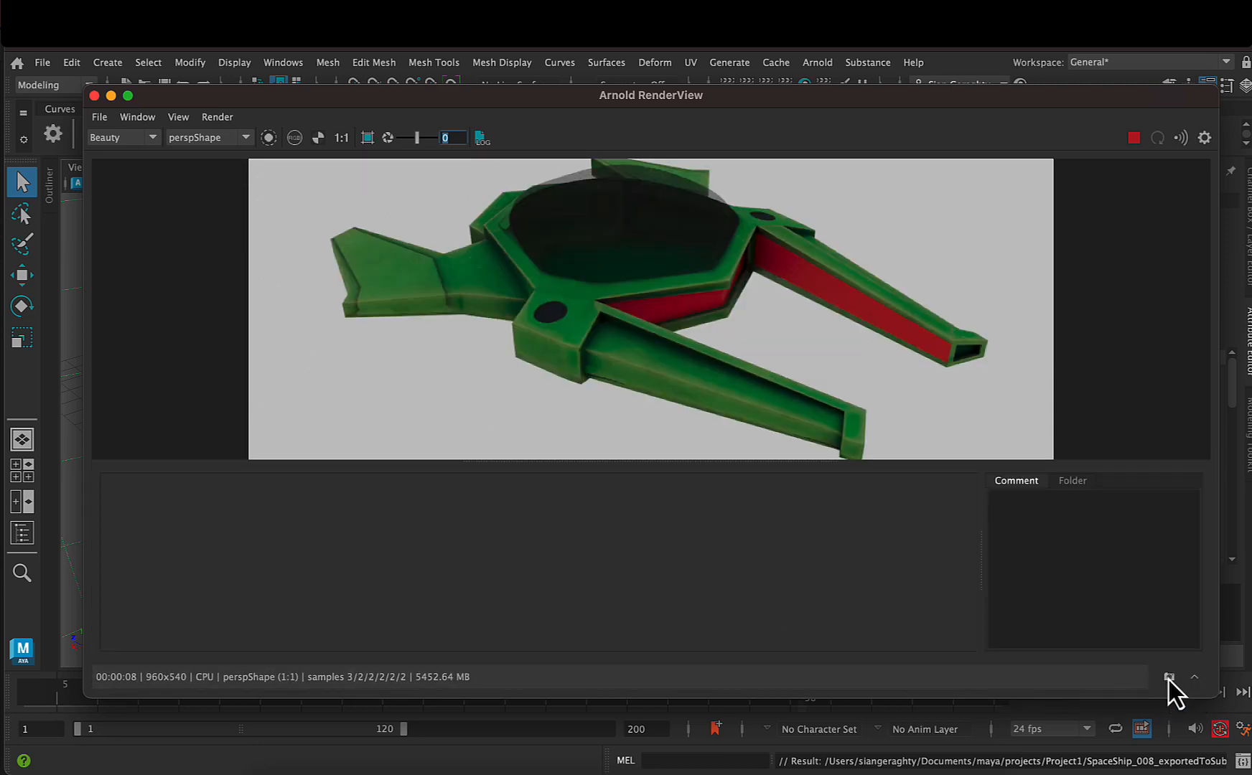
pyautogui.click(1169, 680)
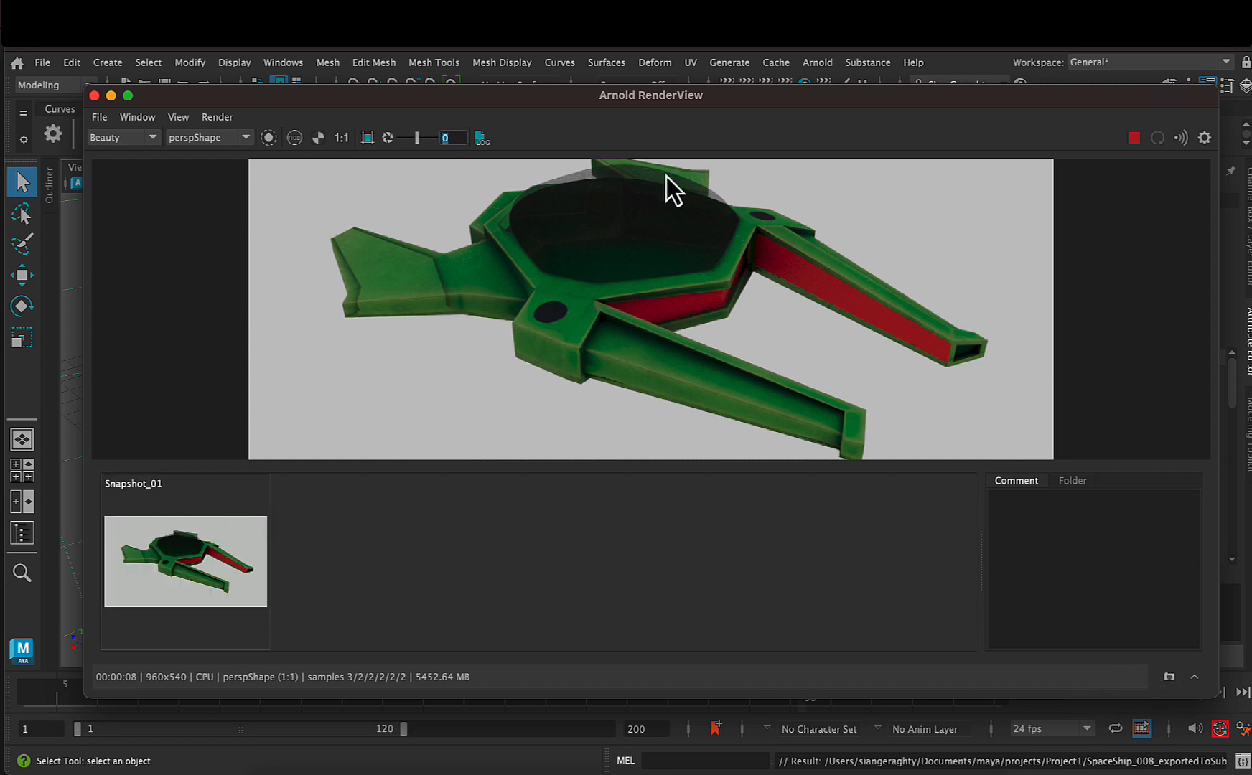
# Enter the comment "base render" in RenderView, enlarge the image area above the snapshots and reposition the render window
pyautogui.click(1031, 537)
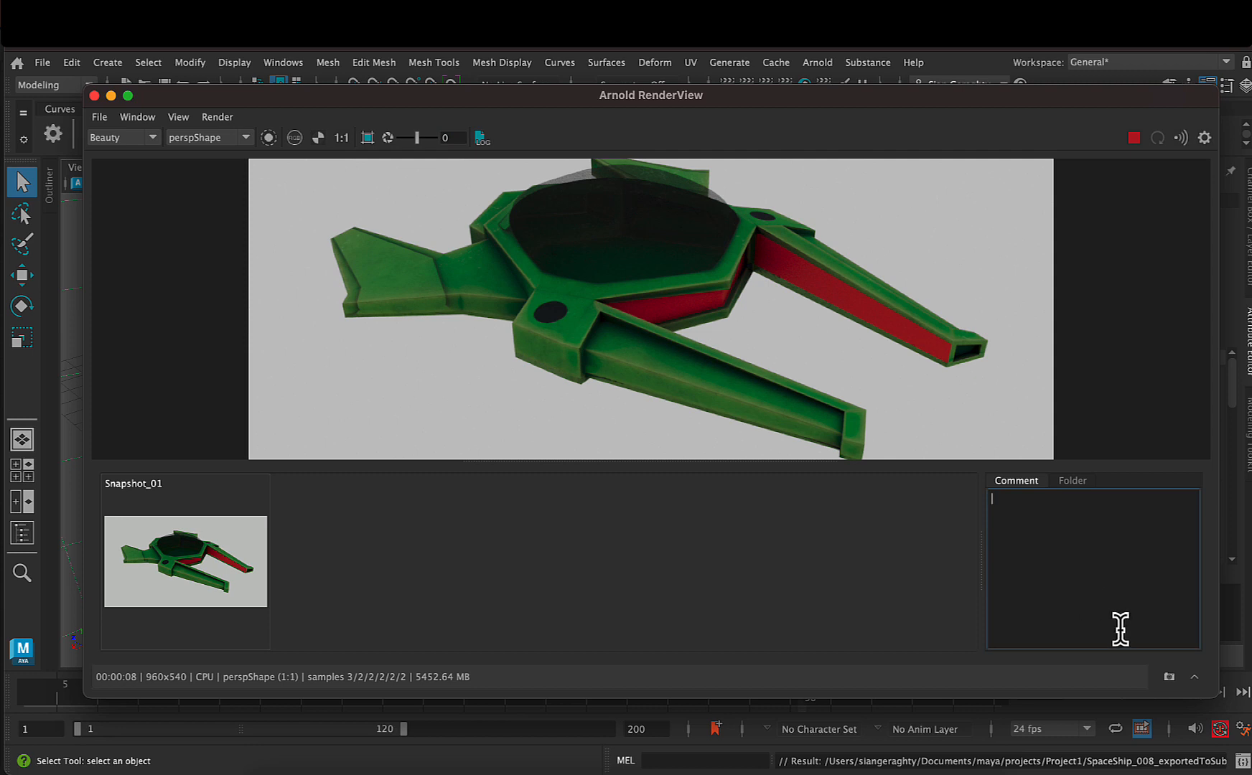
pyautogui.write('base render')
pyautogui.moveTo(466, 461); pyautogui.dragTo(444, 548)
pyautogui.moveTo(175, 101); pyautogui.dragTo(180, 155)
# Set the output image format to jpeg in the Render Settings
pyautogui.click(788, 86)
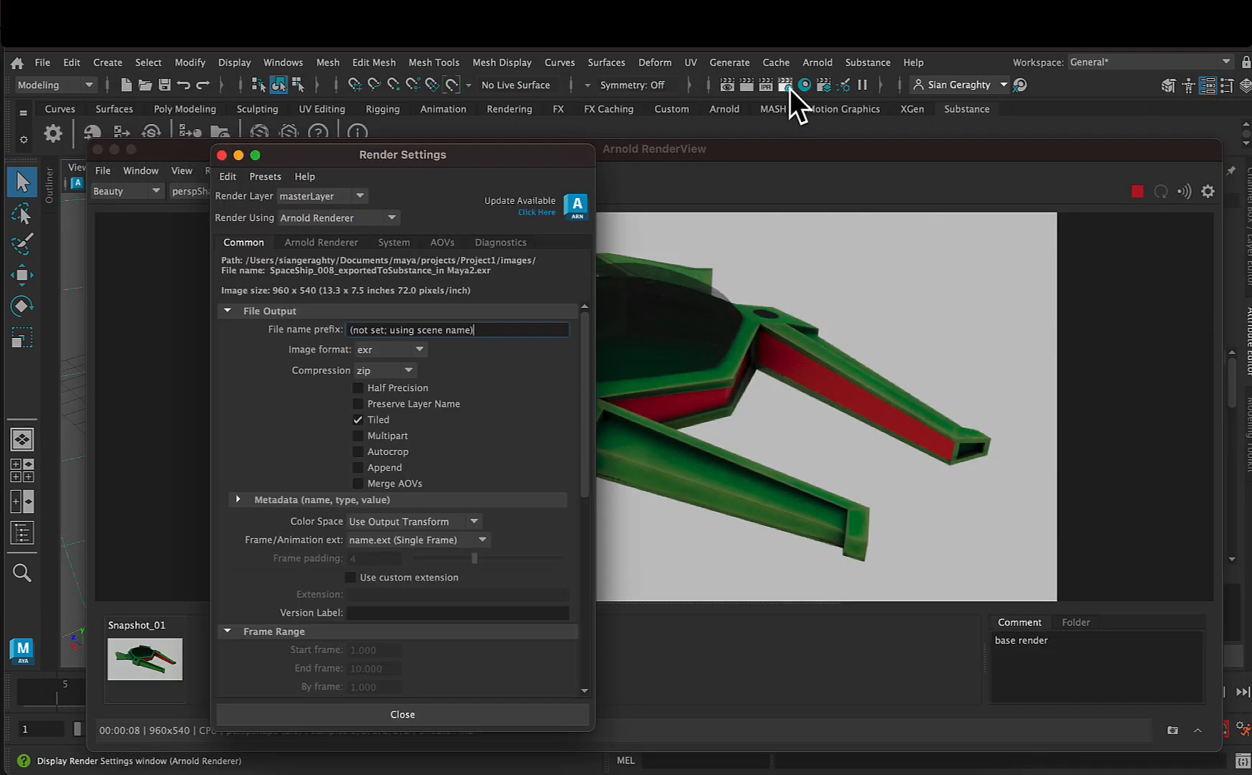
pyautogui.click(422, 352)
pyautogui.click(415, 447)
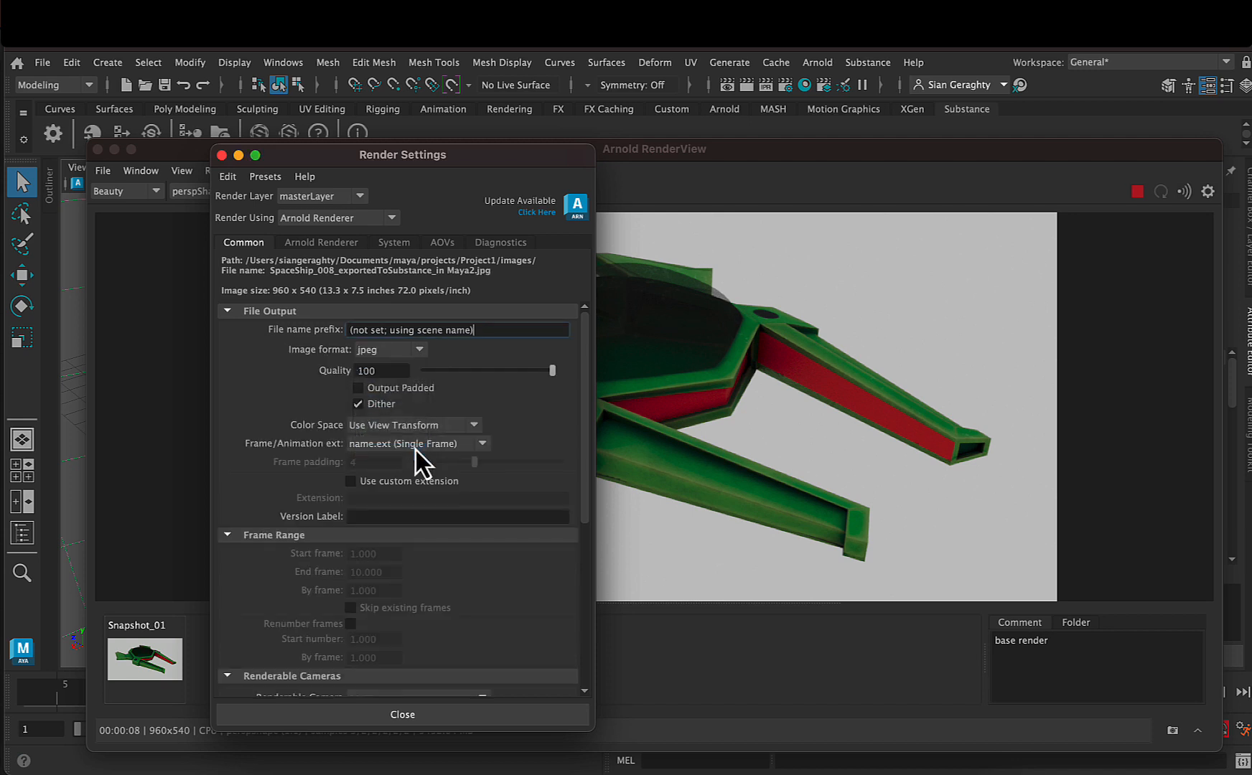
# Set the render image size to the HD_720 preset
pyautogui.scroll(-5, 428, 438)
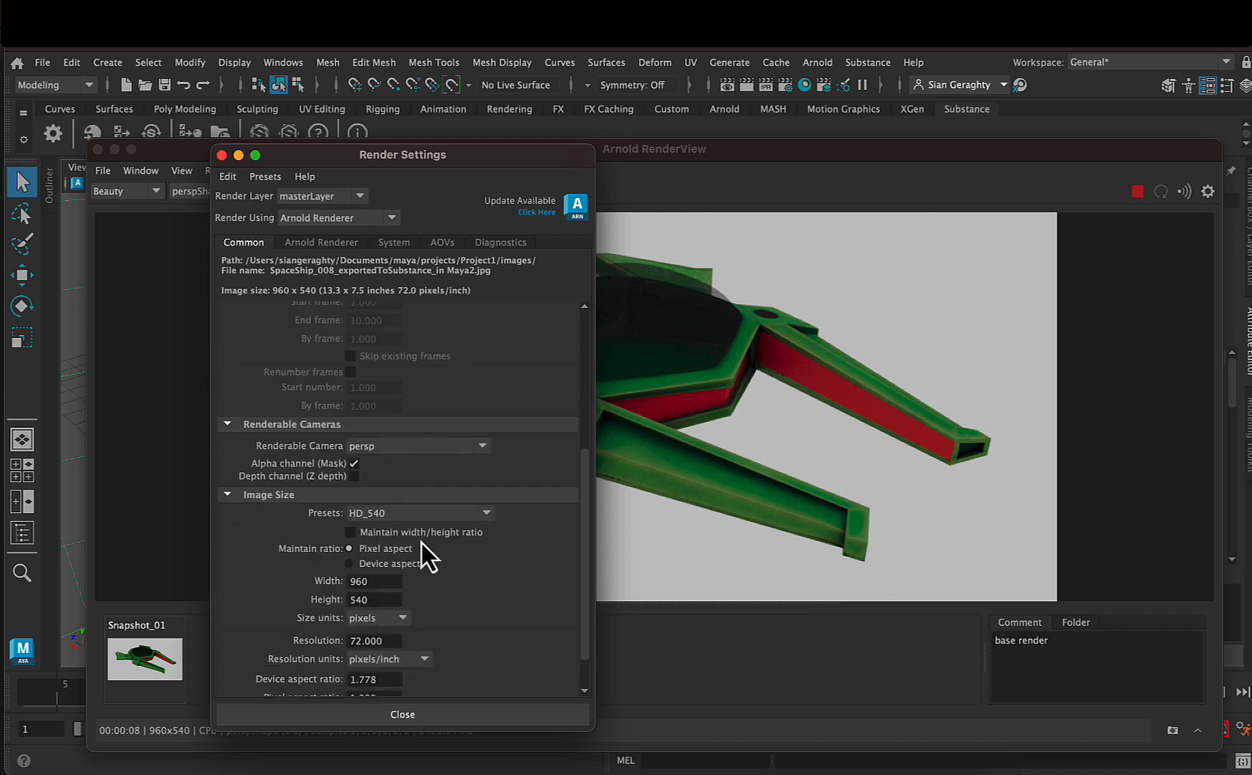
pyautogui.click(432, 514)
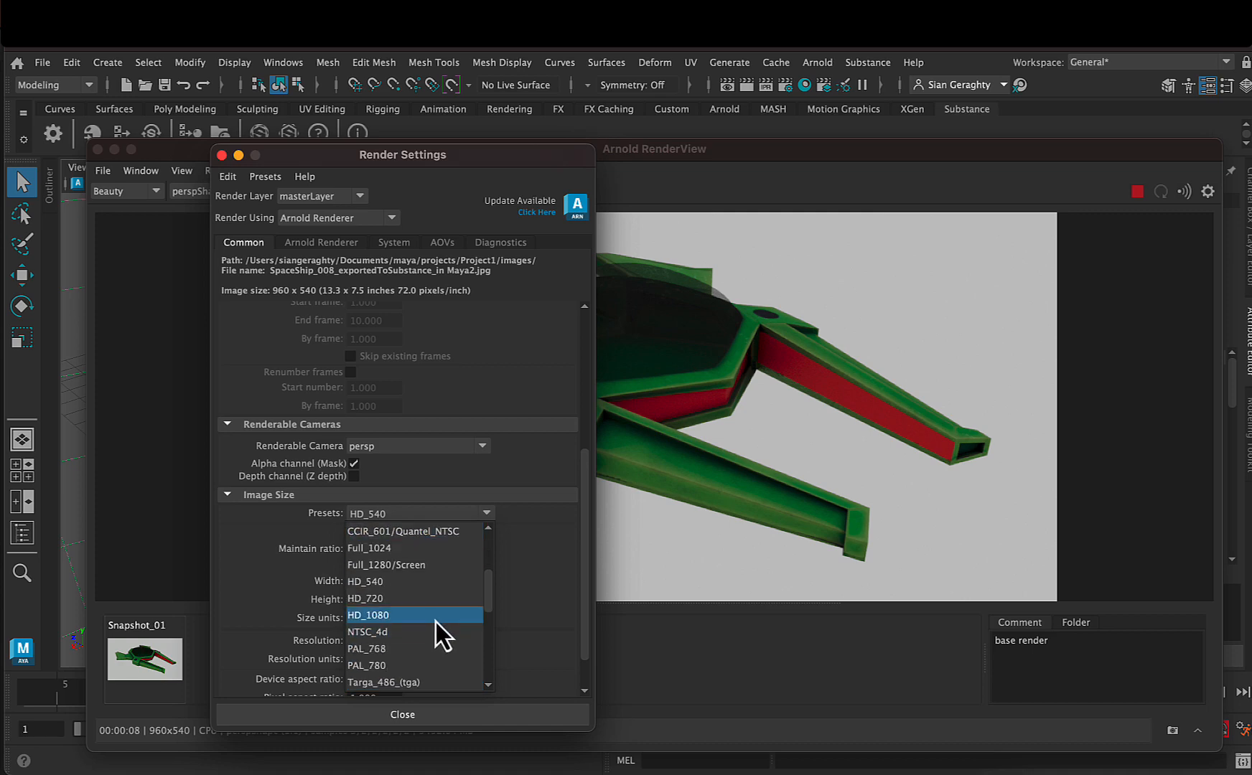
pyautogui.click(431, 605)
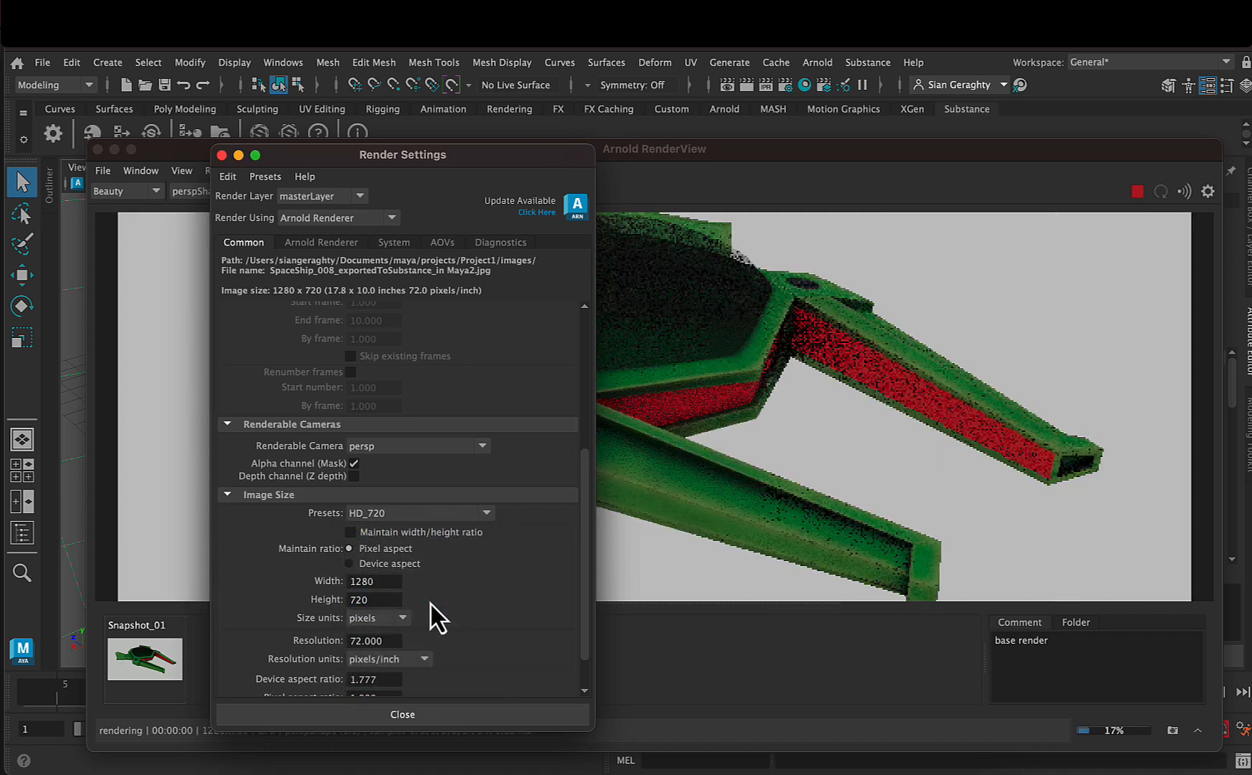
pyautogui.scroll(-1, 380, 626)
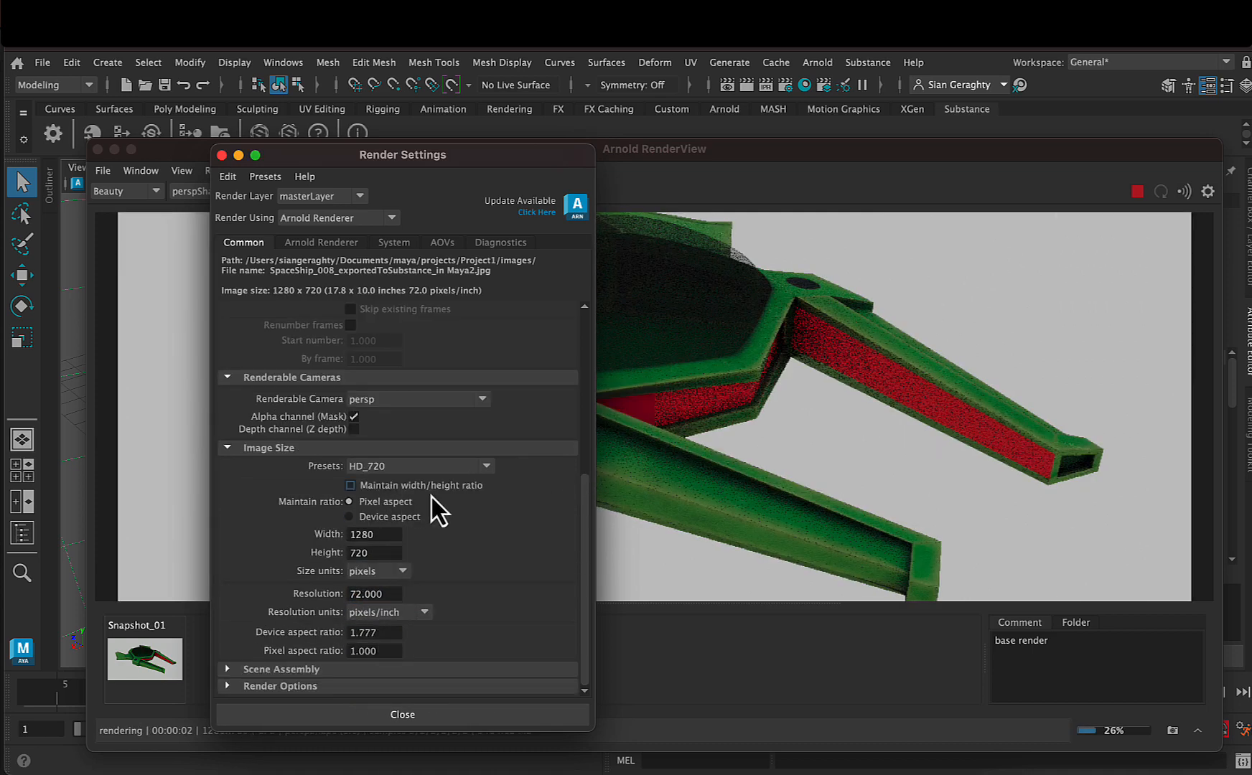
pyautogui.click(434, 468)
pyautogui.click(527, 548)
pyautogui.scroll(6, 408, 598)
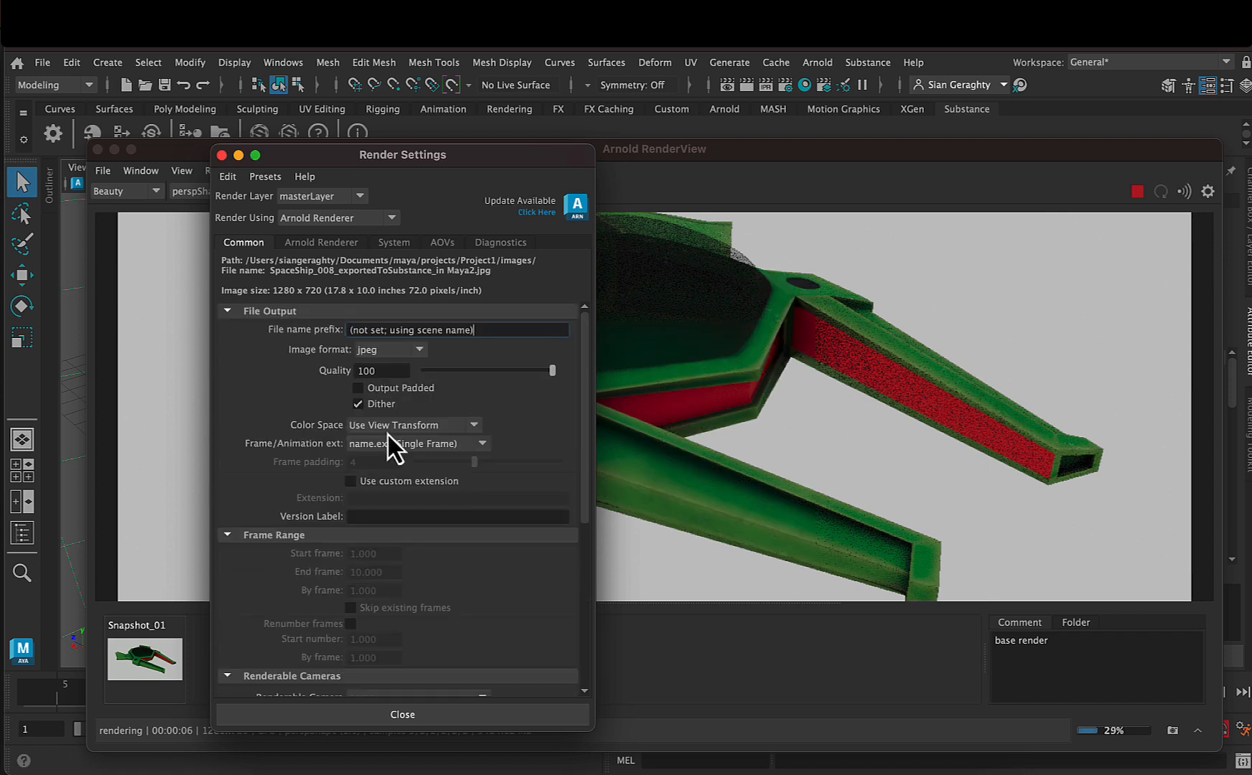
# Raise the Arnold Camera (AA) samples to 5 and bring the render window back into full view
pyautogui.click(333, 244)
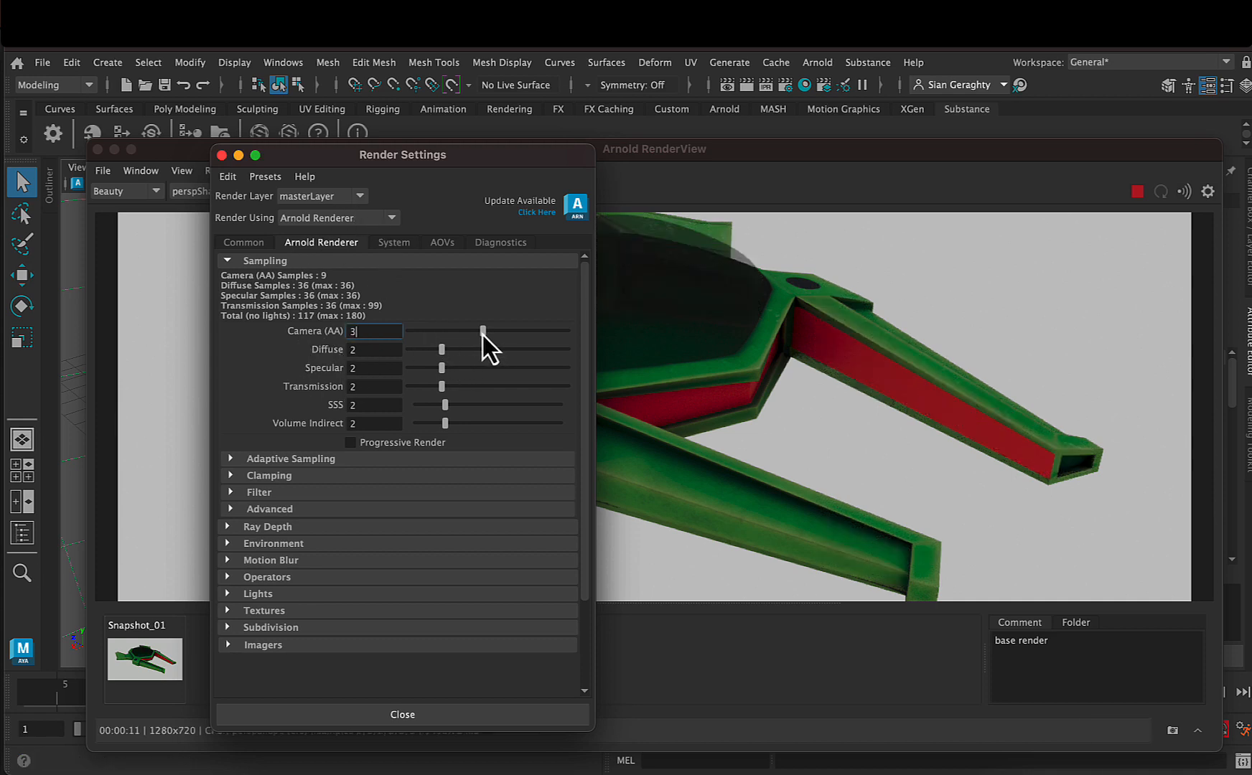
pyautogui.moveTo(482, 333); pyautogui.dragTo(505, 334)
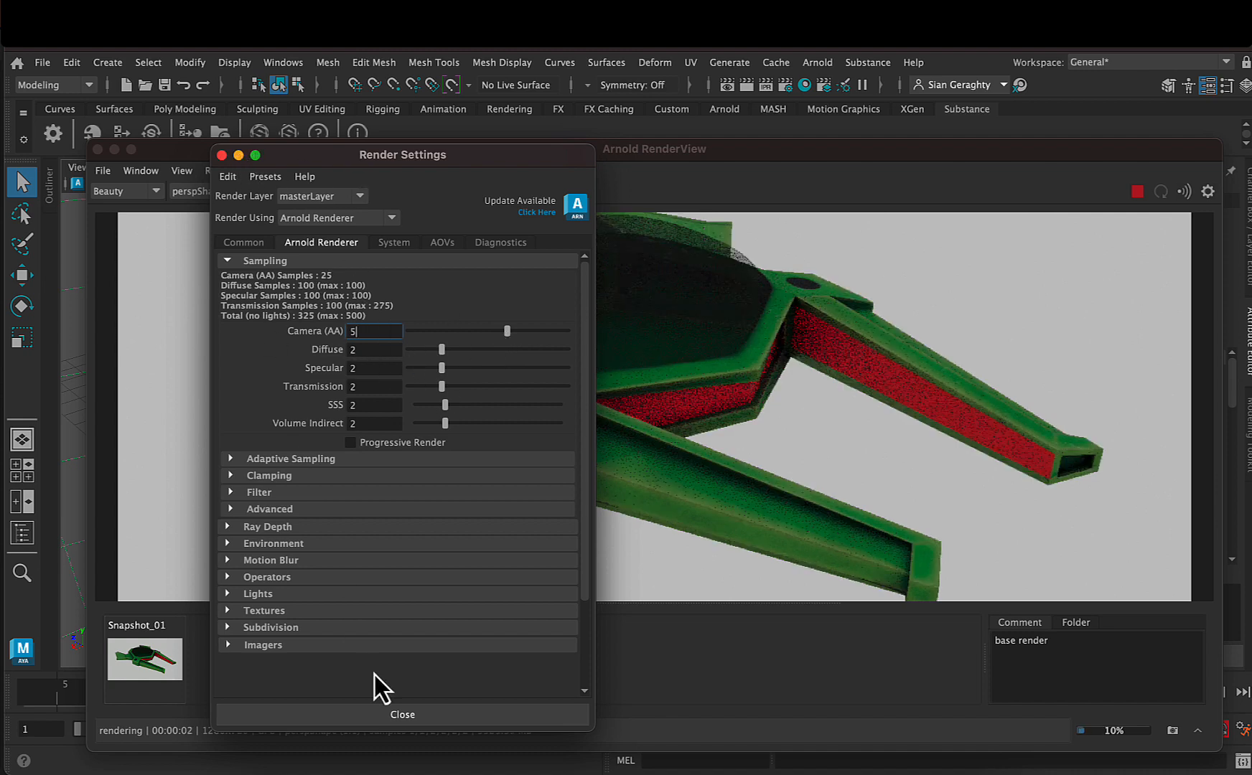
pyautogui.moveTo(386, 156); pyautogui.dragTo(295, 449)
pyautogui.moveTo(656, 148); pyautogui.dragTo(650, 78)
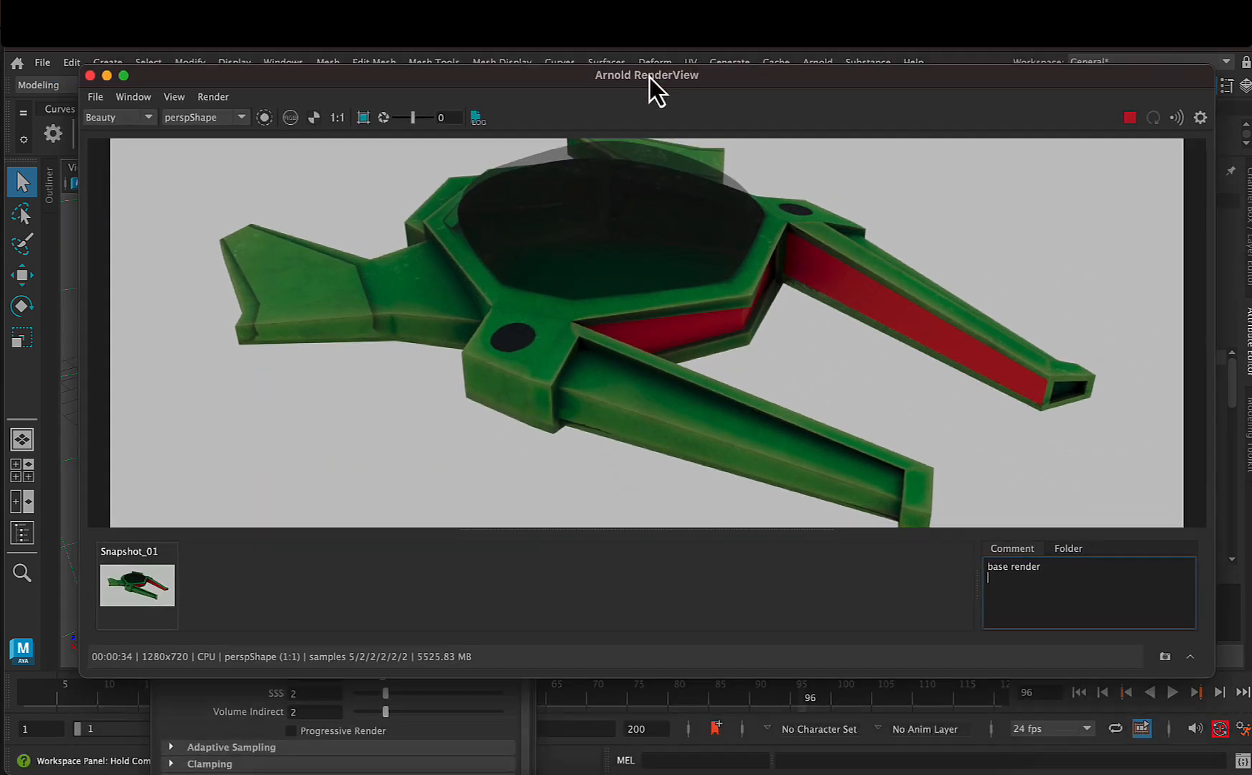
# Replace the RenderView comment with "camera sample 5" and store a second snapshot of the render
pyautogui.moveTo(1044, 575); pyautogui.dragTo(976, 561)
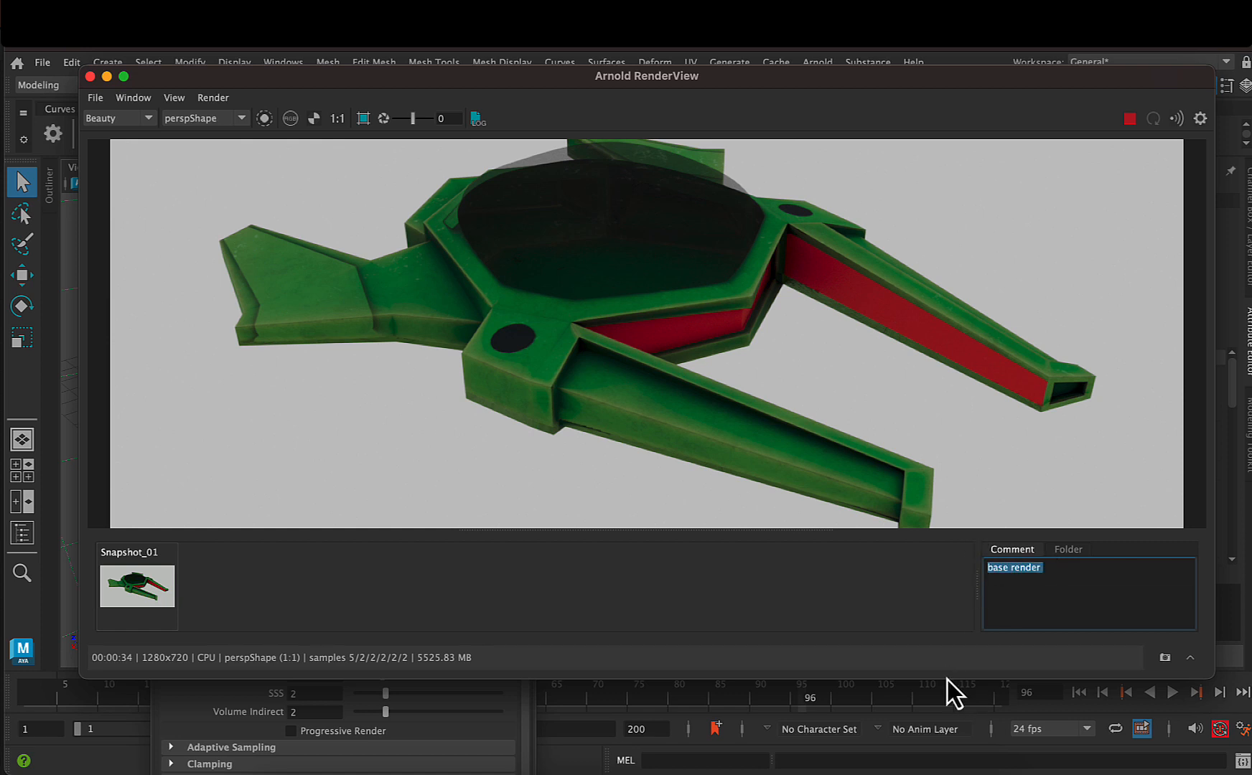
pyautogui.write('camera sample 5')
pyautogui.scroll(-2, 888, 384)
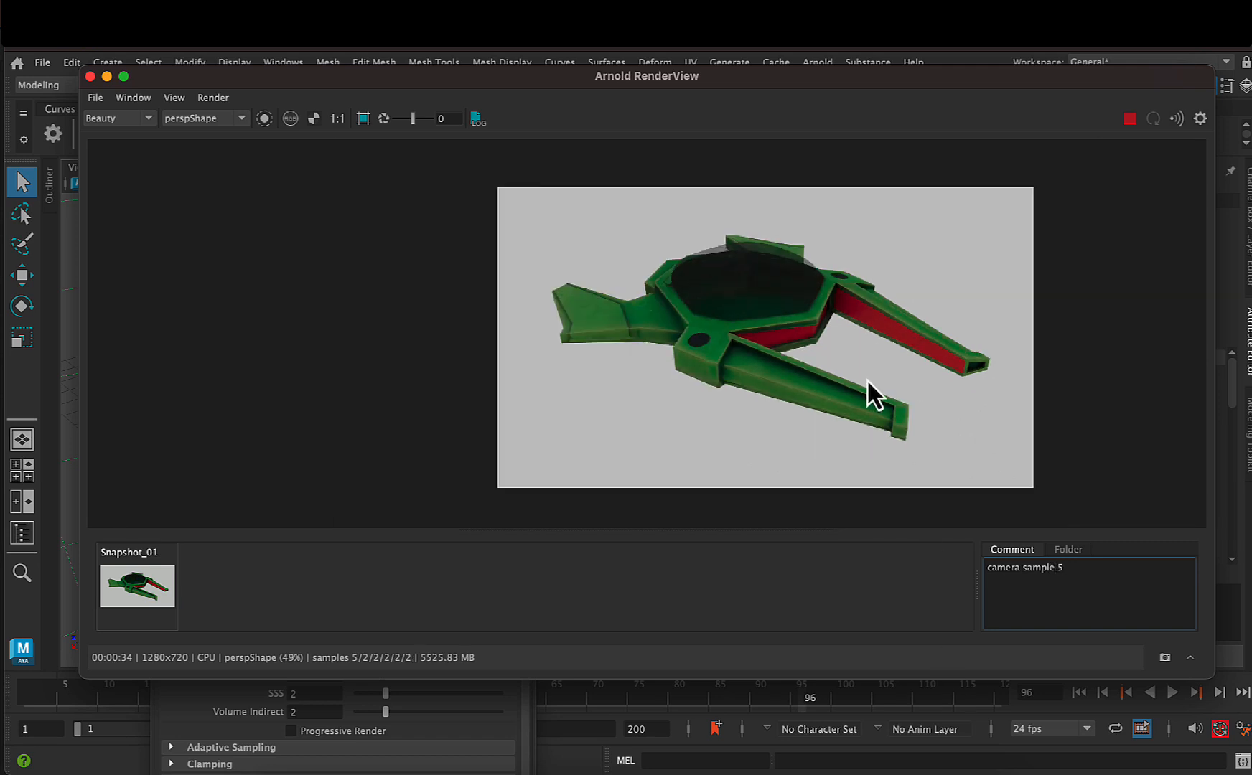
pyautogui.scroll(2, 866, 378)
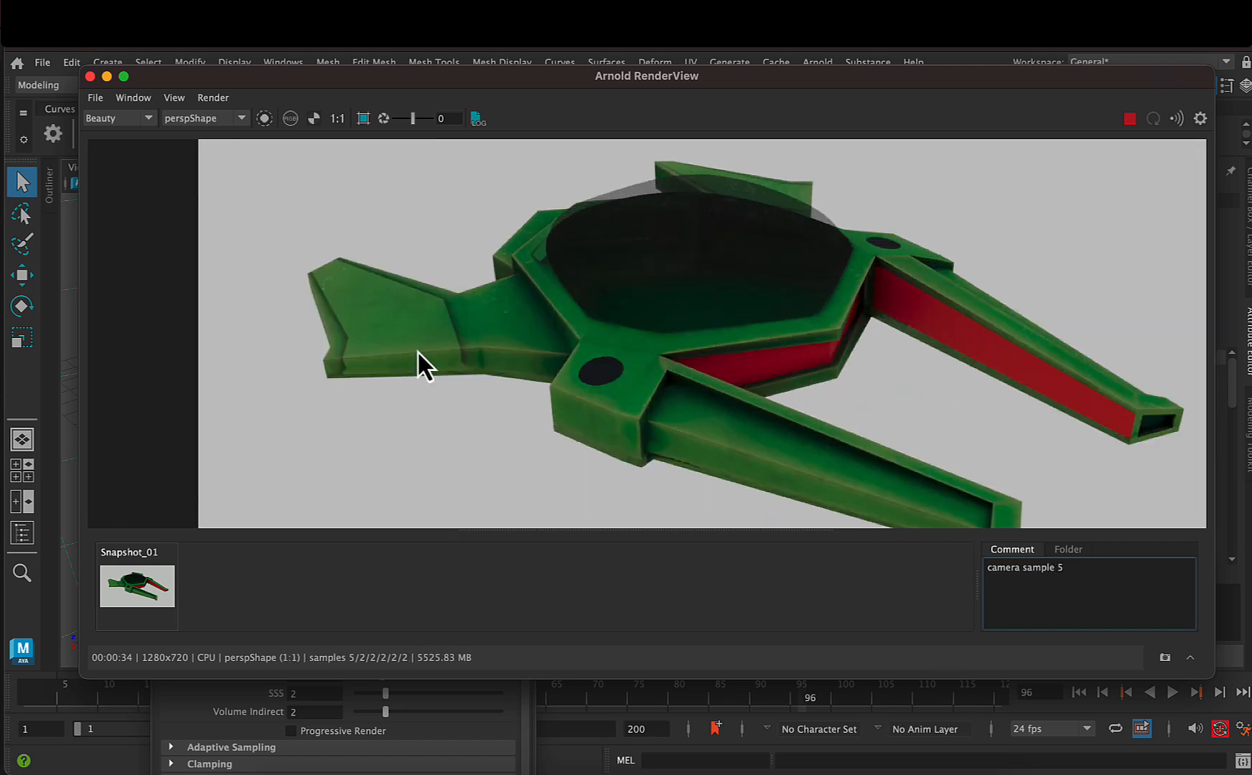
pyautogui.click(1165, 657)
# Compare the two stored snapshots by switching between them
pyautogui.click(126, 601)
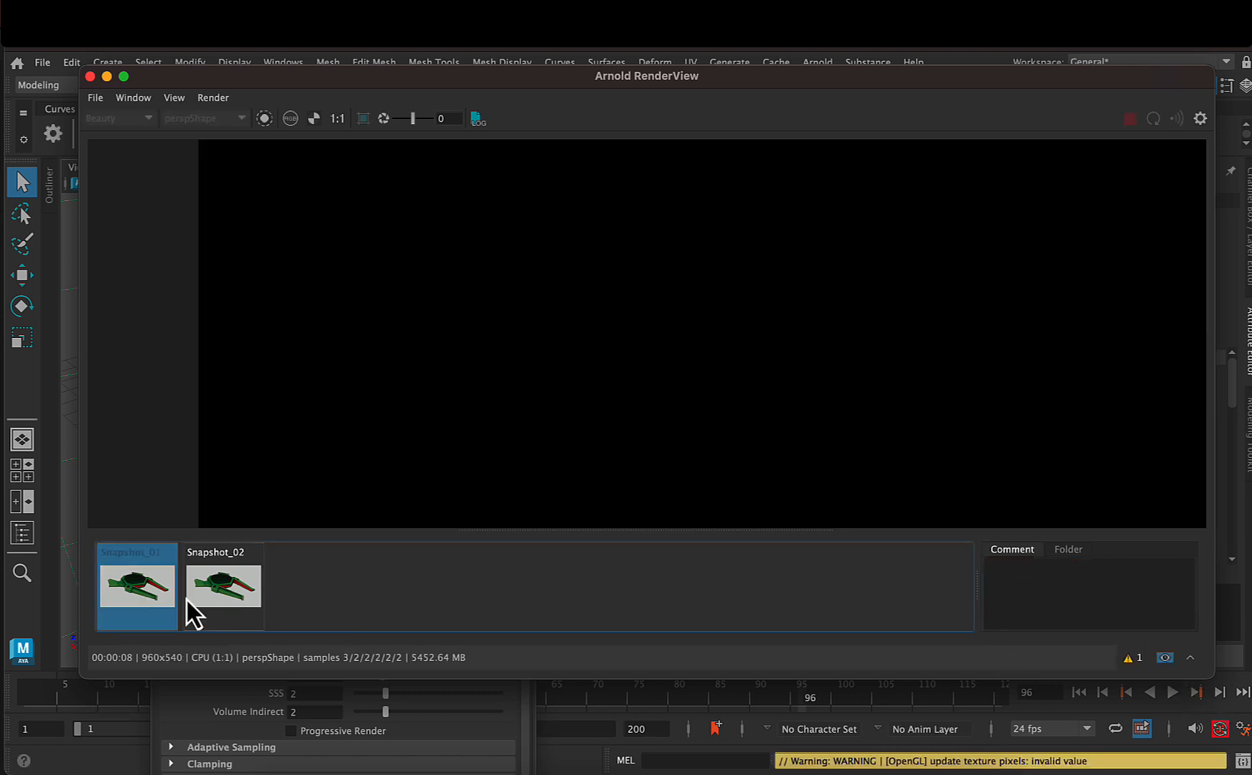
pyautogui.click(218, 596)
pyautogui.click(161, 600)
pyautogui.click(216, 599)
pyautogui.click(160, 601)
pyautogui.click(250, 593)
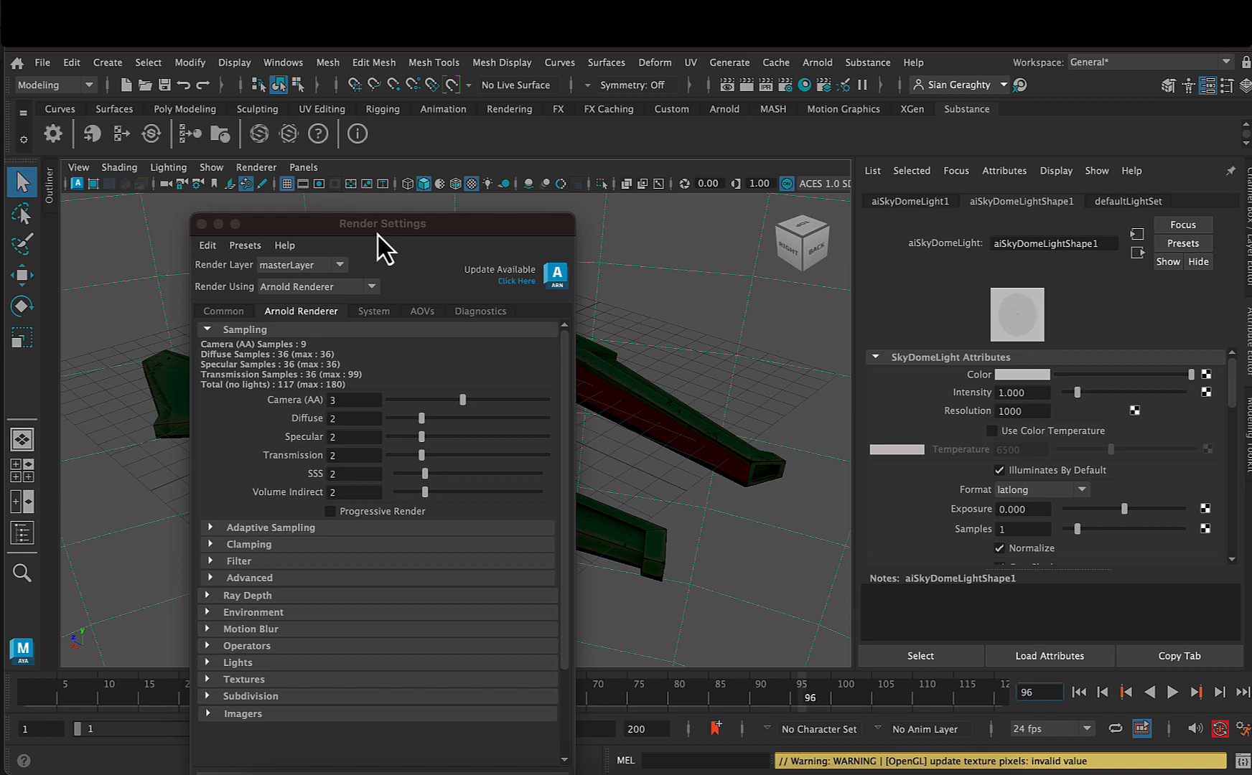
# Set the Camera (AA) samples to 5 again and close the Render Settings
pyautogui.click(242, 235)
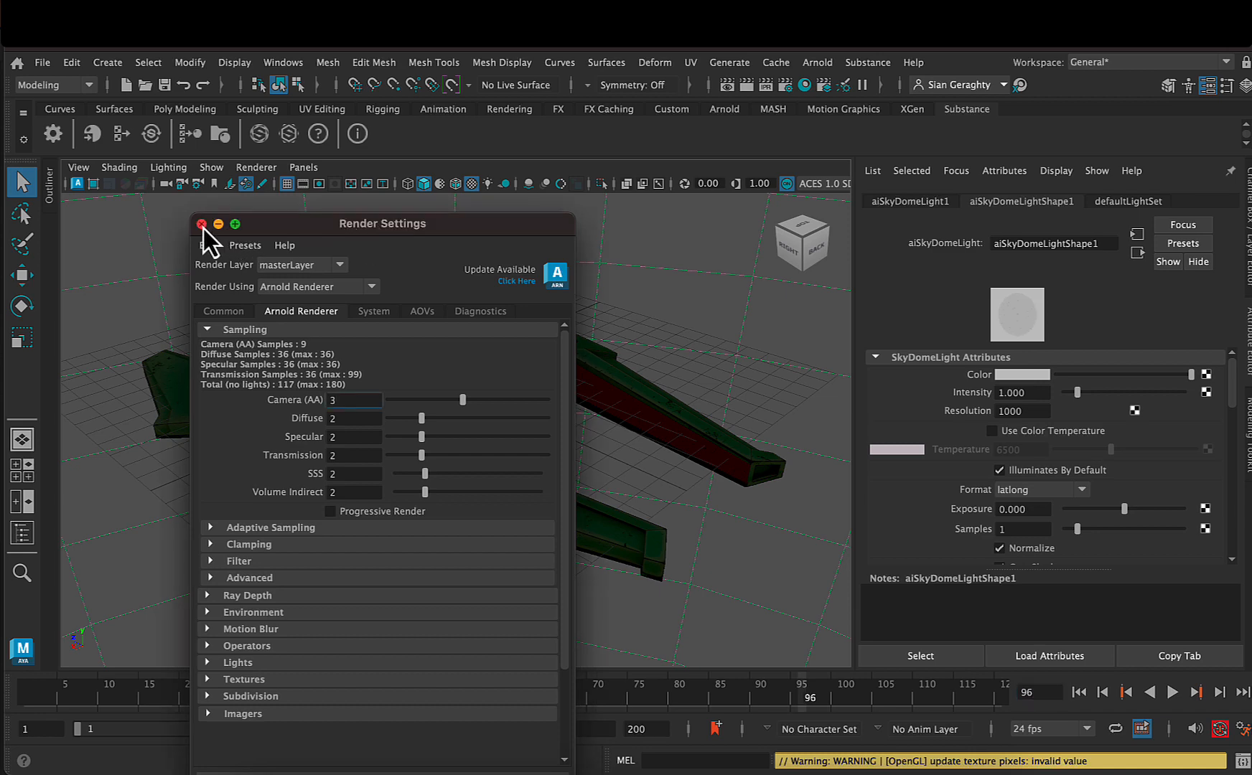
pyautogui.doubleClick(354, 400)
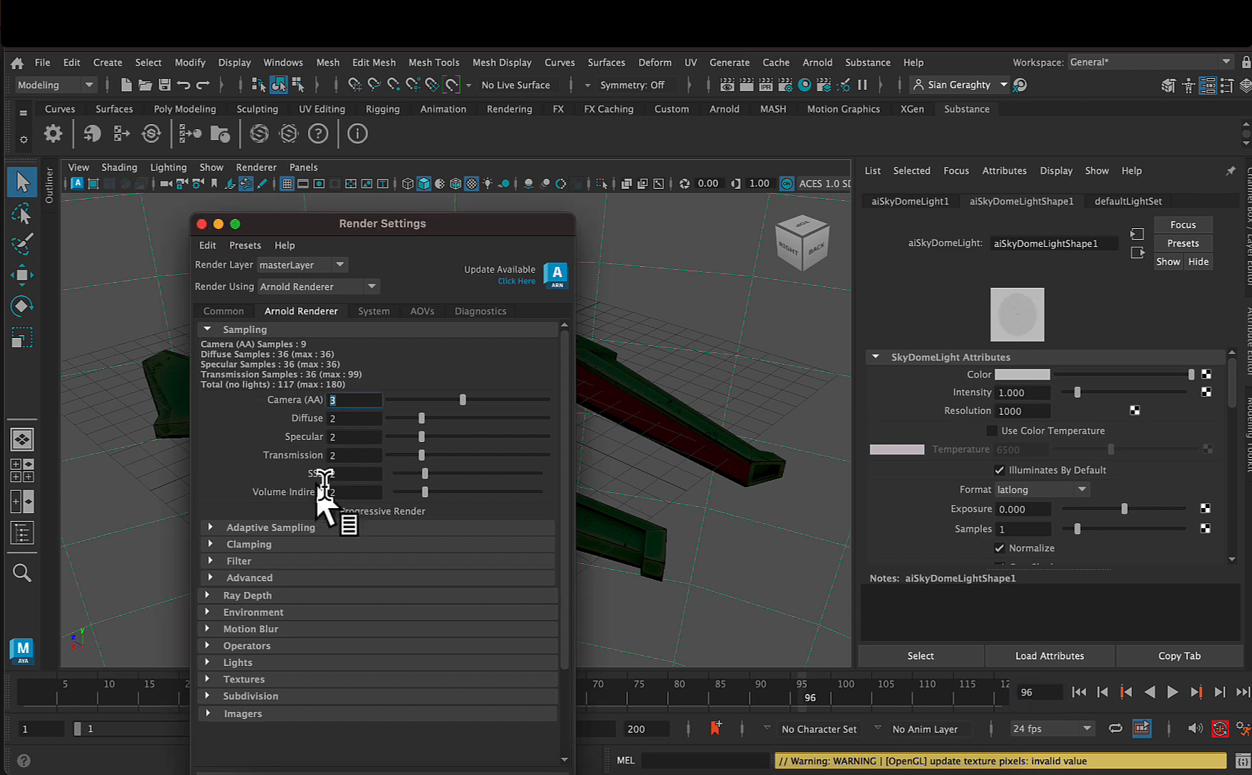
pyautogui.write('5')
pyautogui.click(201, 224)
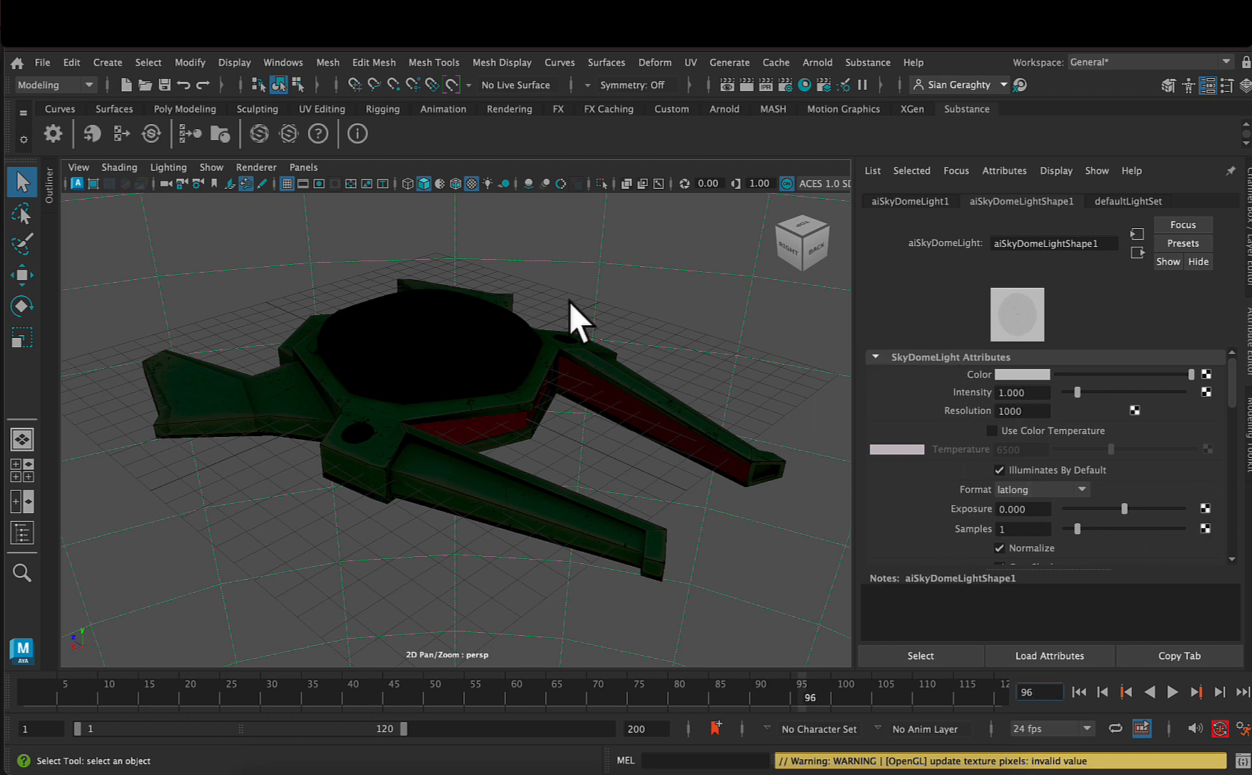
# Connect a File texture to the skydome light's color and browse for its image without choosing one
pyautogui.click(1206, 375)
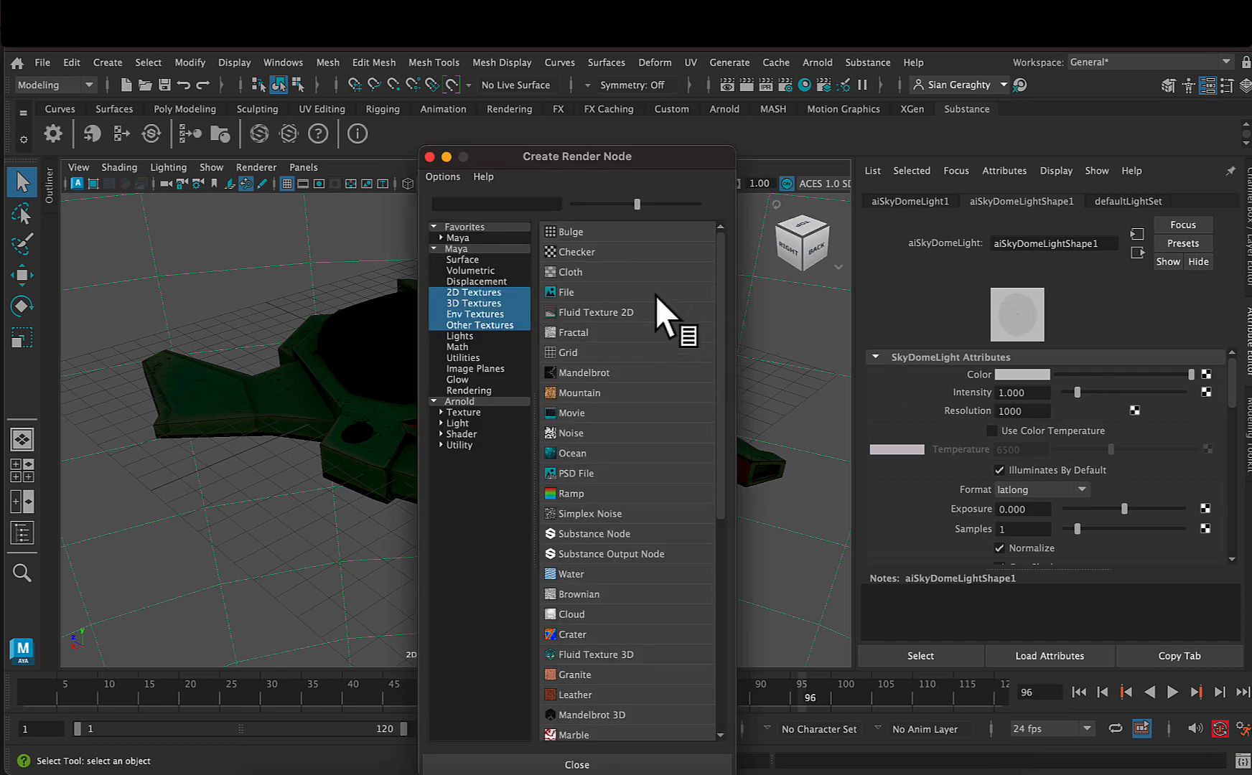
pyautogui.click(557, 292)
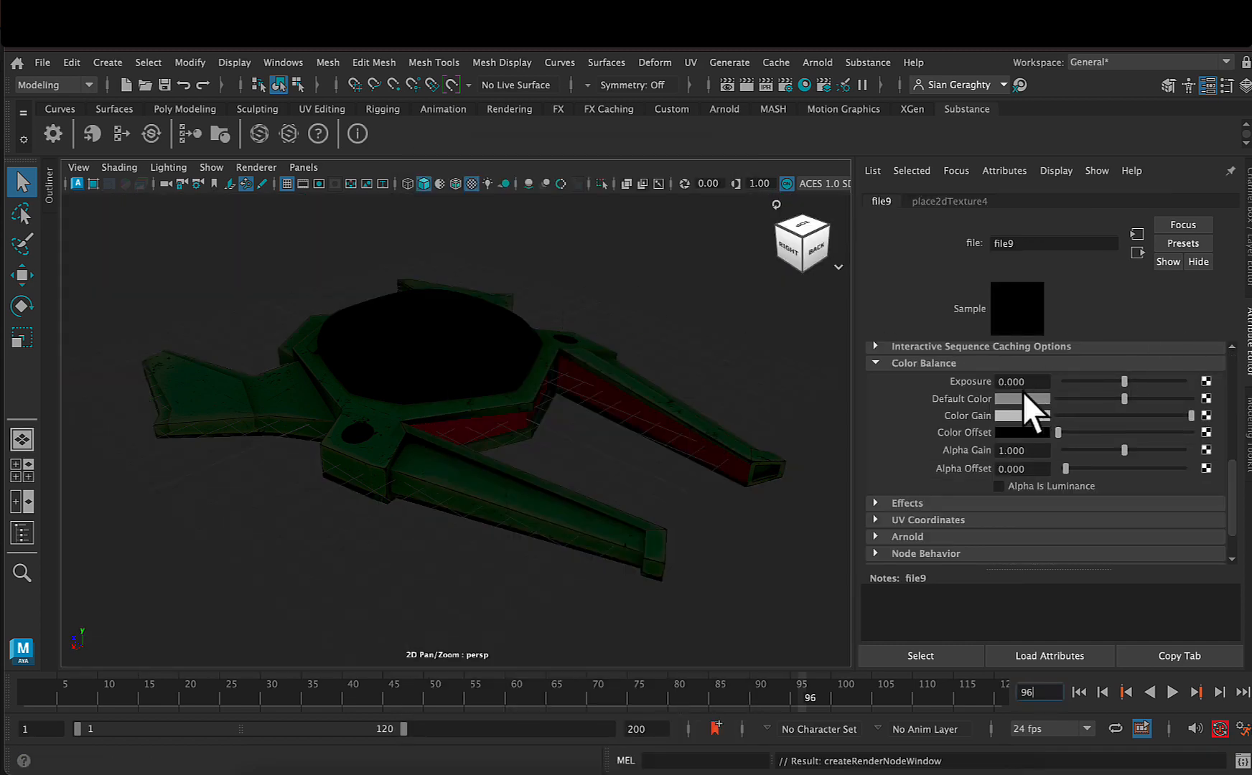
pyautogui.scroll(8, 967, 392)
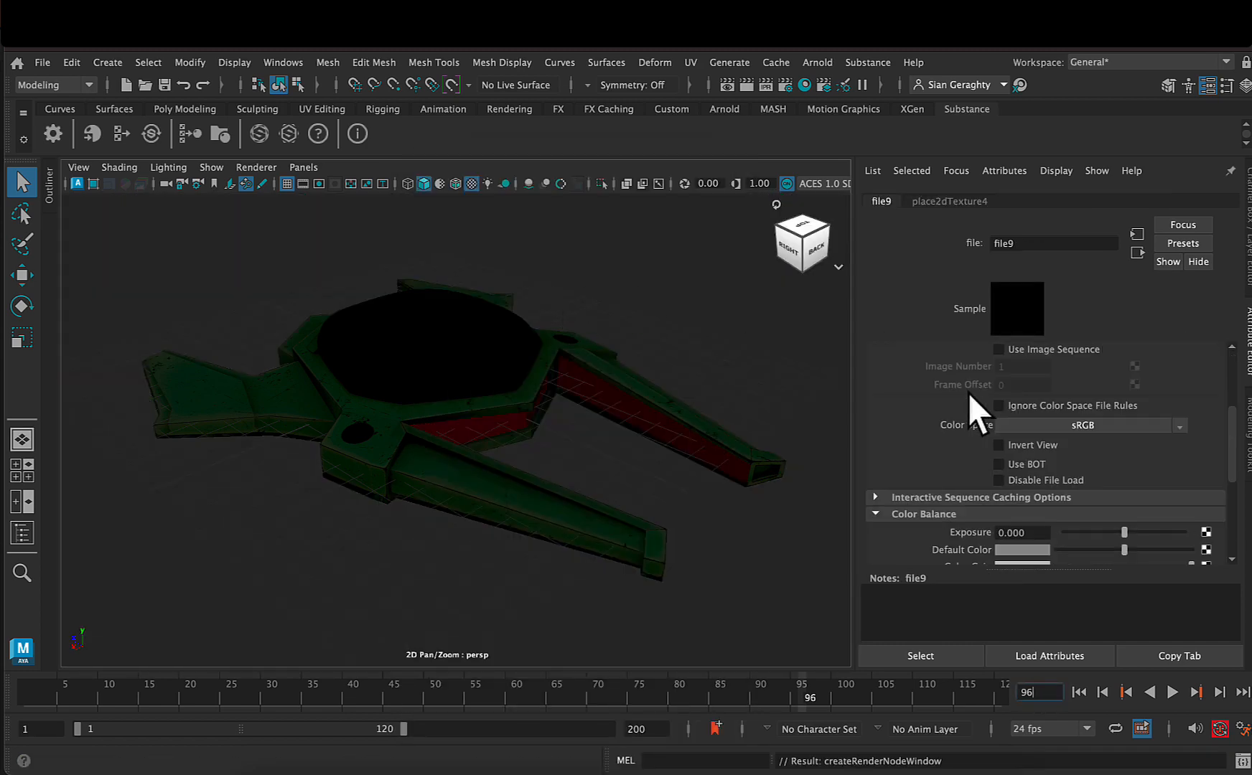
pyautogui.click(1209, 429)
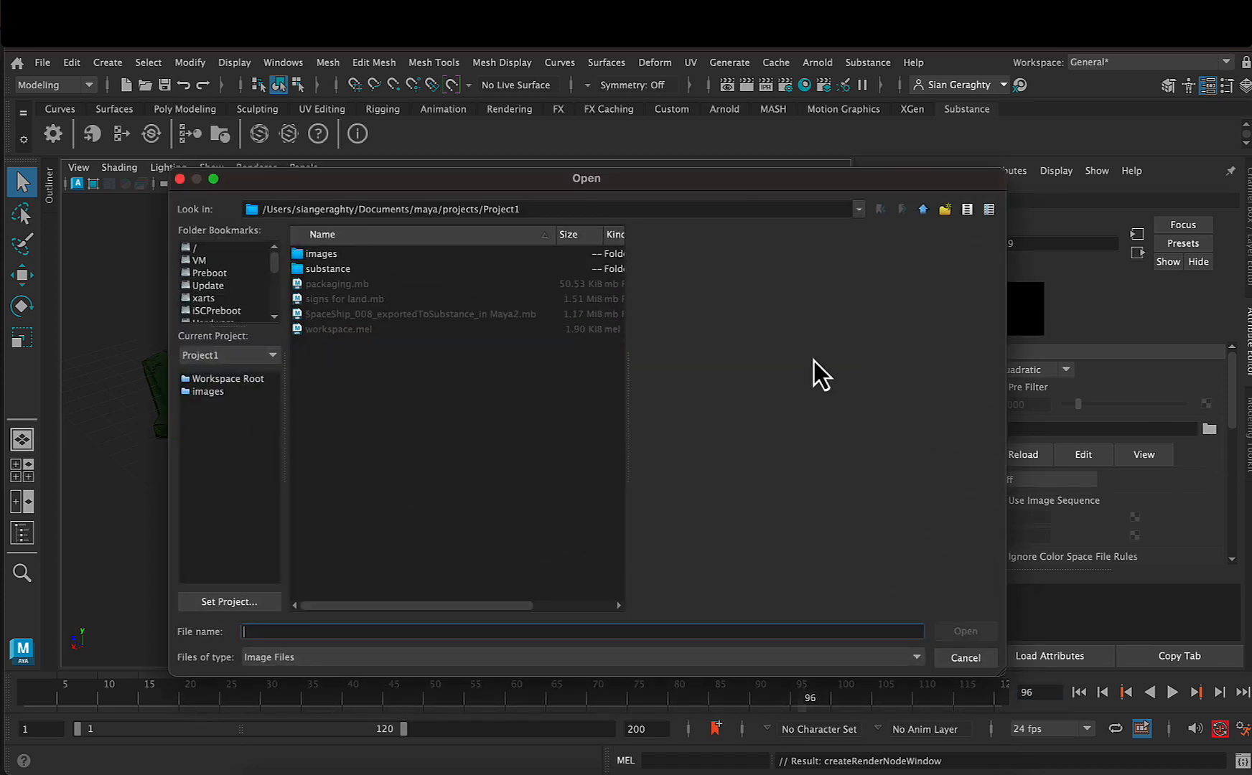
pyautogui.click(965, 658)
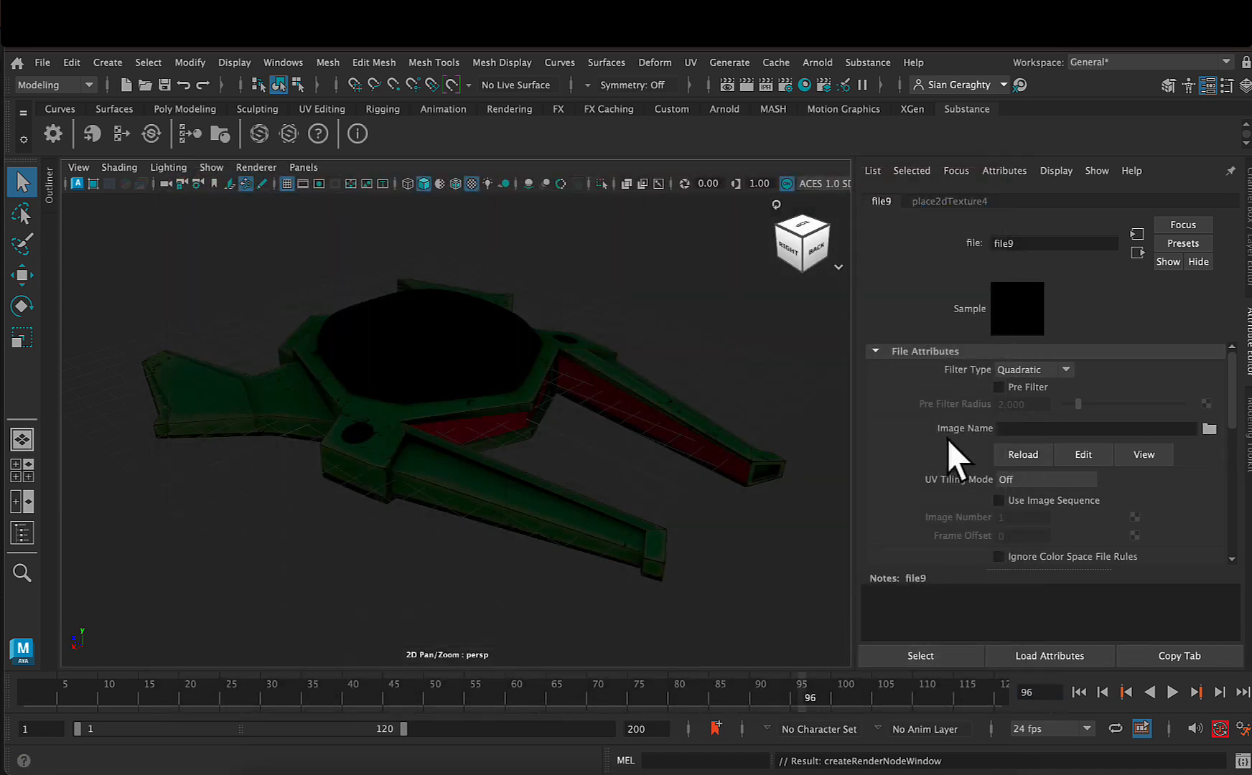
# Break the file texture's connection to the skydome light's color and restore the color to white
pyautogui.click(515, 343)
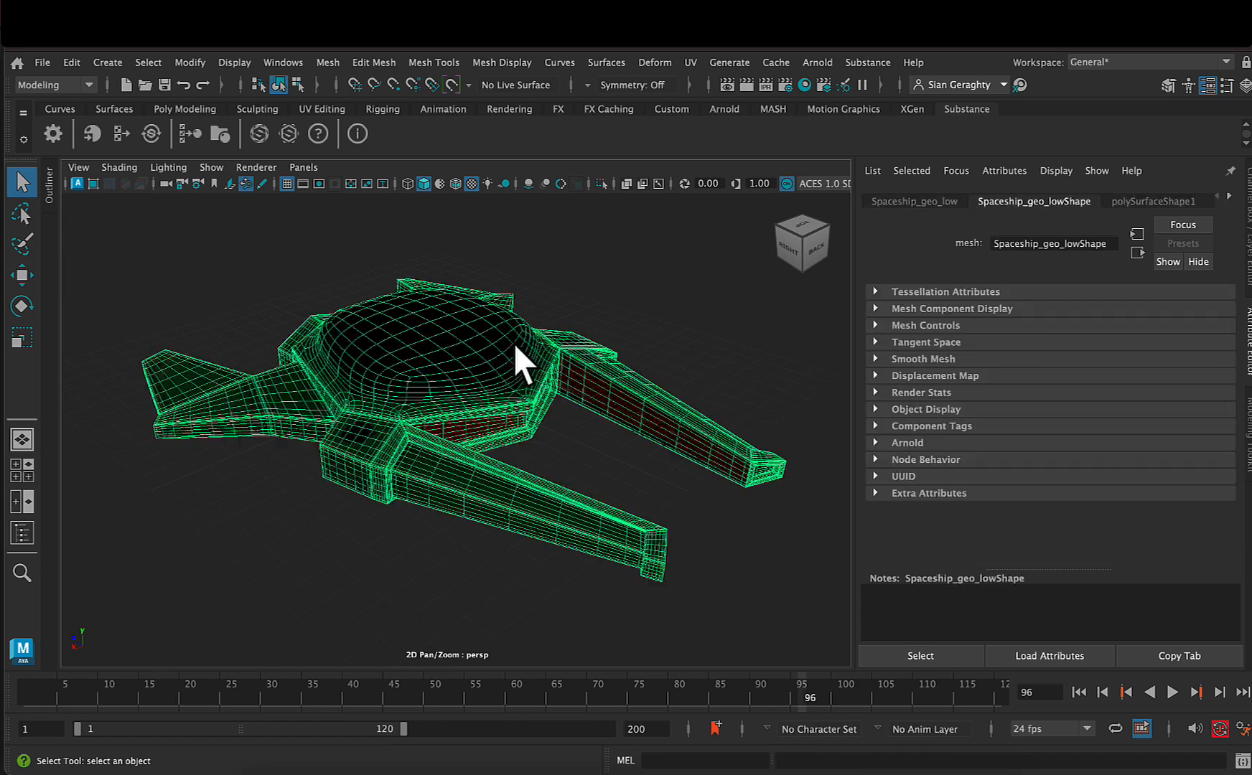
pyautogui.click(661, 264)
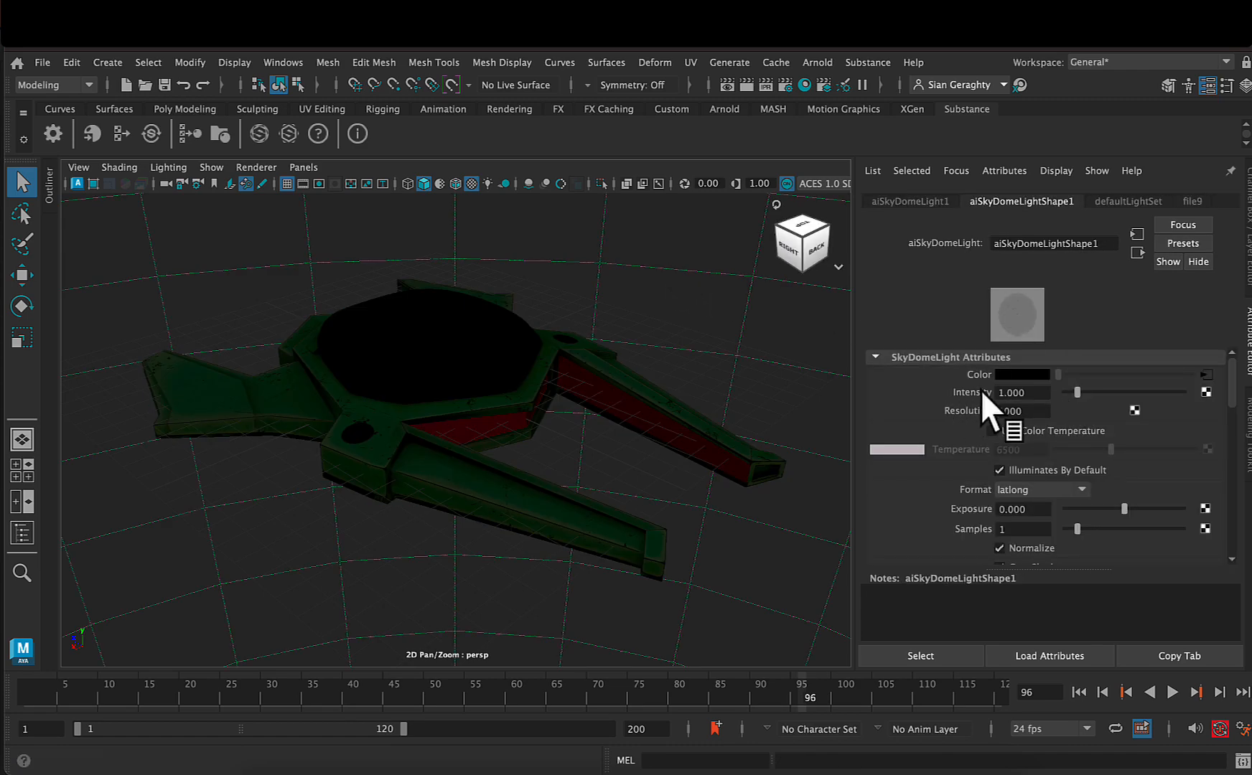
pyautogui.rightClick(970, 374)
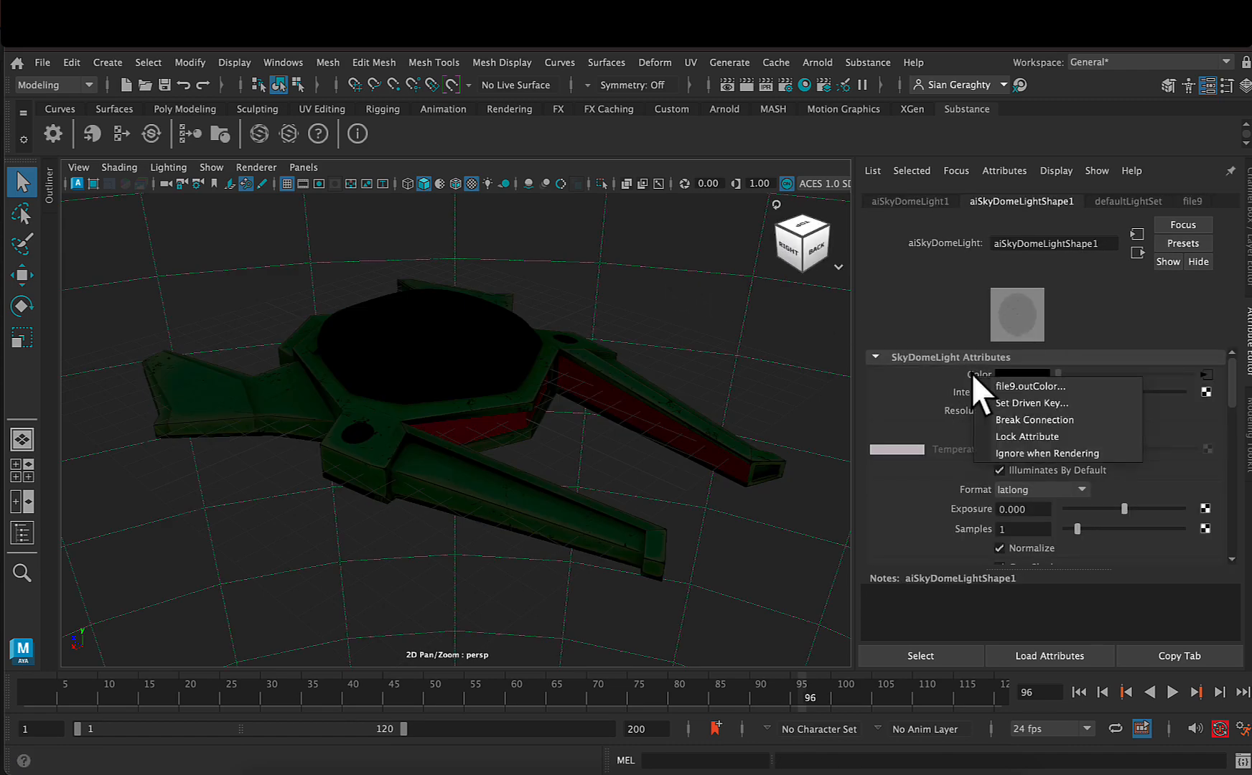
pyautogui.click(990, 419)
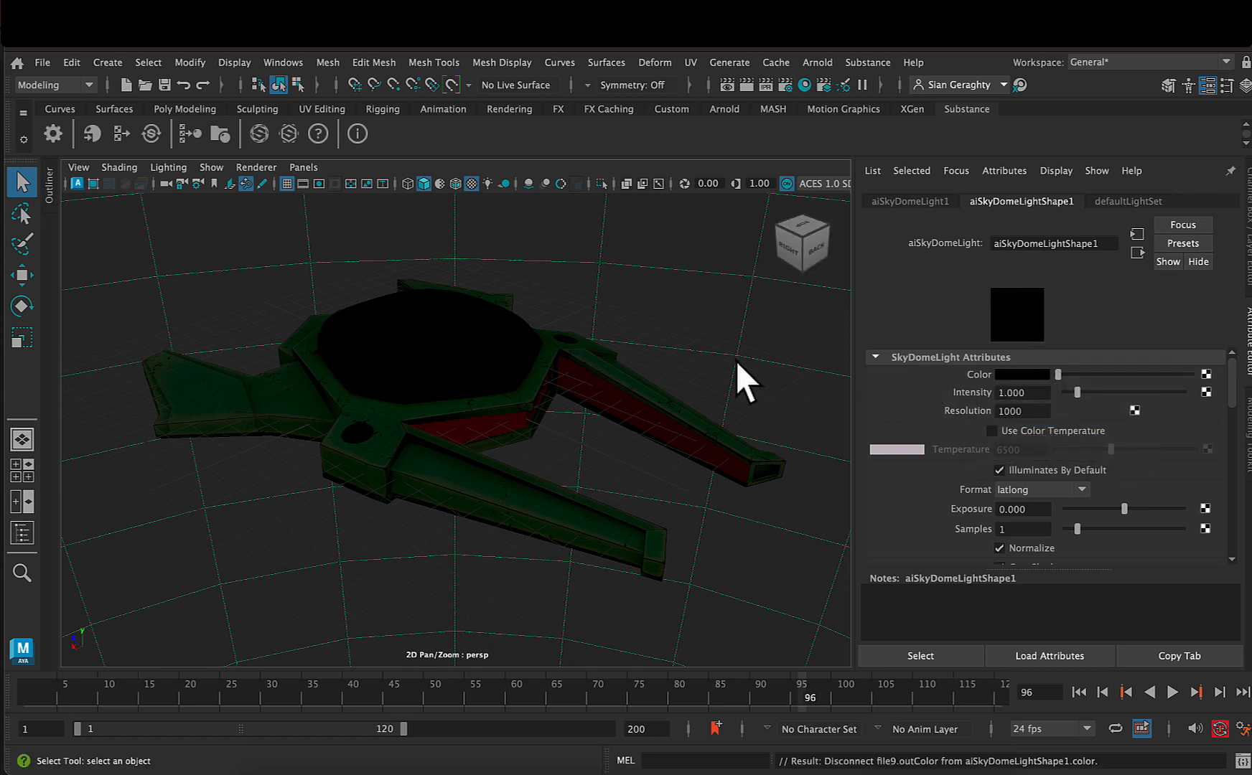
pyautogui.moveTo(1058, 374); pyautogui.dragTo(1204, 370)
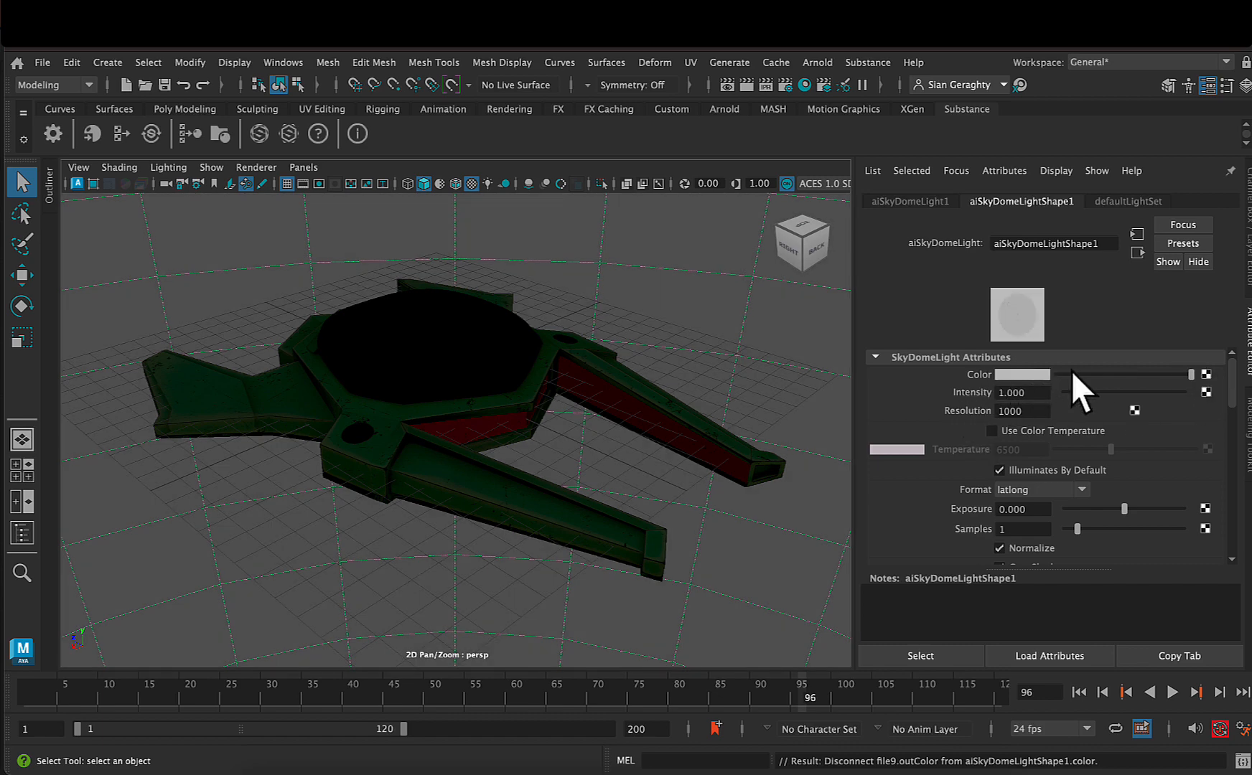
# Set the skydome light's Camera visibility to 0 and start a new Arnold render
pyautogui.scroll(-5, 1084, 441)
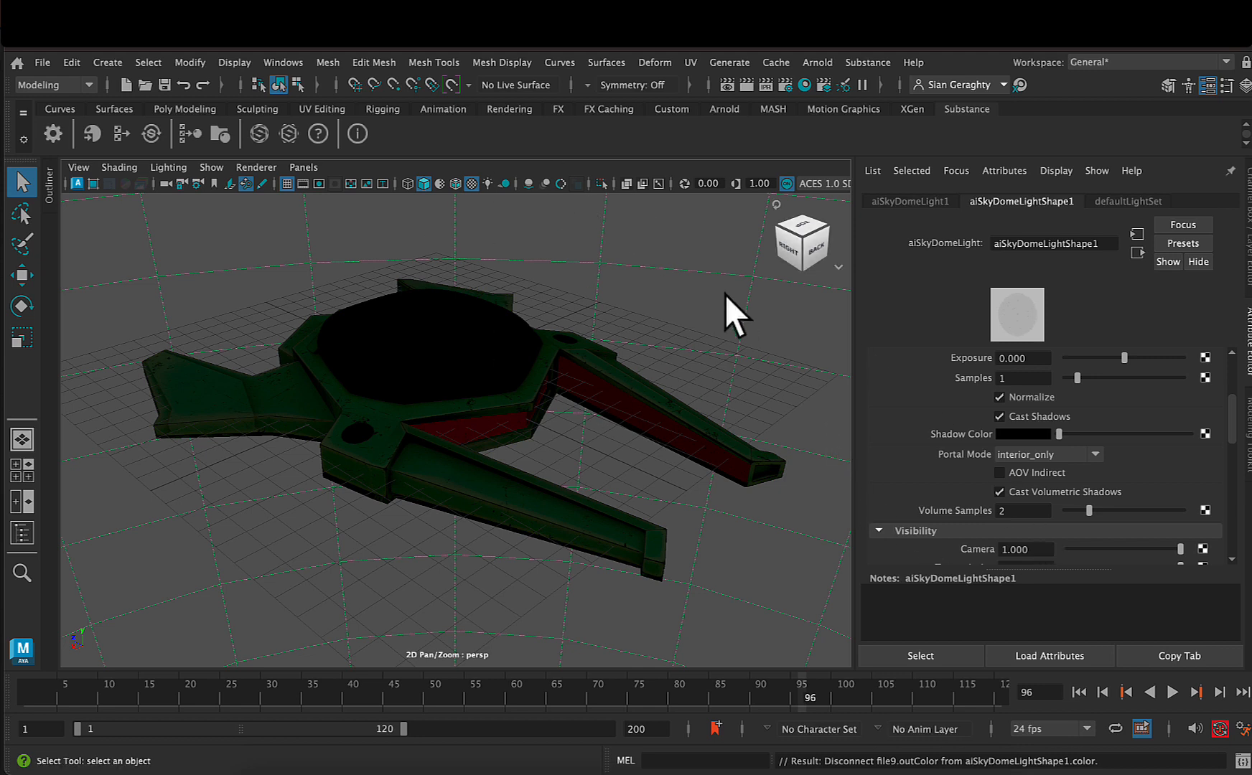
pyautogui.scroll(-3, 1004, 488)
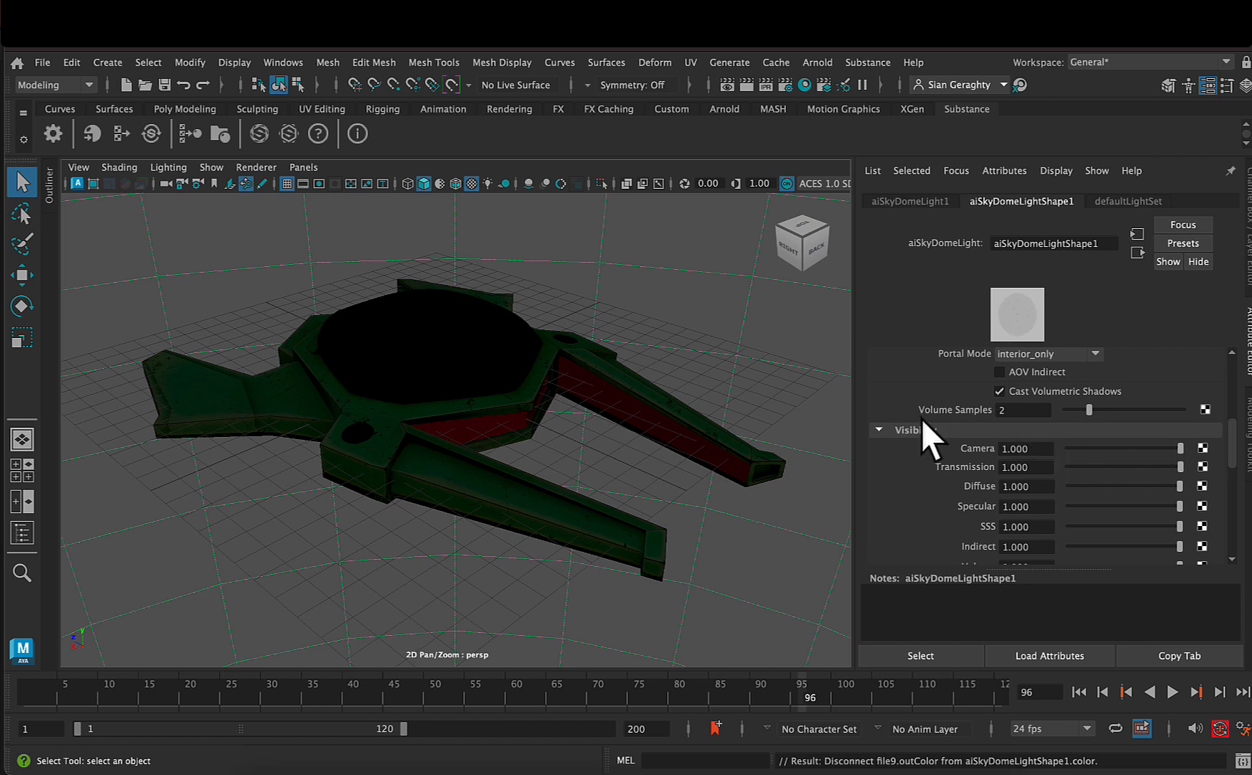
pyautogui.click(878, 430)
pyautogui.click(878, 430)
pyautogui.moveTo(1181, 449); pyautogui.dragTo(993, 447)
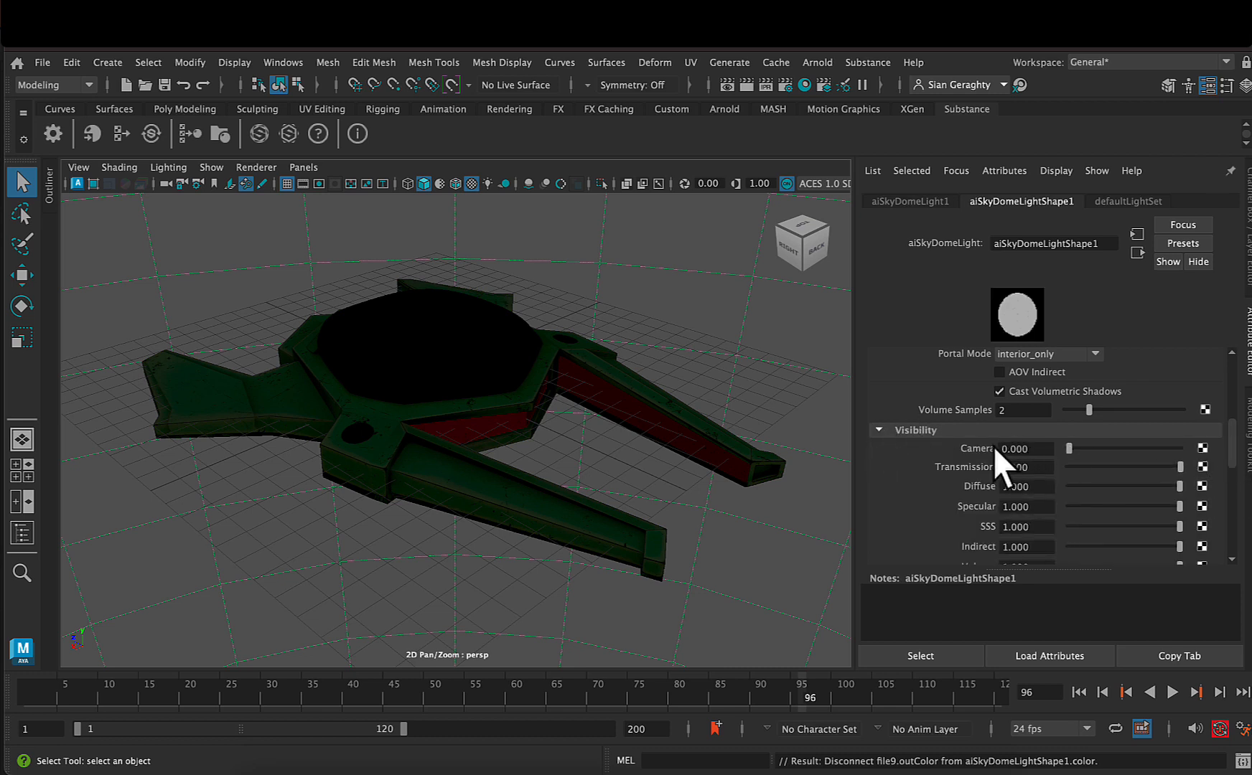
pyautogui.scroll(-2, 936, 520)
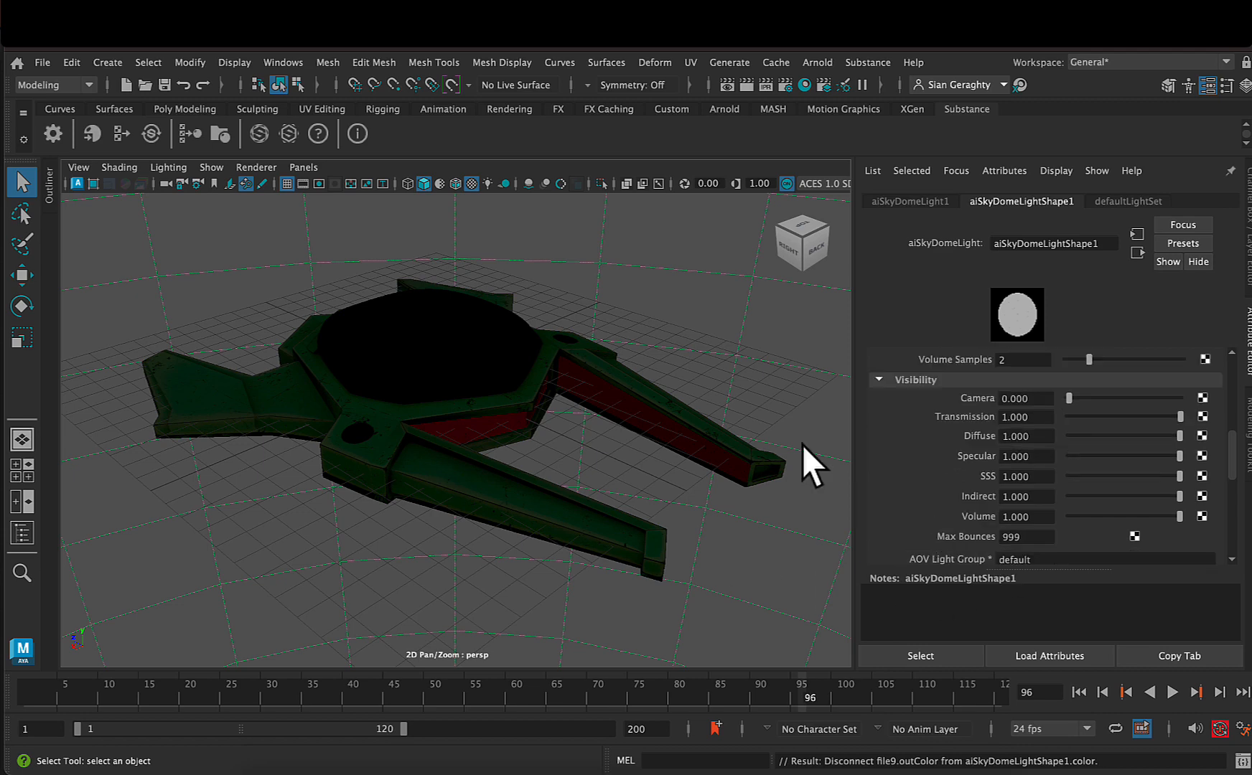
pyautogui.click(804, 63)
pyautogui.click(815, 95)
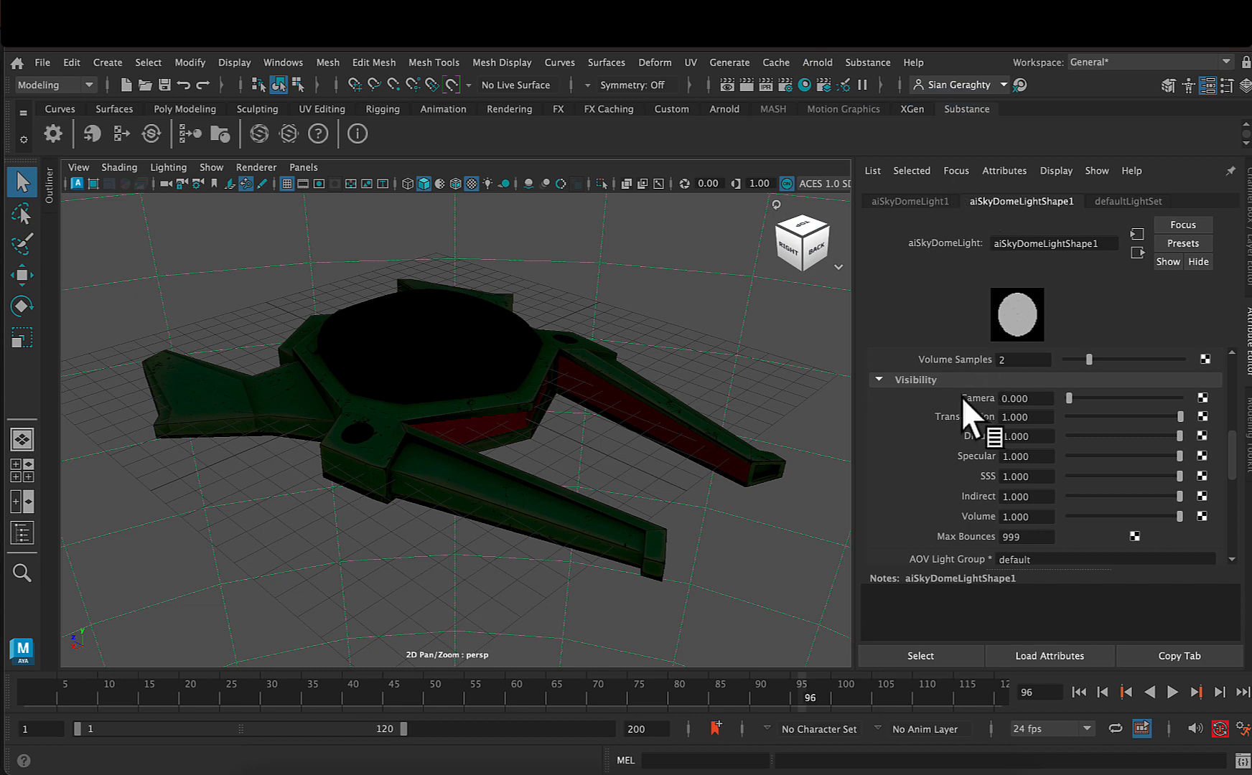